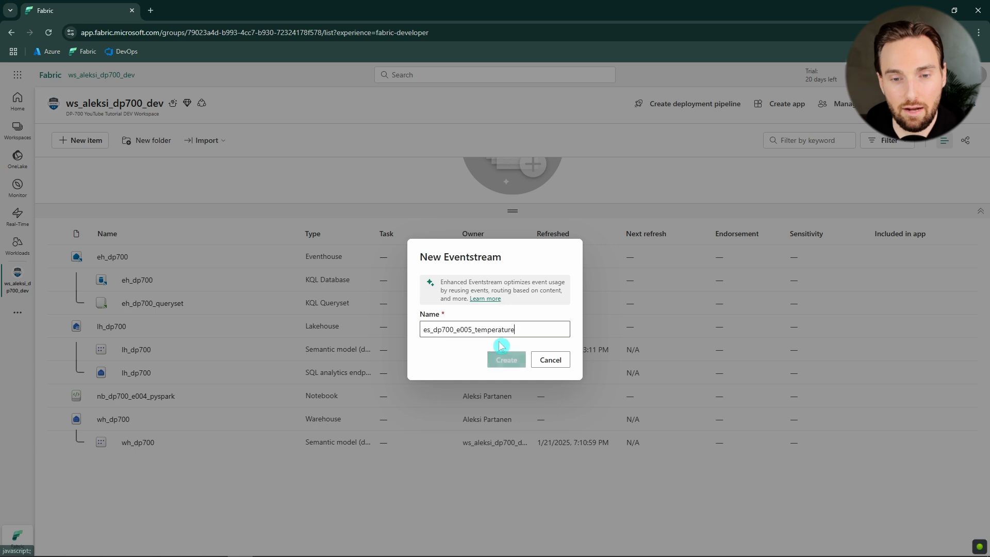
- Create the eventstream es_dp700_e005_temperature and add a custom endpoint source named ce-temperature
click(506, 360)
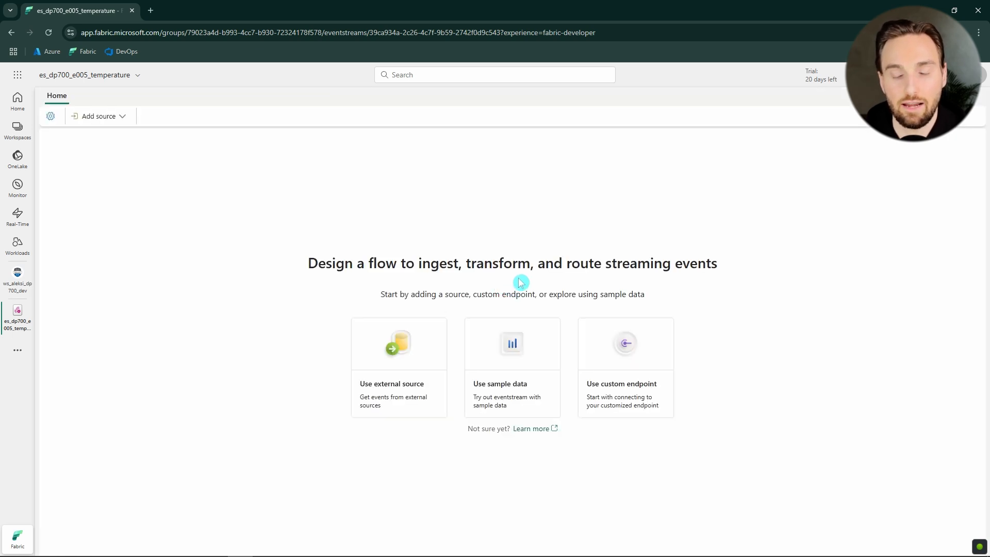
click(632, 351)
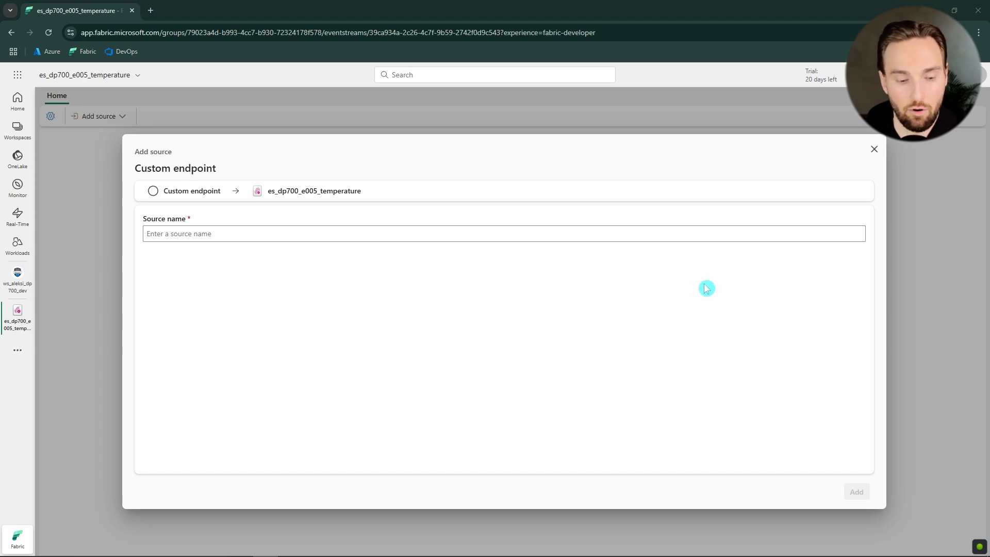
click(240, 238)
text(ce-temperature)
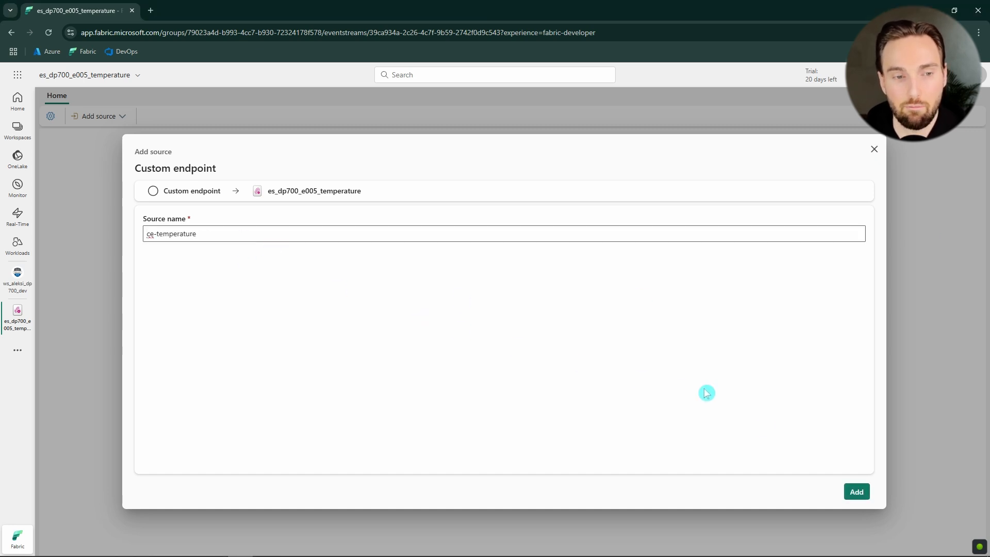
click(856, 492)
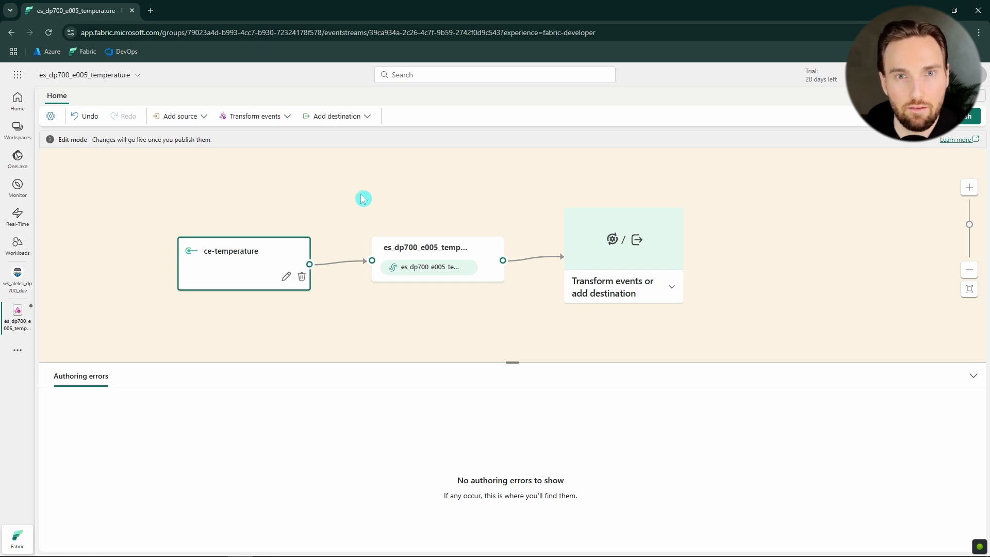
- Review the eventstream's endorsement, tags, retention and event throughput settings, including the allowed retention time range
click(51, 119)
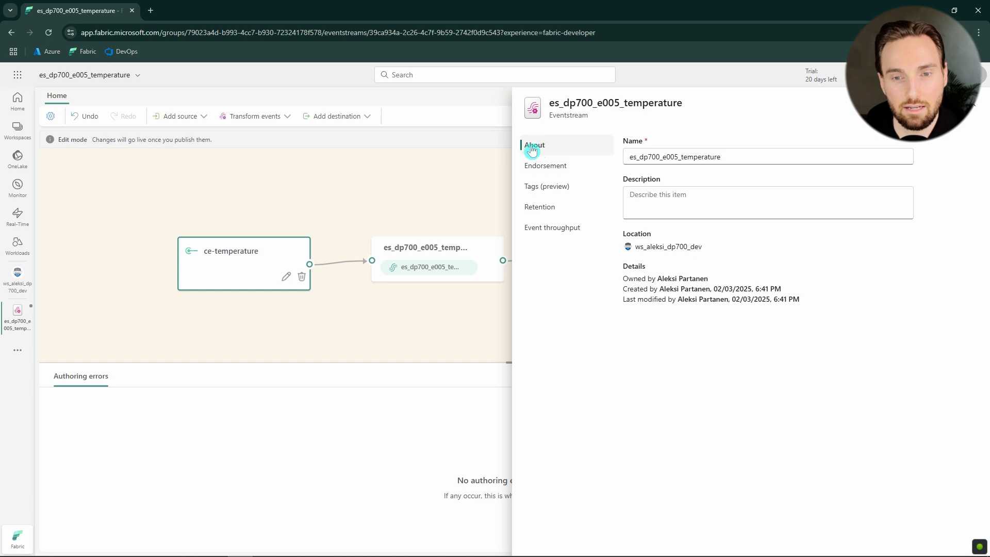
click(559, 170)
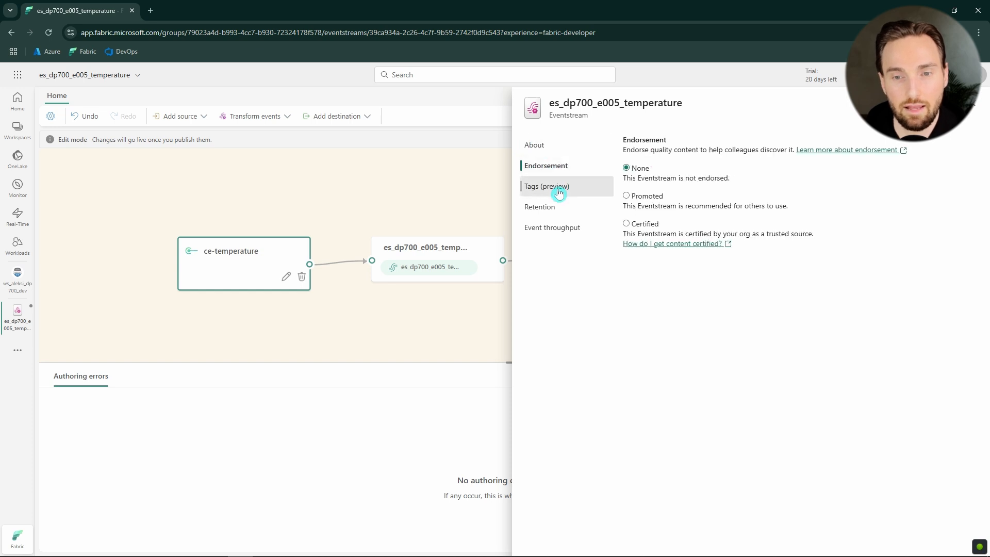
click(565, 192)
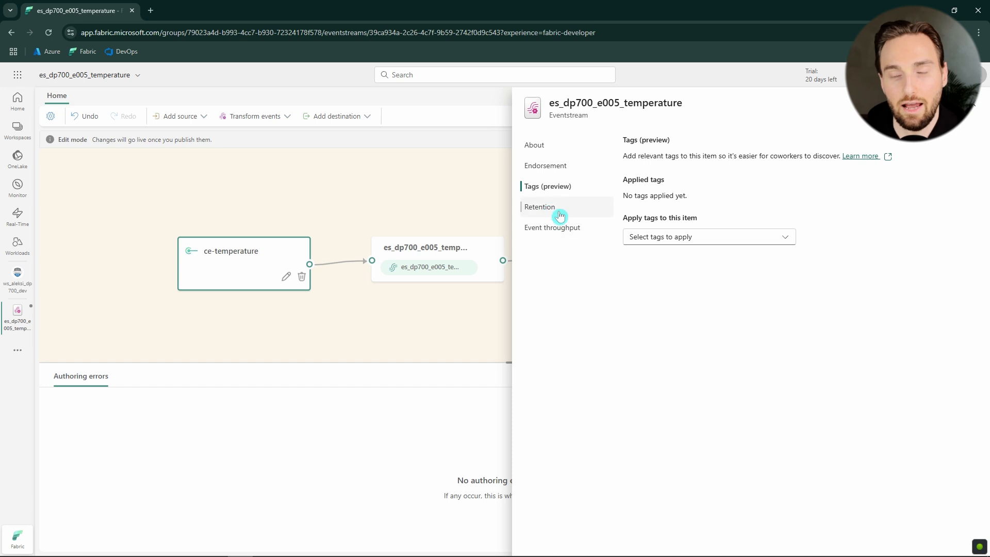
click(561, 211)
click(570, 228)
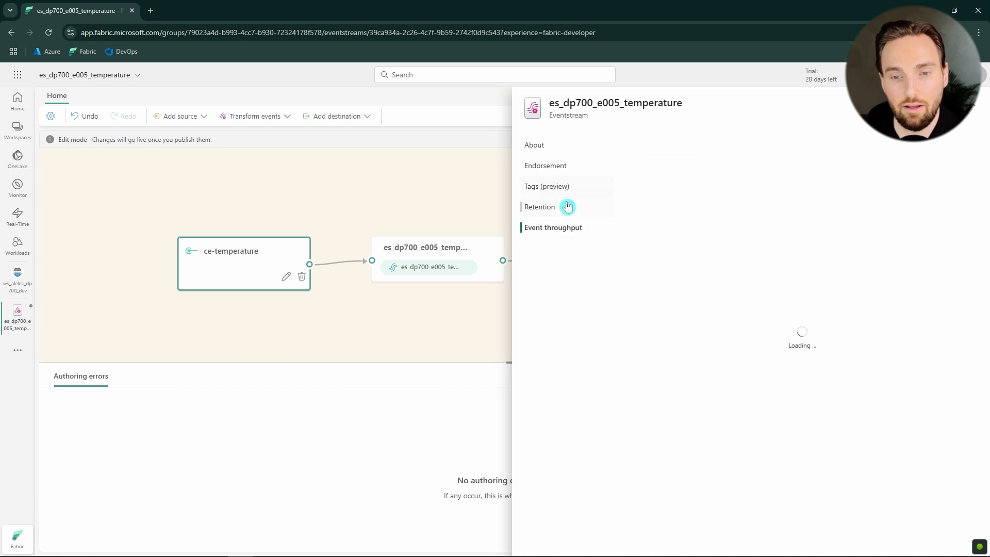
click(564, 209)
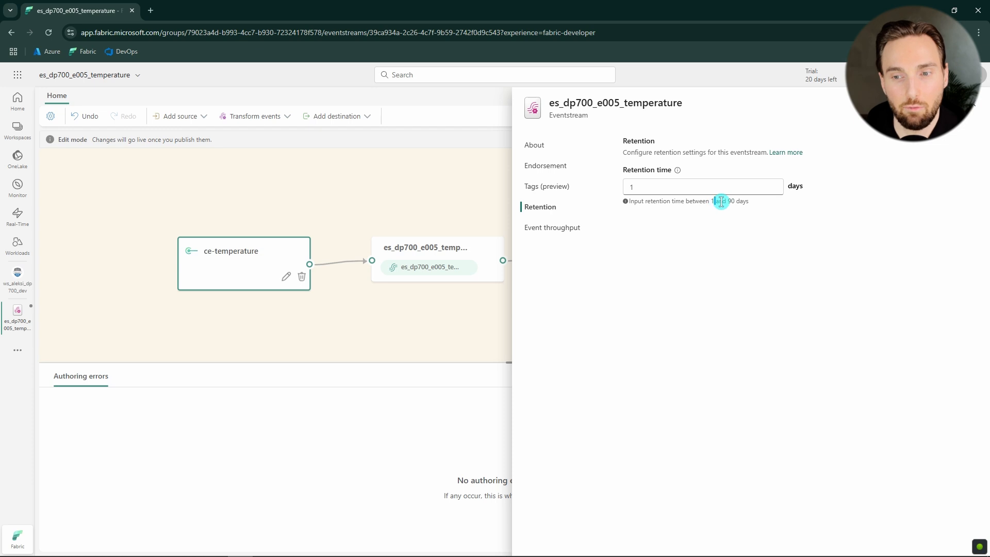
drag(745, 202, 714, 202)
click(776, 210)
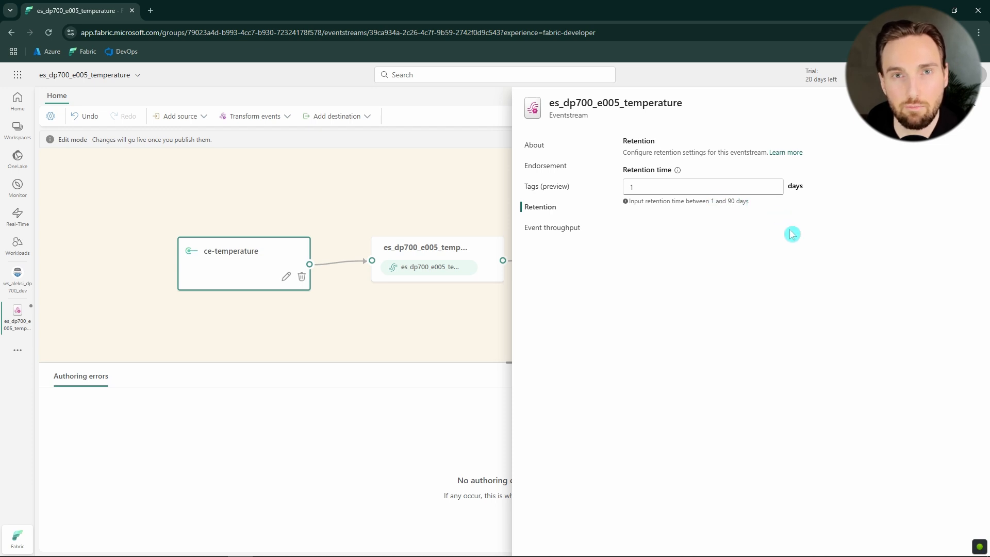
click(611, 229)
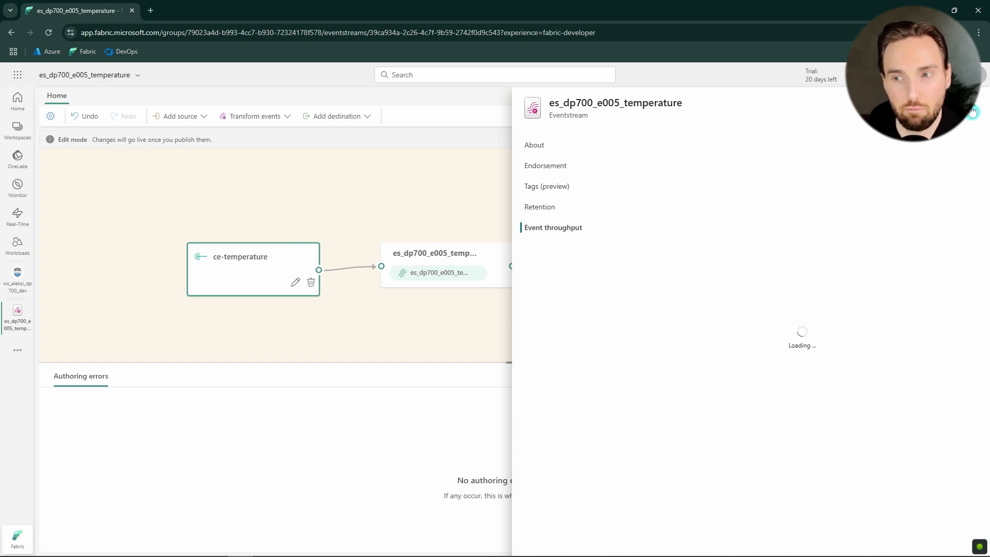
click(971, 112)
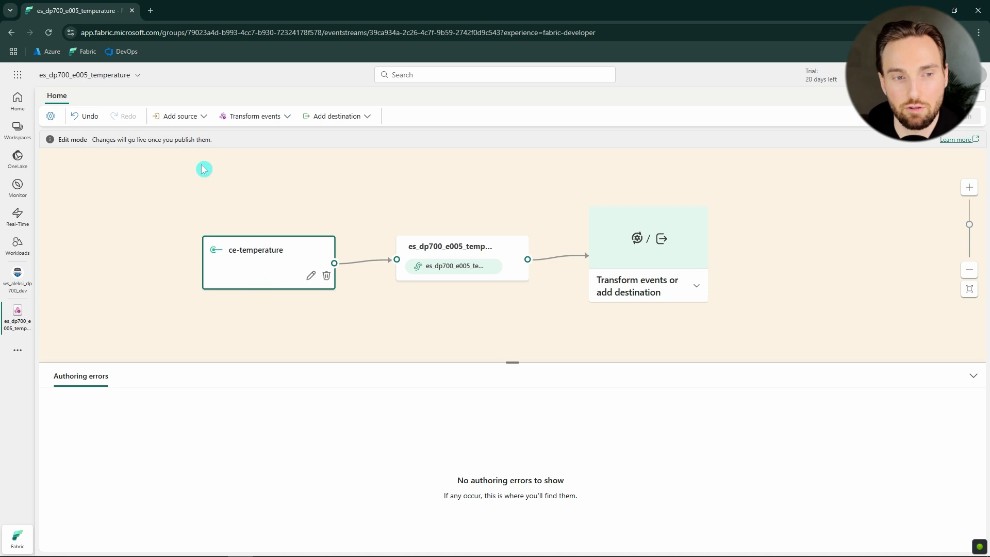
- Browse the catalogue of external data sources that can be connected to the eventstream, and close it
click(195, 117)
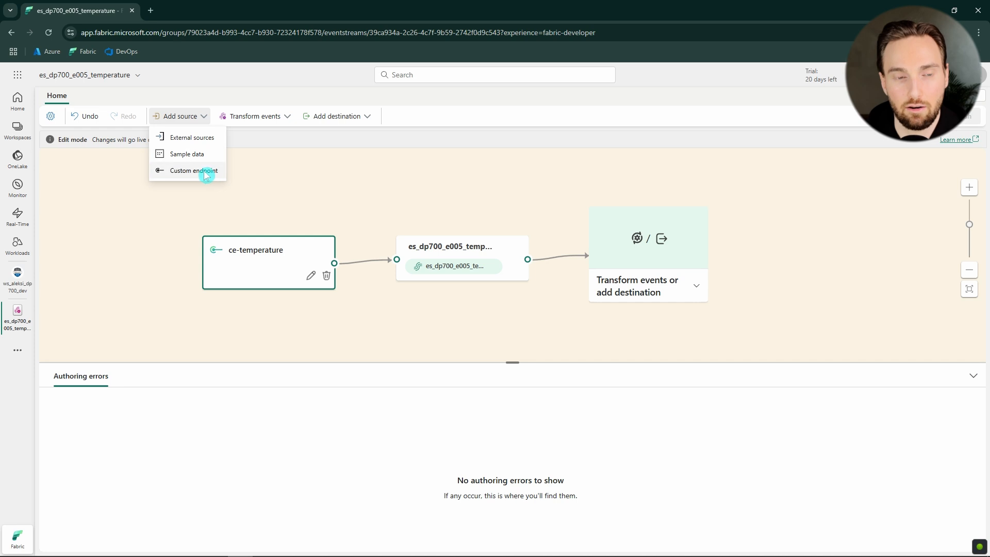
click(202, 142)
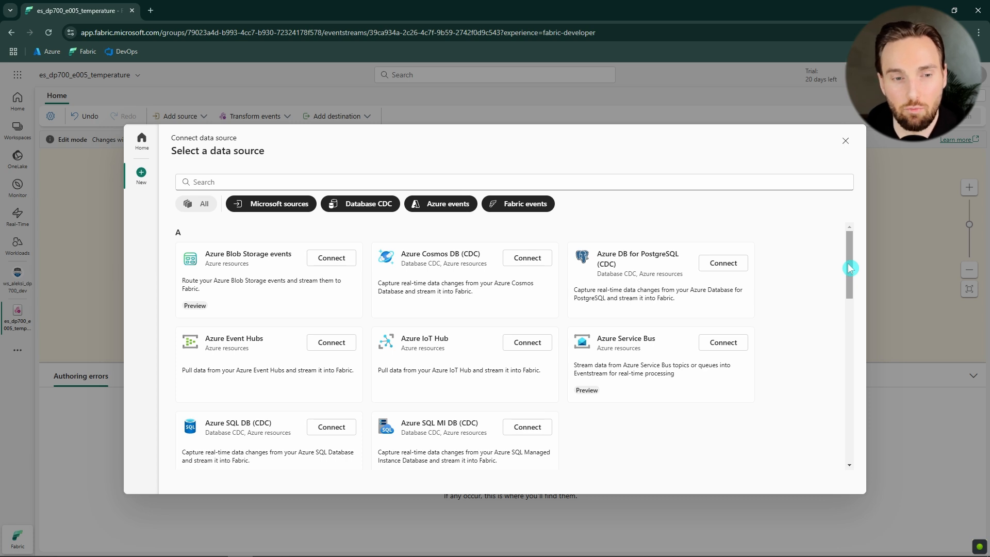
drag(846, 270, 845, 305)
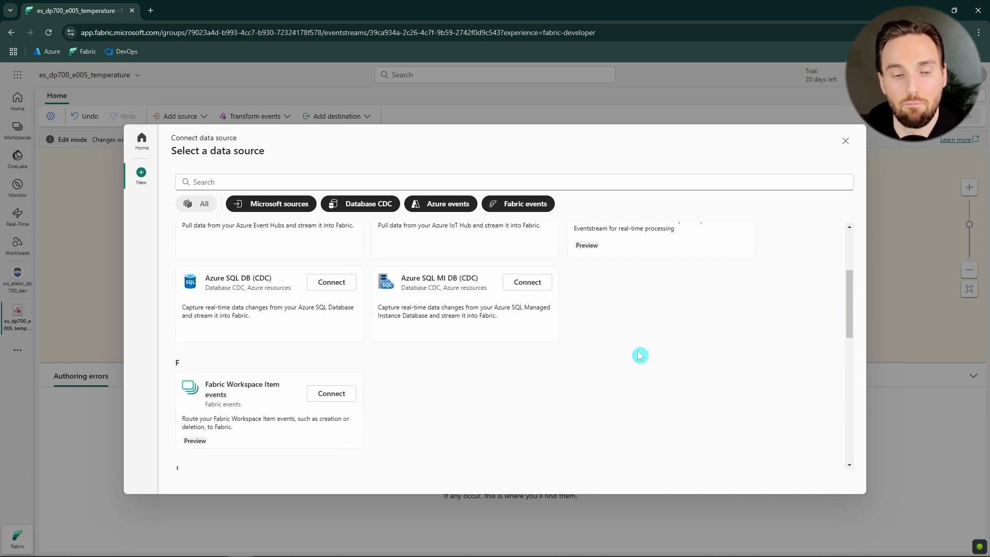
scroll(357, 361, down, 1)
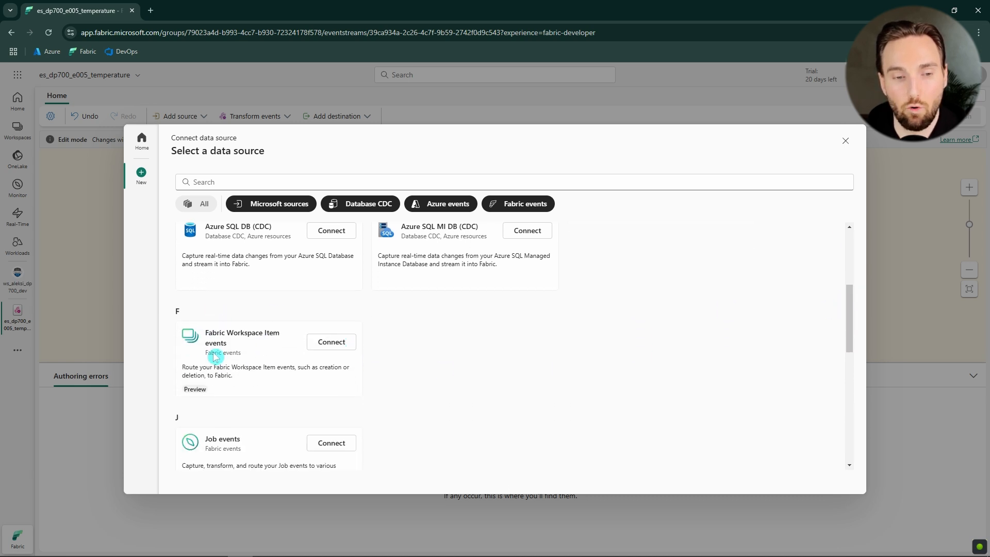
scroll(216, 358, down, 2)
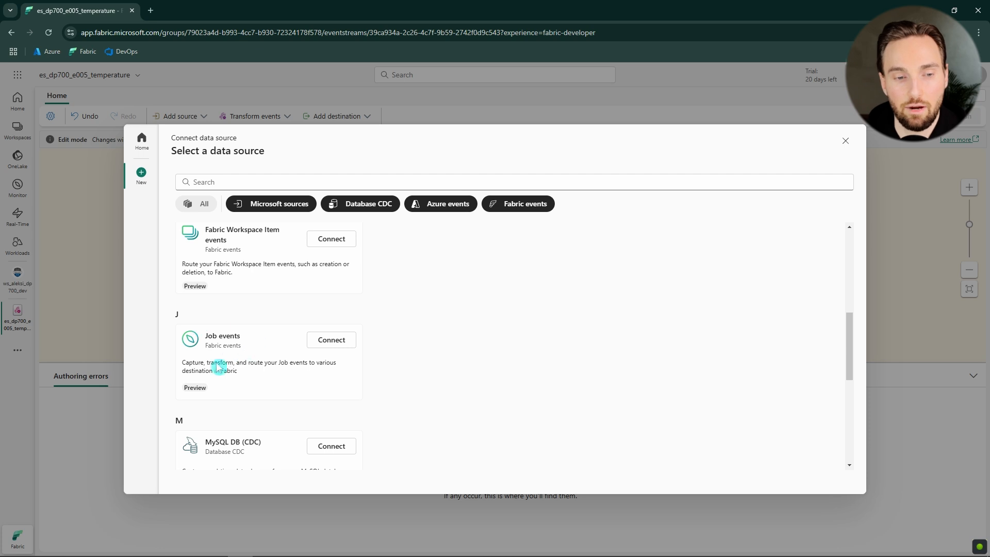
scroll(274, 335, down, 4)
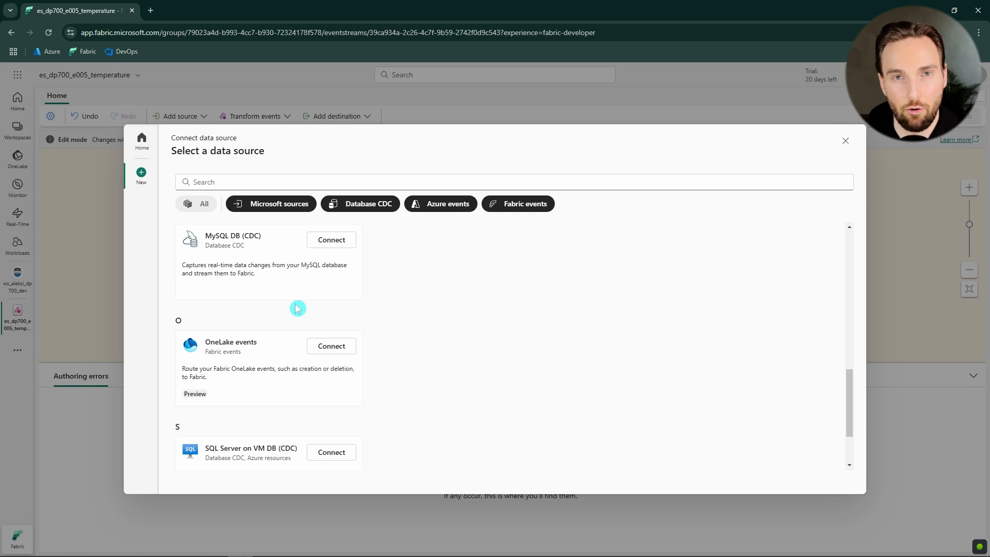
click(845, 147)
- Check which sample datasets are offered when adding a sample data source
click(178, 116)
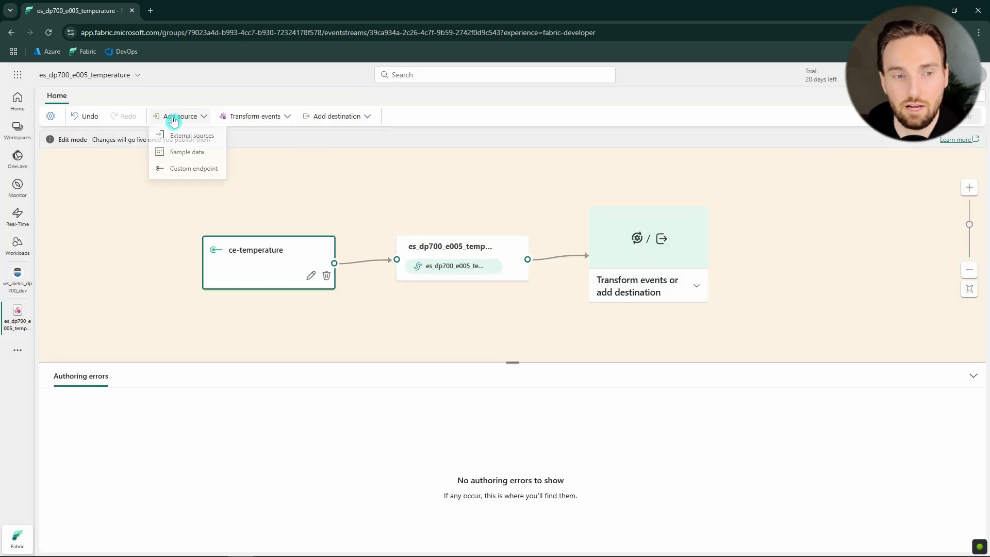
click(201, 154)
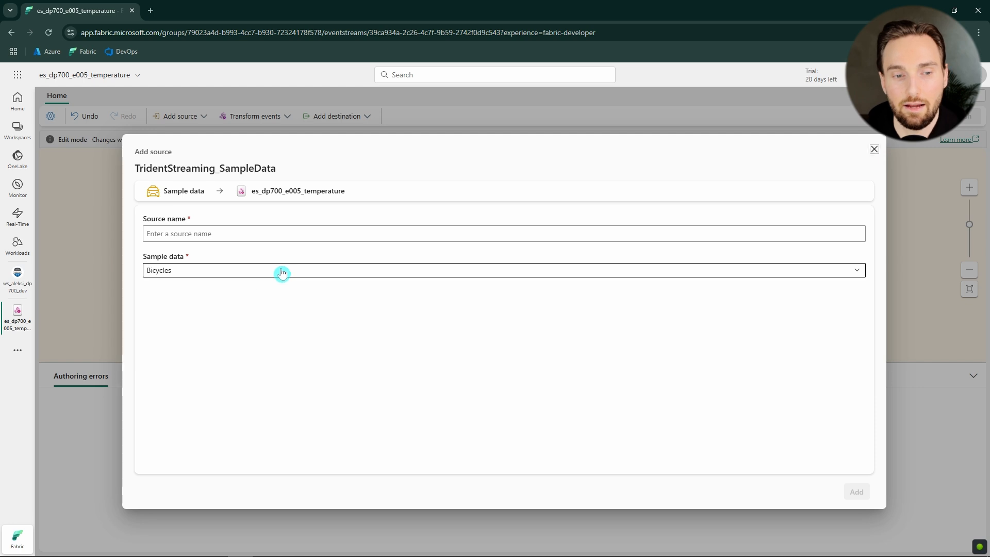
click(282, 272)
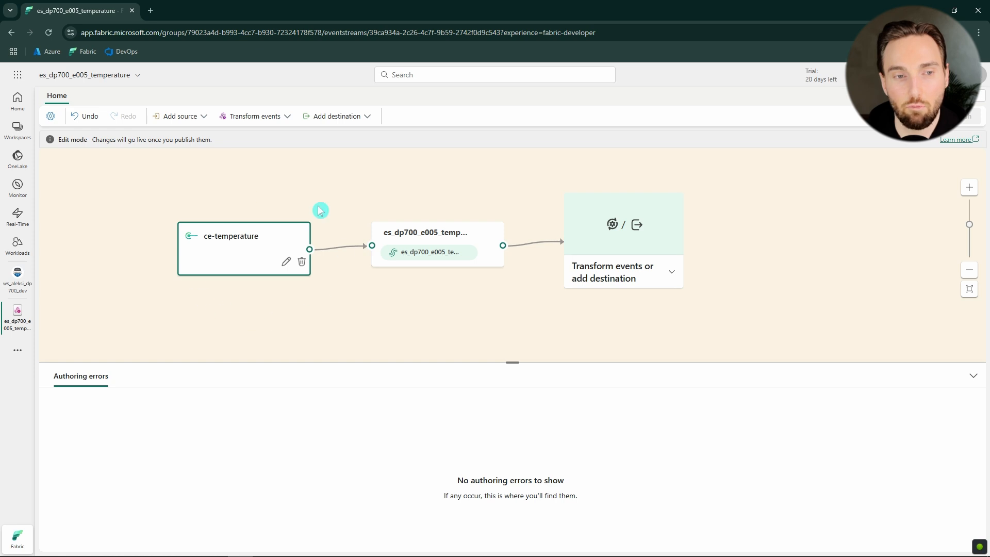
- Nudge the ce-temperature node on the canvas and switch the eventstream from edit mode to Live view
drag(285, 200, 279, 185)
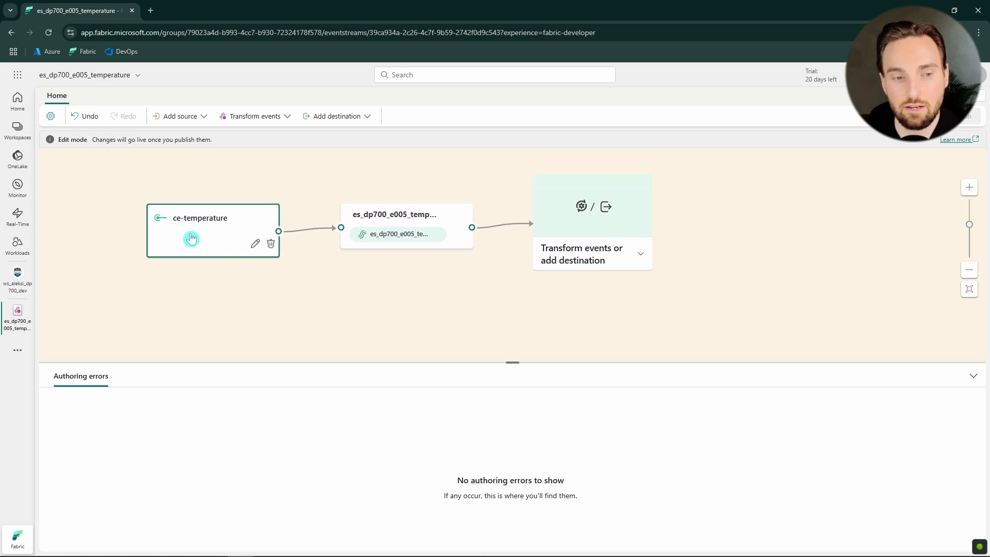
drag(210, 225, 223, 208)
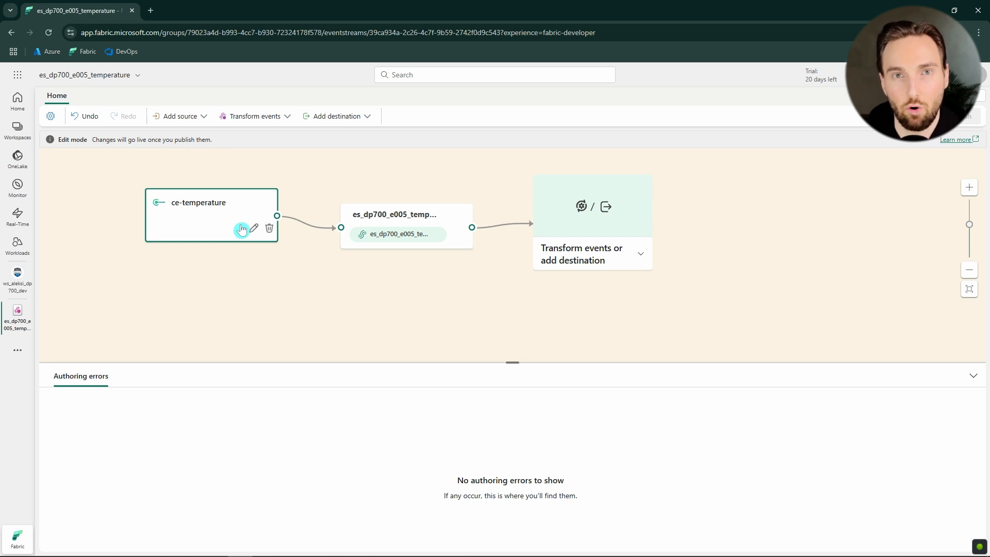
drag(241, 228, 253, 238)
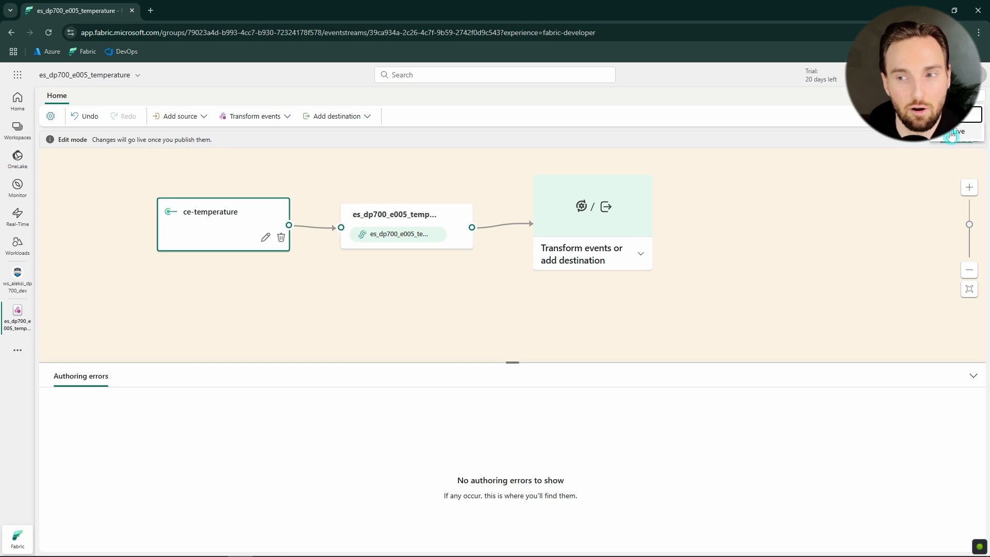
click(951, 135)
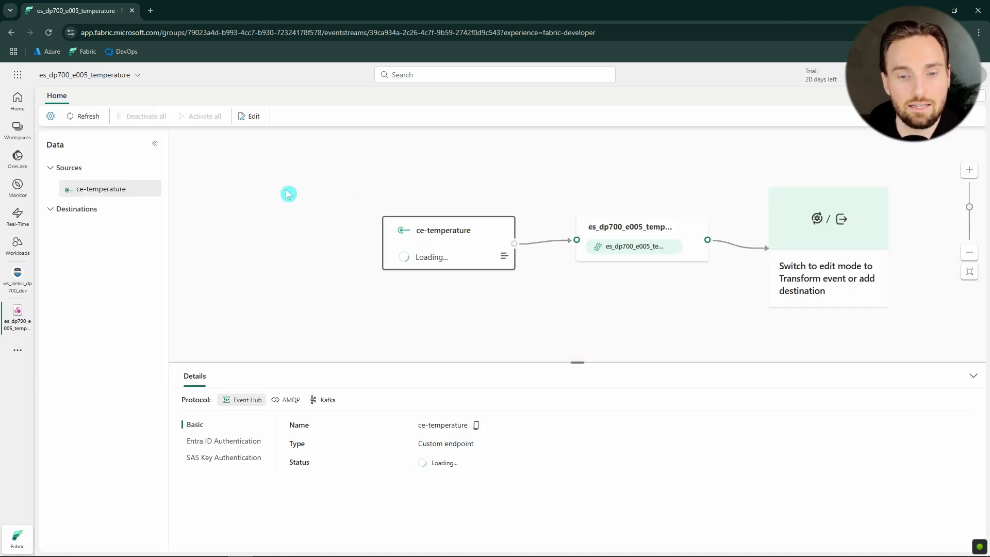
- Compare the ce-temperature endpoint's connection details for the AMQP and Kafka protocols, and return to Event Hub
click(287, 398)
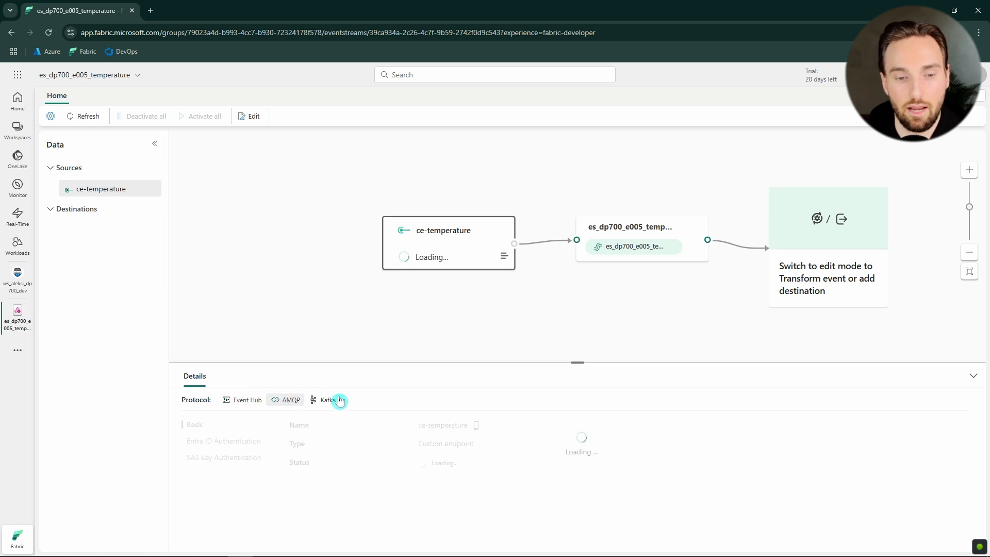
click(266, 404)
click(292, 401)
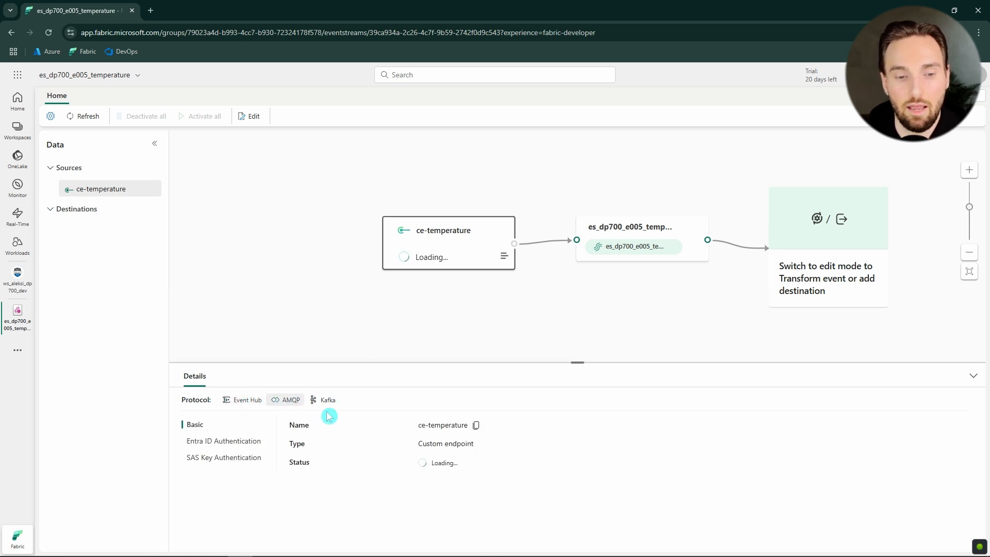
click(326, 404)
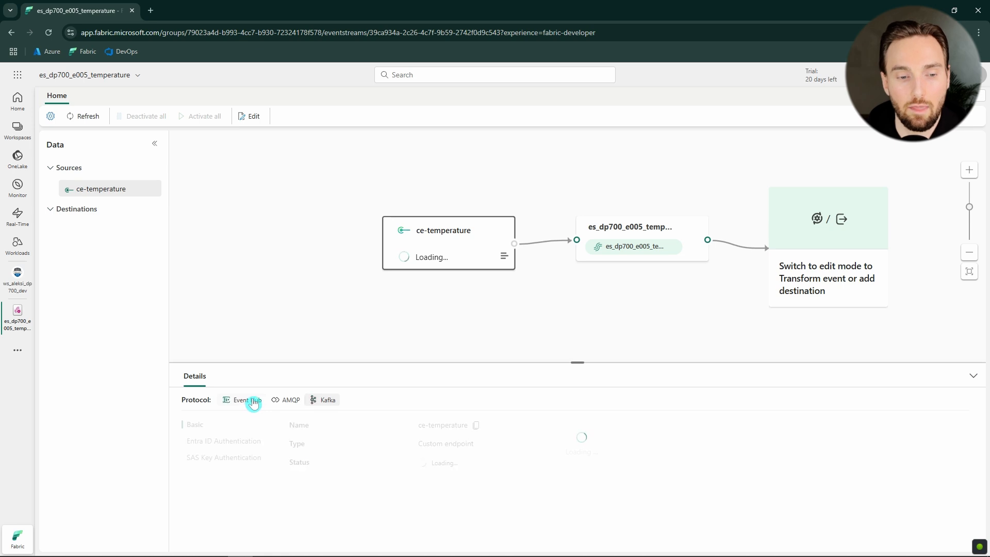
click(252, 403)
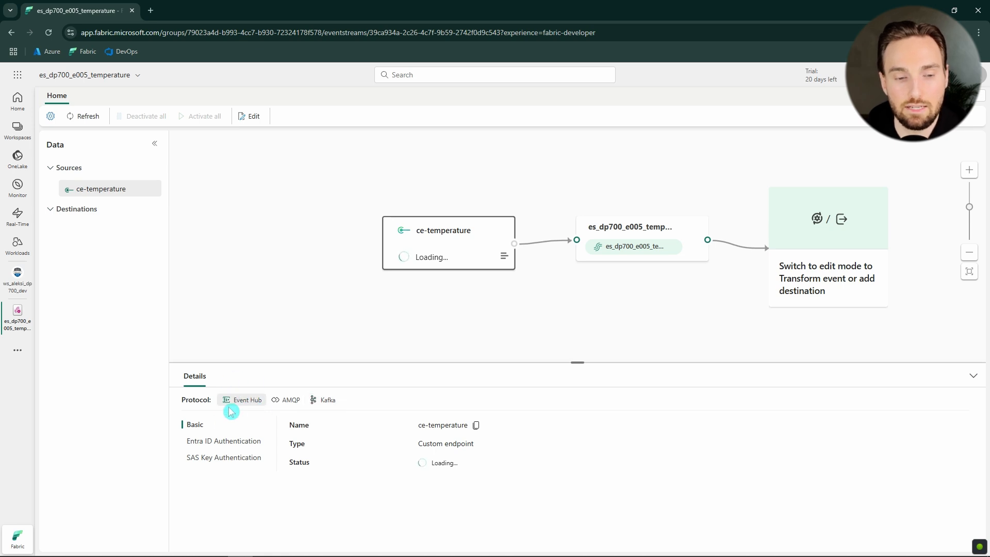
- Show the Event Hub SAS Key Authentication details in an enlarged pane and locate the event hub name and primary connection string
click(241, 460)
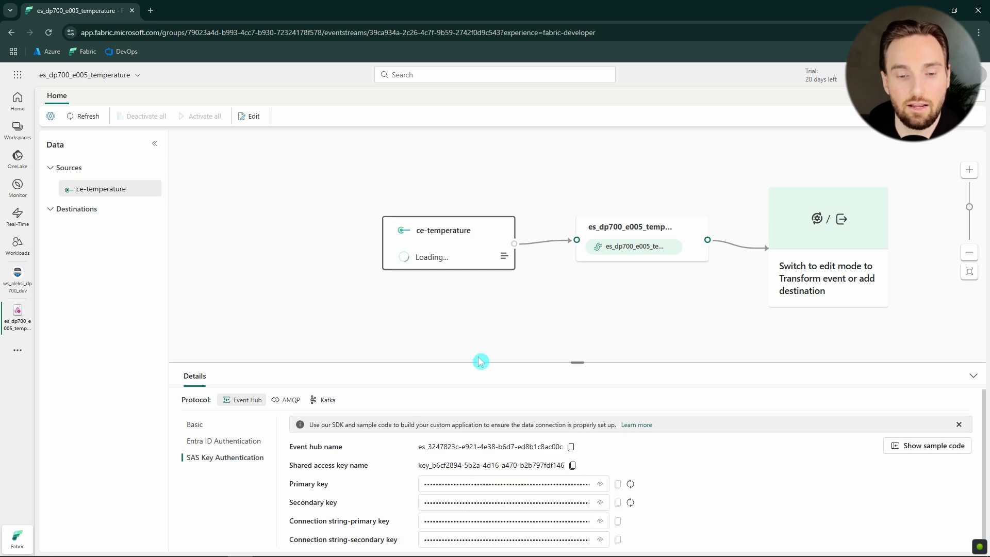
drag(576, 363, 585, 307)
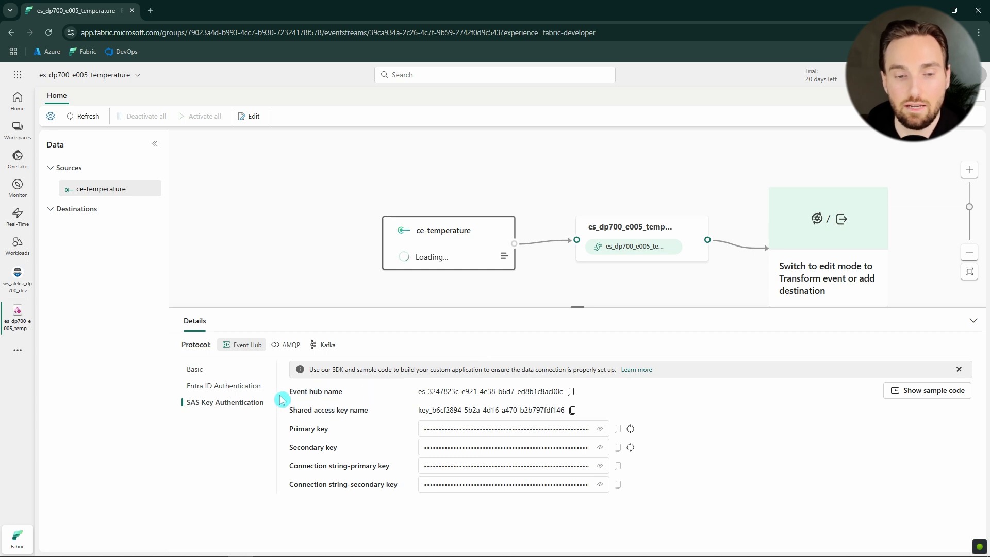
drag(281, 400, 356, 393)
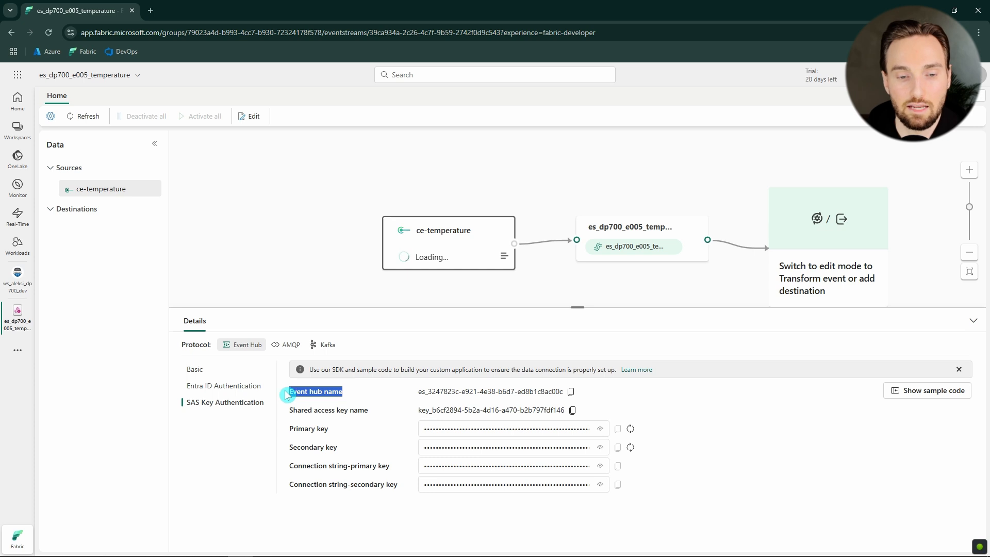
drag(394, 469, 284, 472)
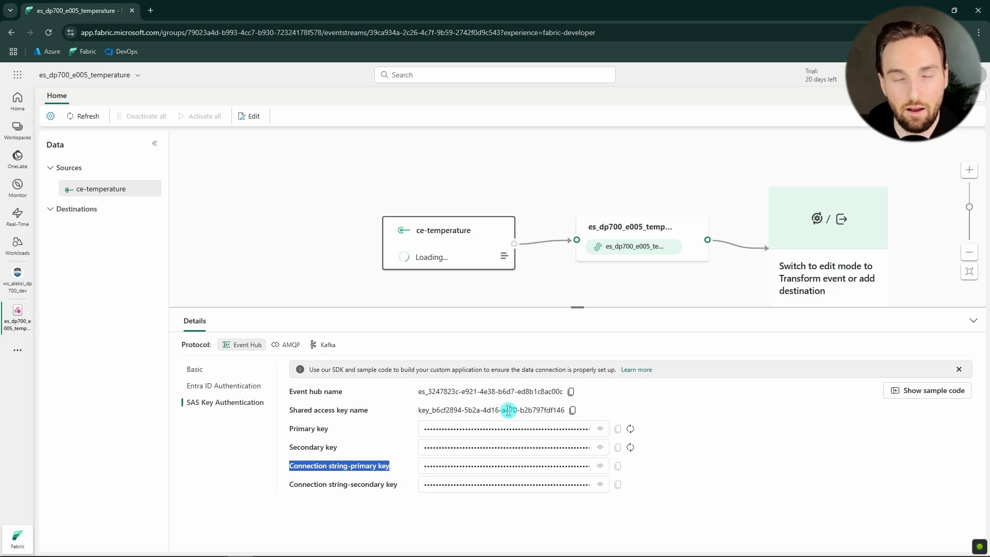
- Copy the event hub name from the SAS Key Authentication details and switch to temperature_simulator.py in Visual Studio Code
click(571, 391)
key(alt+Tab)
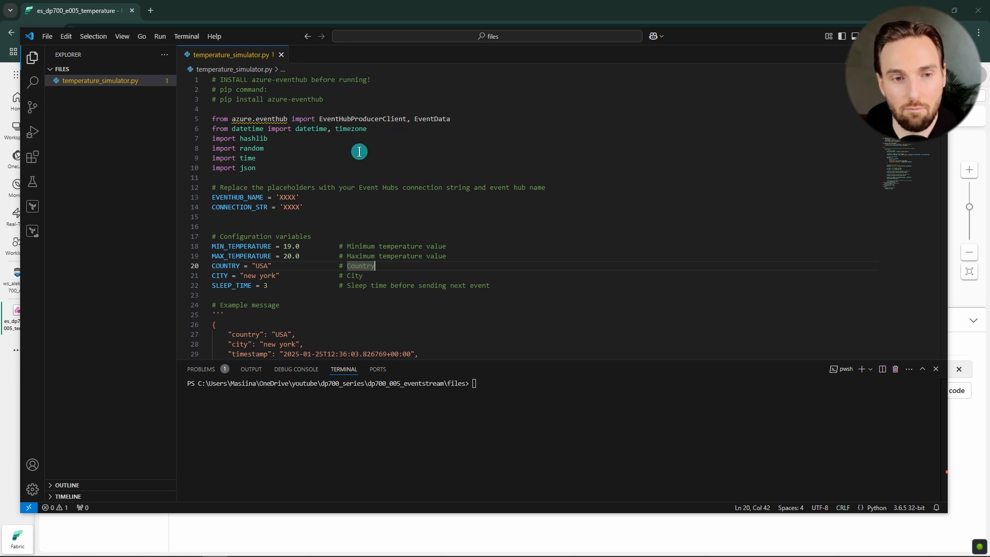
click(453, 161)
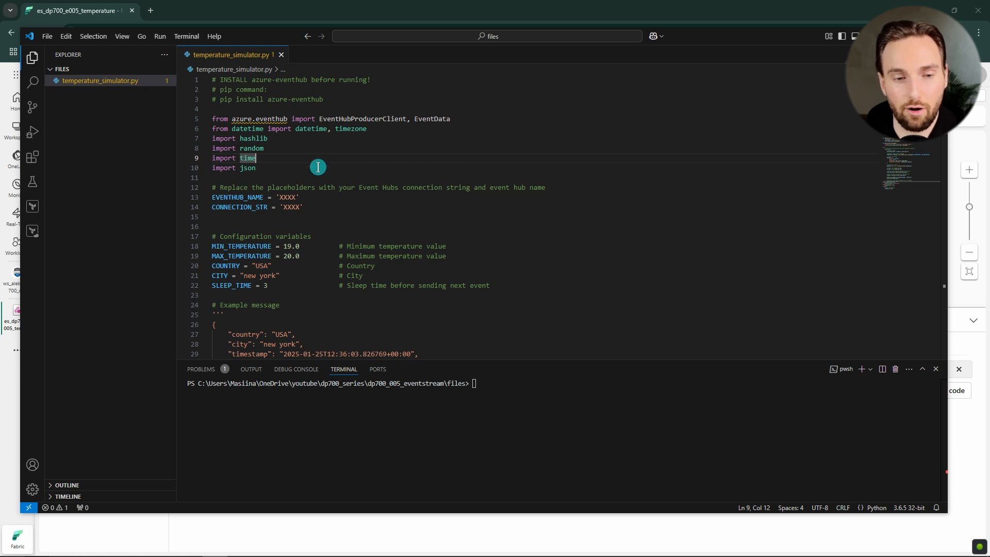
- Examine the configuration variables and the overall structure of the example JSON message in the simulator script
scroll(325, 163, down, 2)
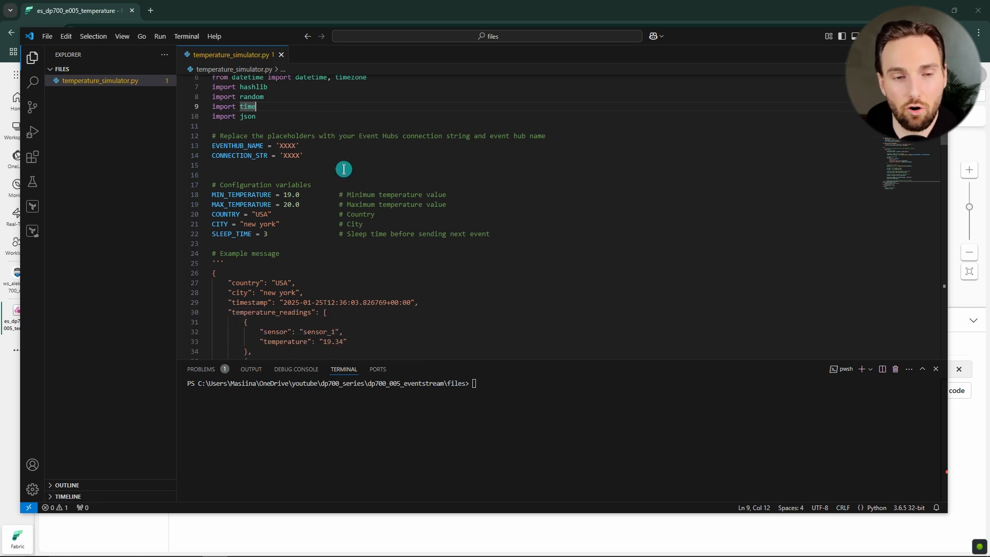
scroll(336, 168, up, 2)
scroll(334, 167, down, 3)
scroll(335, 167, down, 2)
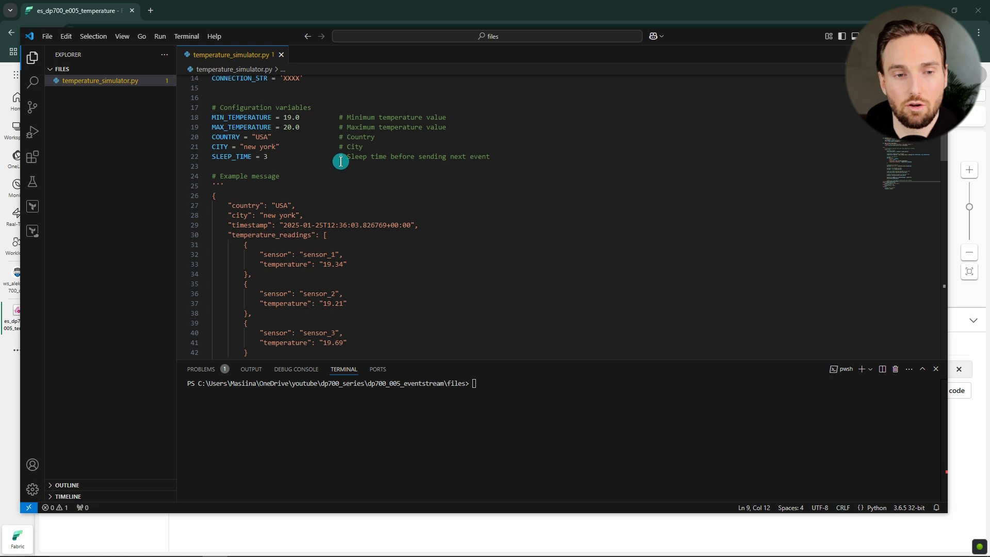
scroll(338, 163, down, 3)
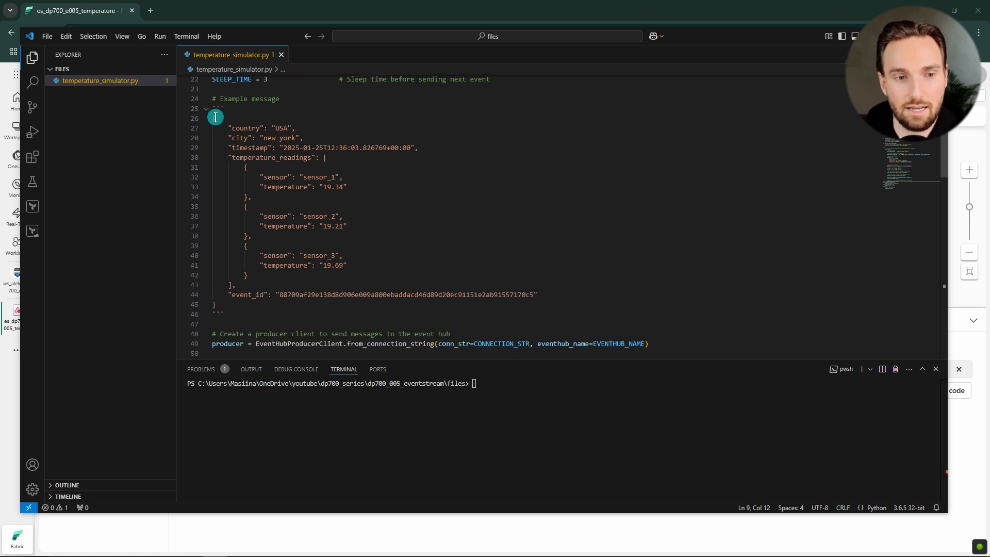
drag(216, 117, 273, 305)
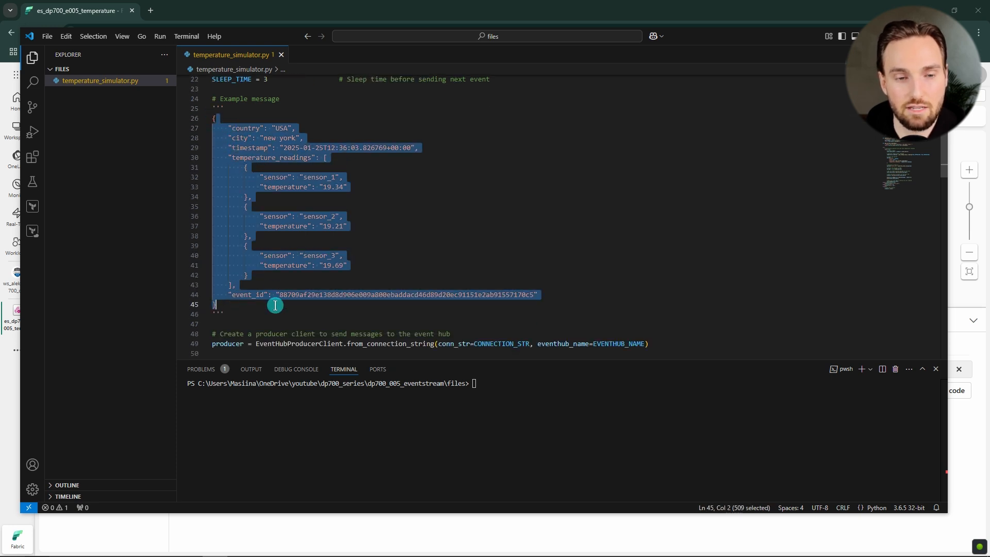
click(404, 238)
scroll(309, 197, up, 2)
scroll(265, 183, down, 2)
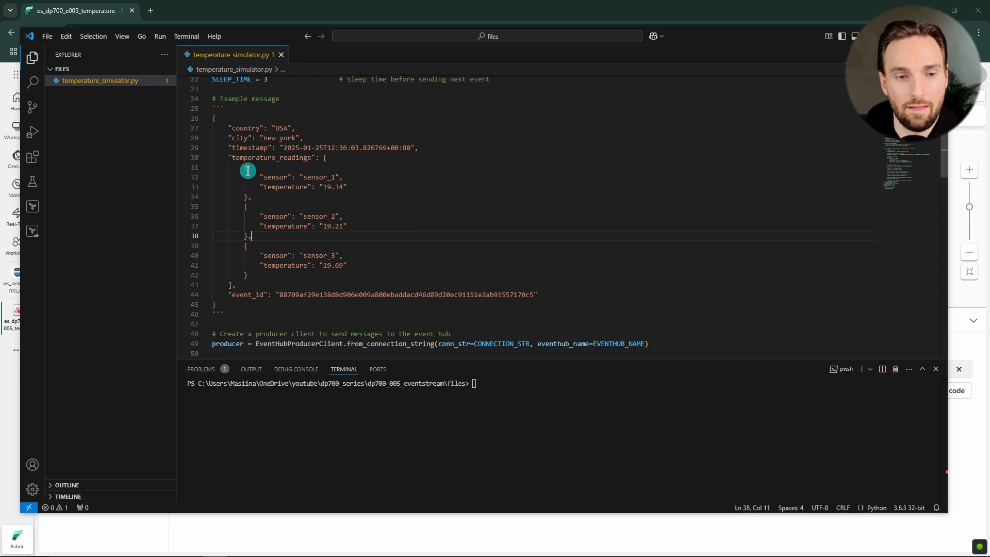
scroll(268, 176, up, 2)
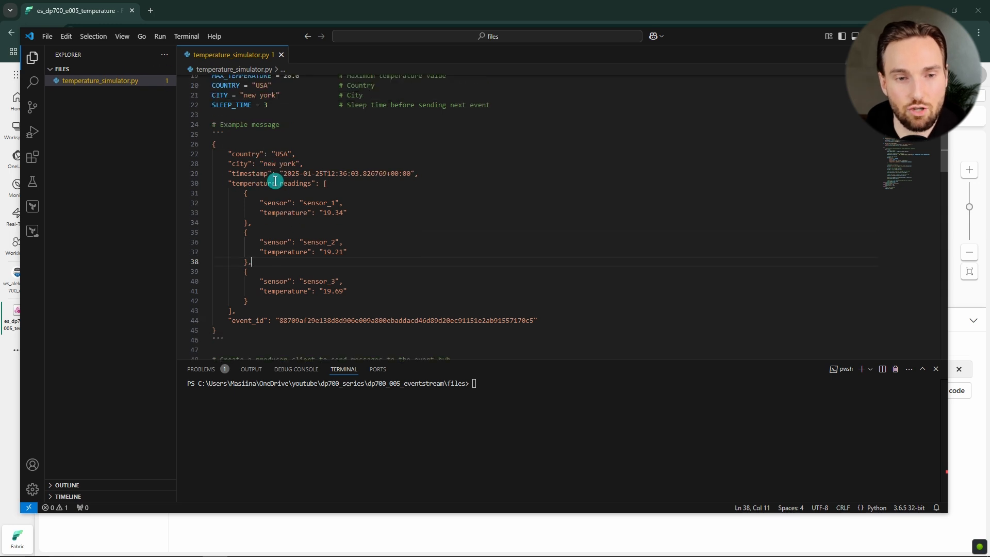
scroll(263, 155, up, 1)
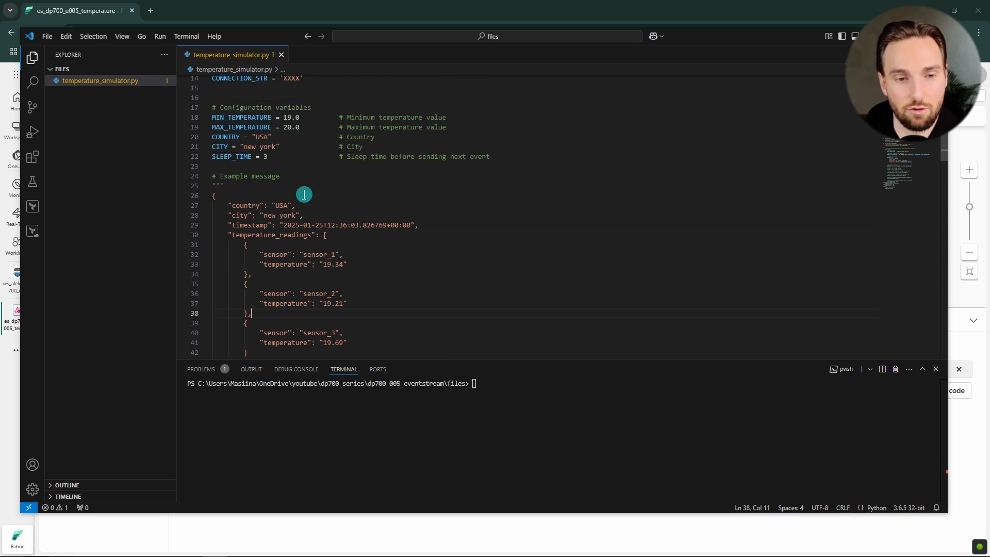
scroll(310, 194, down, 3)
click(264, 130)
scroll(278, 154, up, 2)
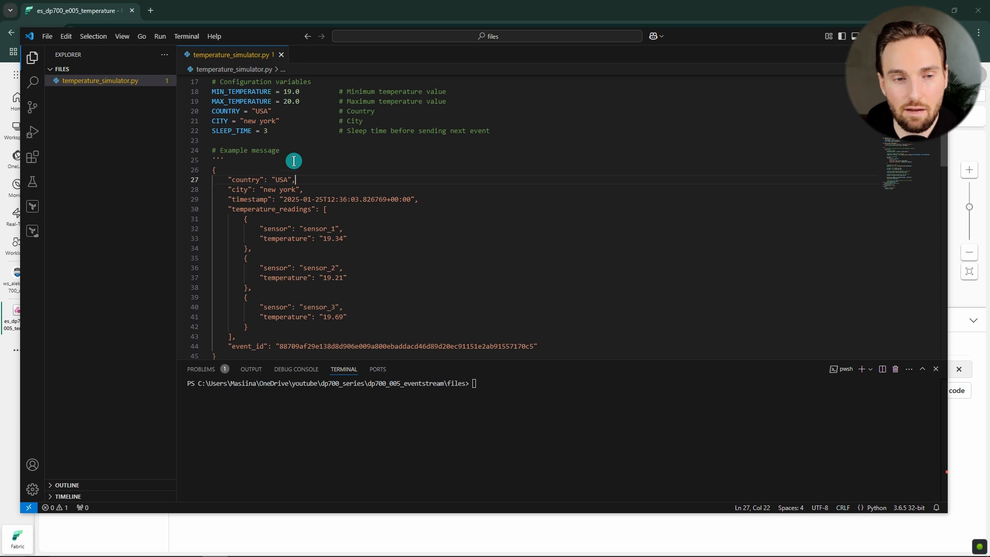
- Examine the example message's country, city, timestamp and temperature_readings fields, including the individual sensor entries
double_click(261, 111)
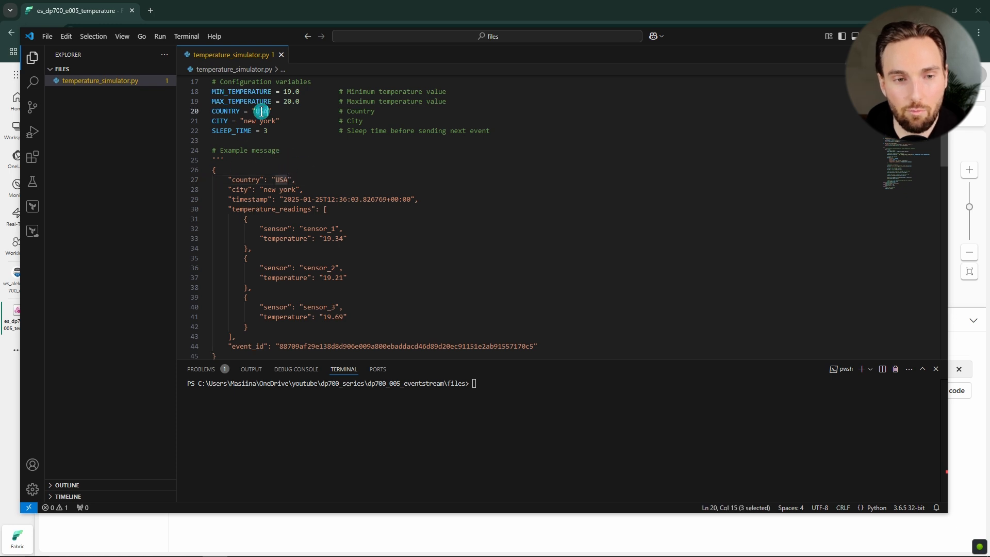
double_click(222, 121)
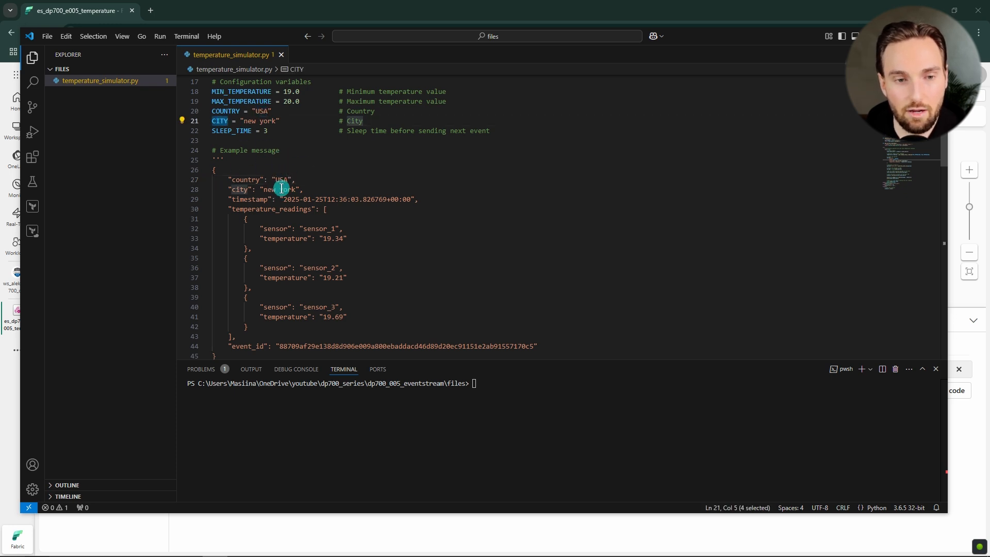
drag(320, 190, 227, 178)
click(313, 189)
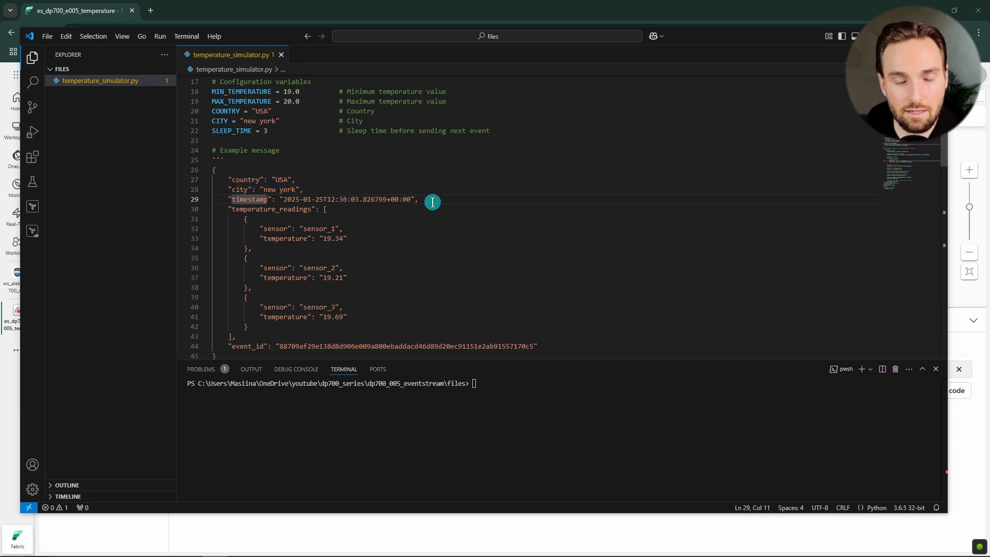
drag(431, 202, 246, 201)
click(389, 182)
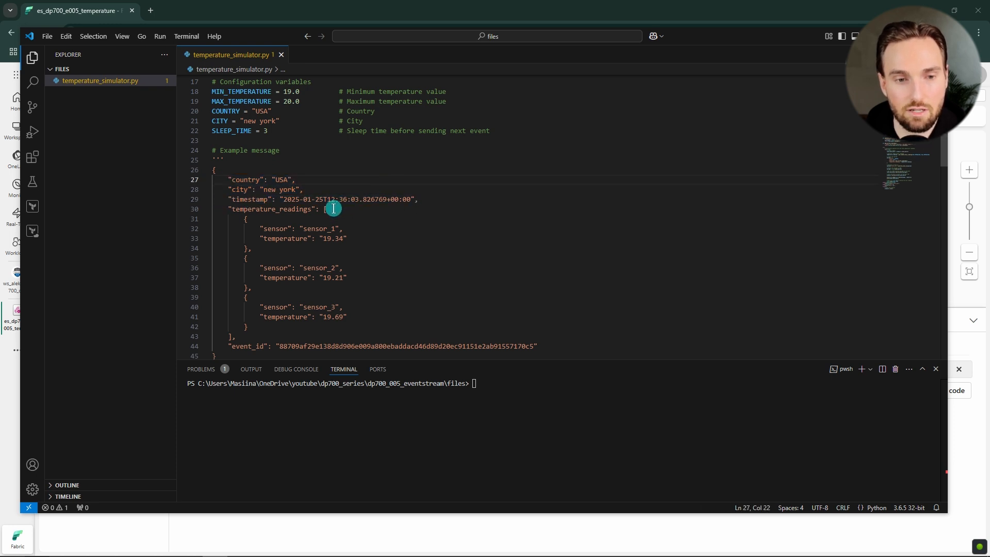
scroll(310, 196, down, 1)
scroll(283, 184, up, 1)
double_click(291, 209)
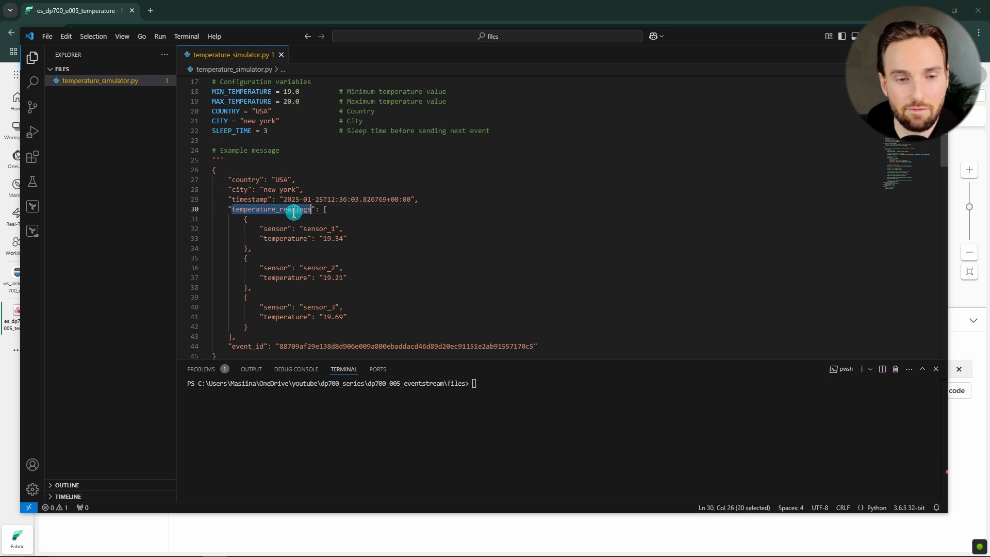
double_click(316, 229)
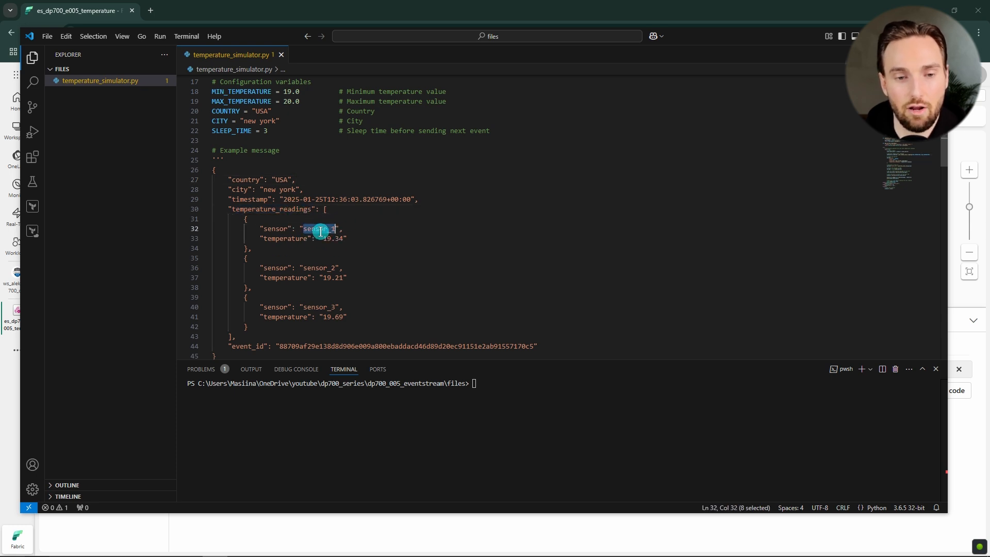
double_click(320, 267)
double_click(320, 306)
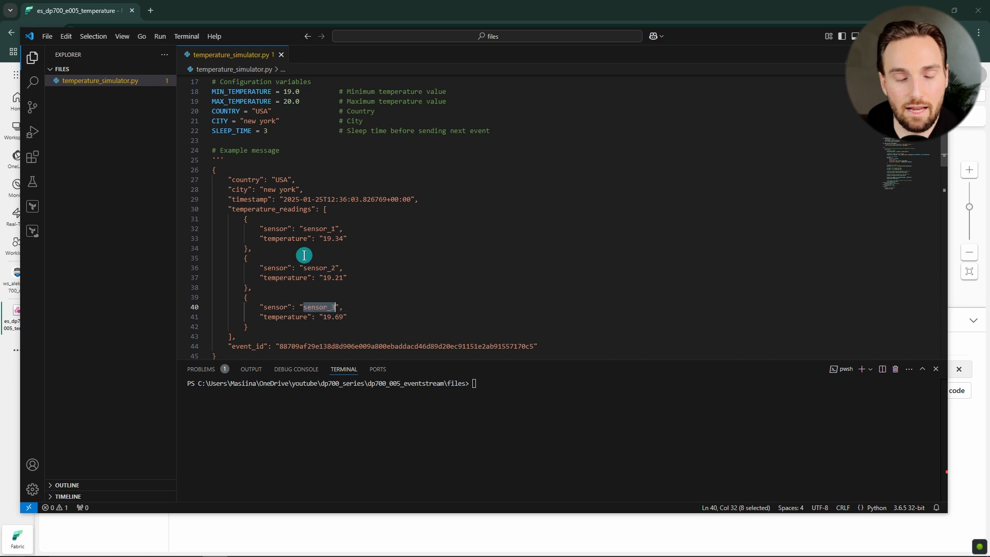
scroll(309, 254, down, 2)
scroll(314, 254, up, 2)
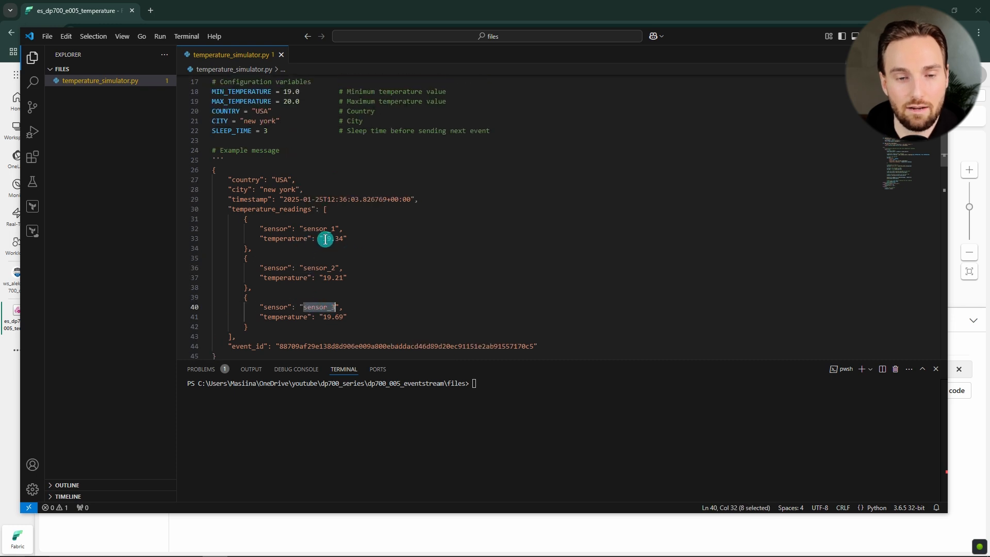
- Compare a sensor's example temperature with the minimum and maximum temperature variables, and check the SLEEP_TIME setting
drag(325, 239, 344, 239)
scroll(294, 204, up, 1)
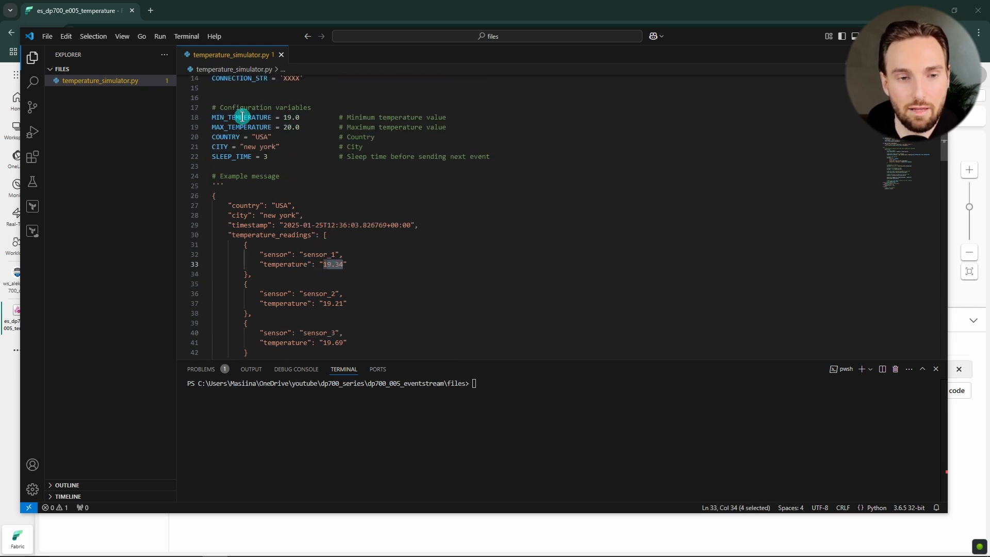
drag(303, 128, 210, 131)
click(319, 146)
scroll(299, 136, down, 1)
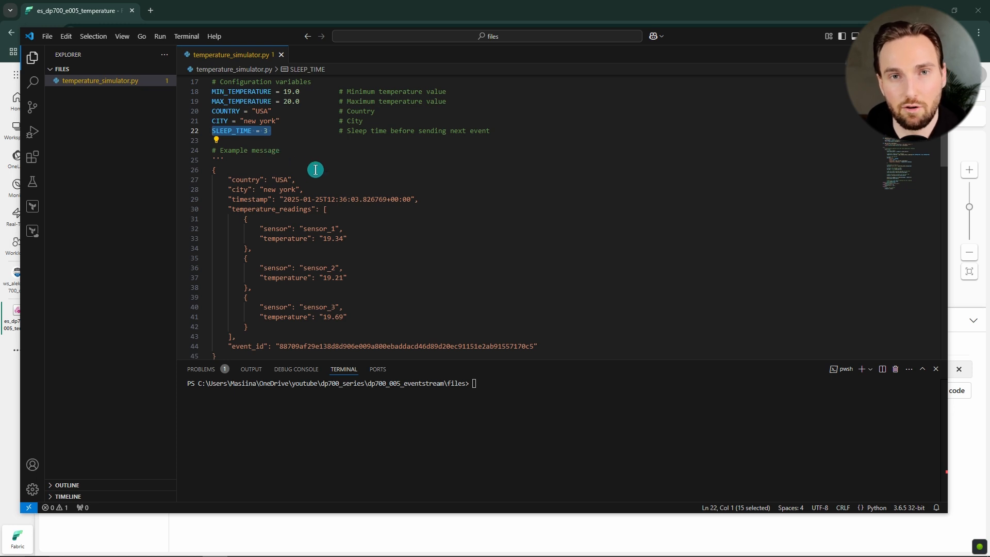
scroll(308, 201, down, 2)
scroll(268, 193, up, 1)
click(243, 192)
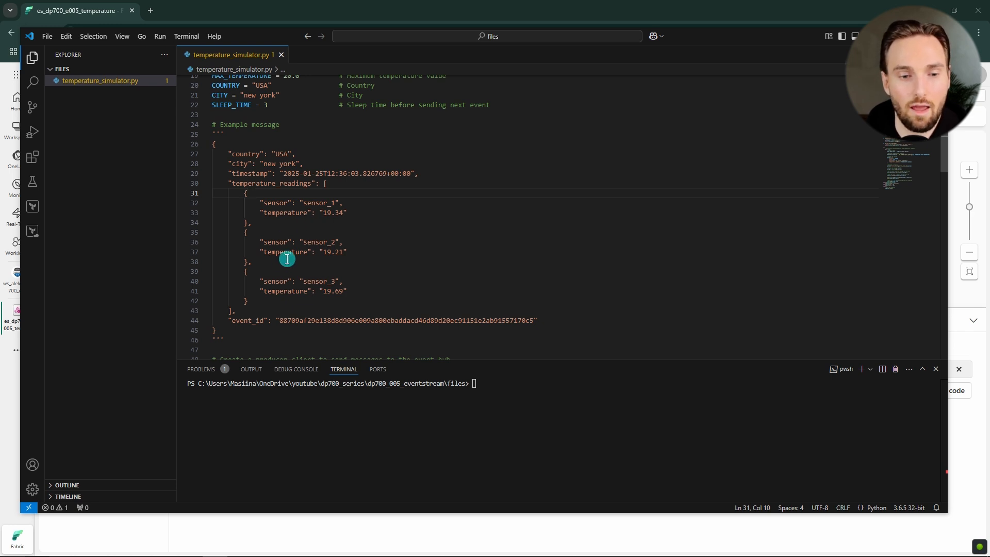
- Examine the event_id field at the end of the example message and review the complete JSON block
scroll(286, 259, down, 2)
double_click(248, 269)
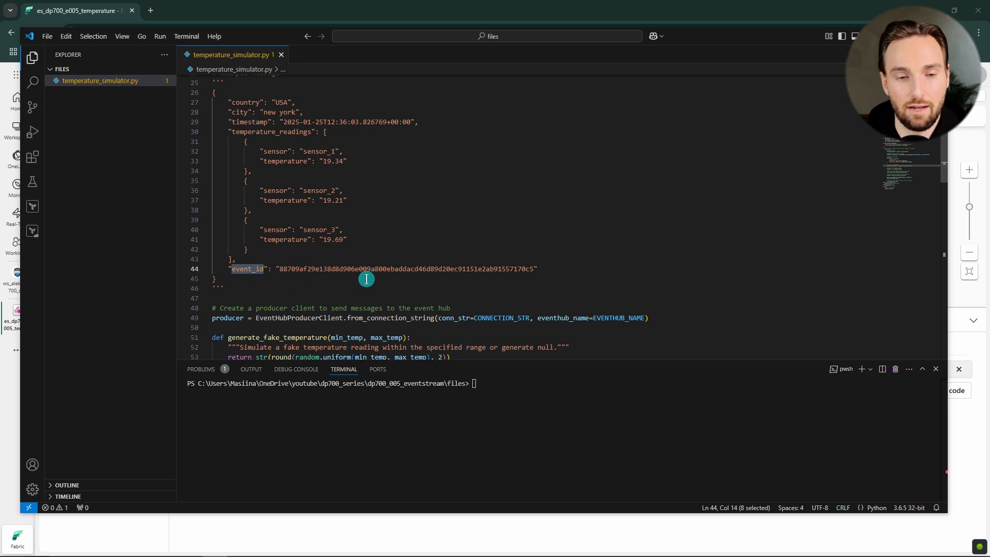
drag(534, 268, 284, 269)
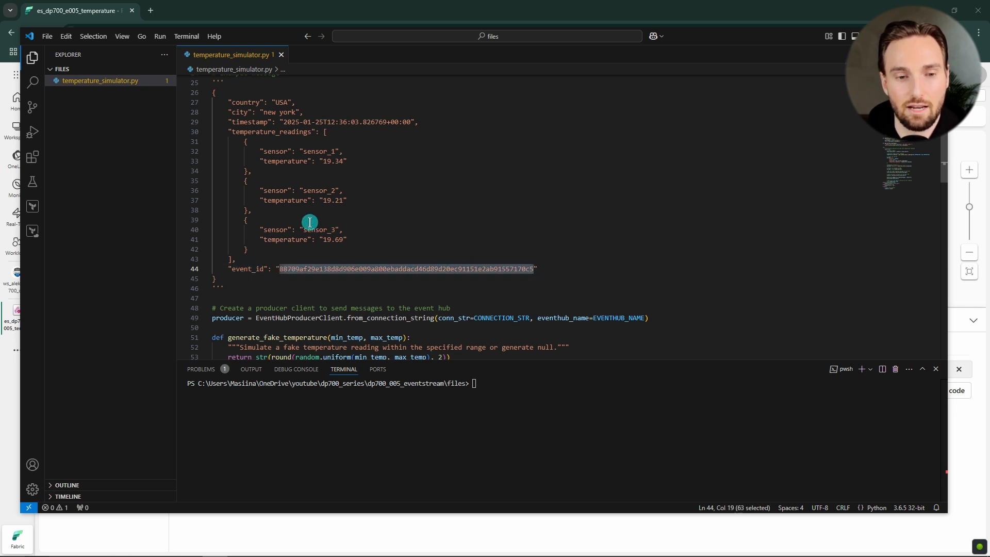
scroll(304, 221, up, 3)
scroll(237, 151, down, 2)
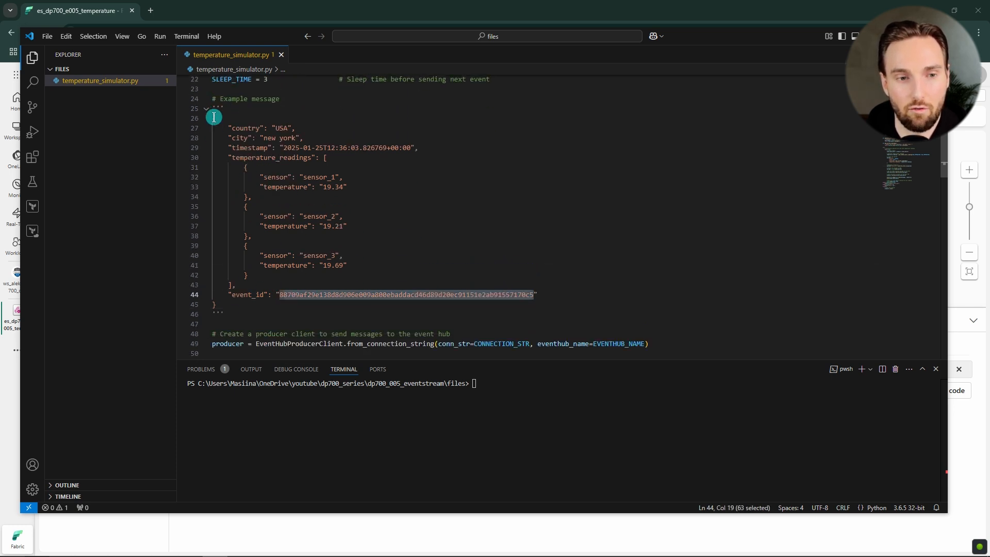
drag(213, 118, 303, 301)
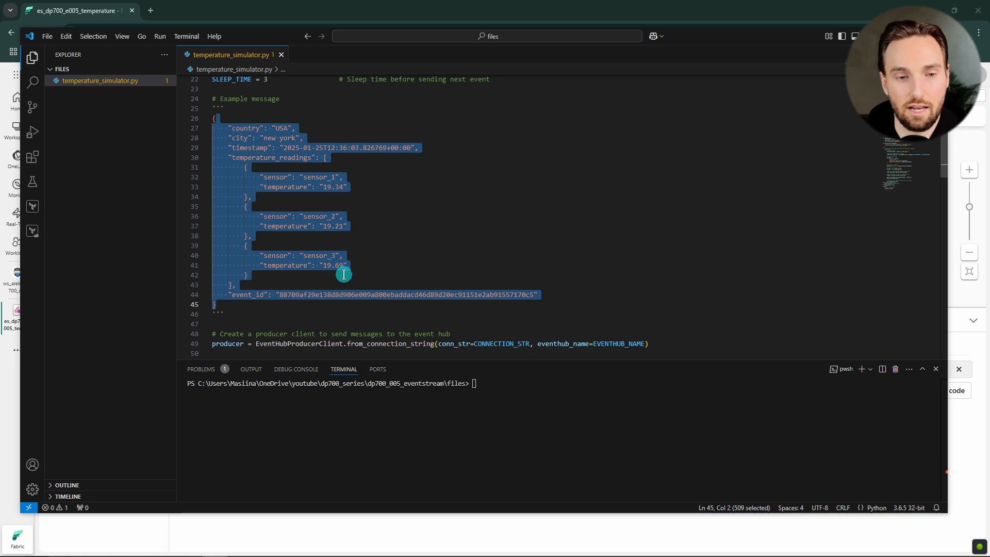
scroll(409, 268, down, 1)
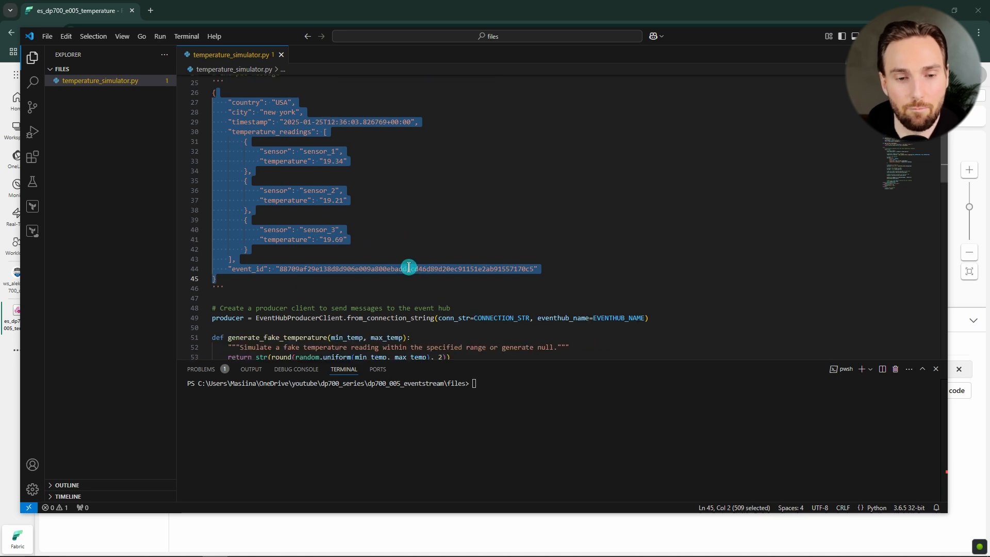
click(405, 222)
- Read through the rest of the script, covering the helper functions, payload creation and event sending loop, and return to its beginning
scroll(402, 230, down, 14)
scroll(420, 209, down, 10)
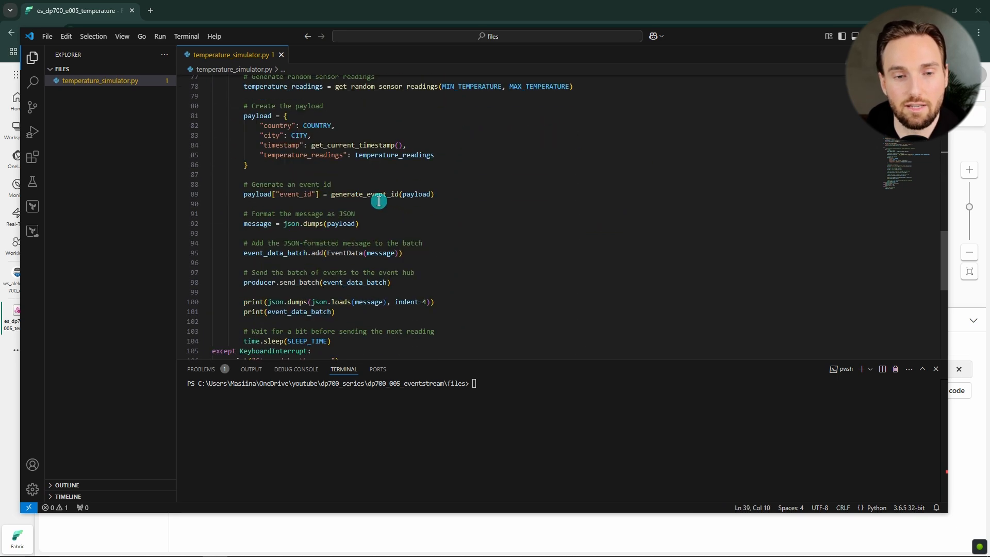
scroll(360, 248, up, 5)
scroll(348, 249, up, 13)
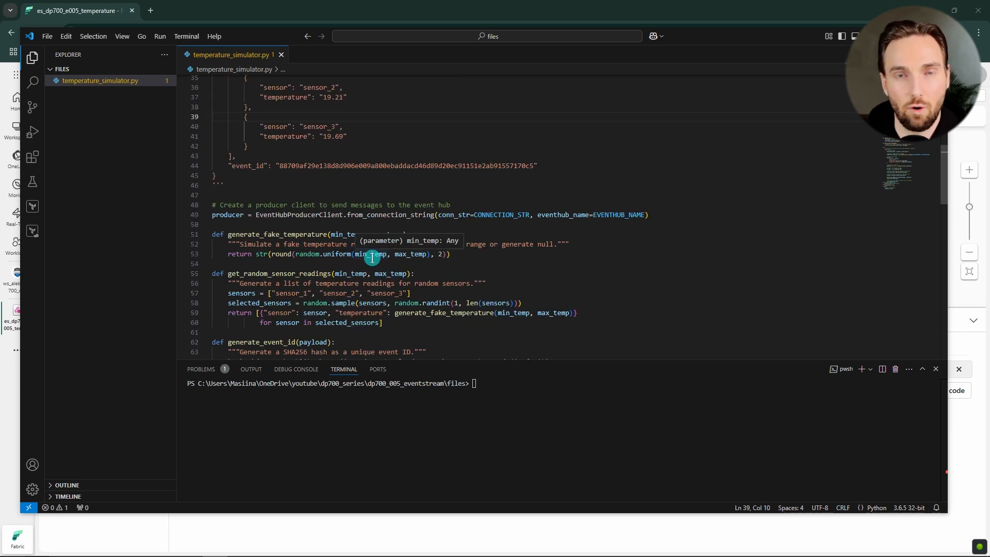
scroll(372, 258, up, 11)
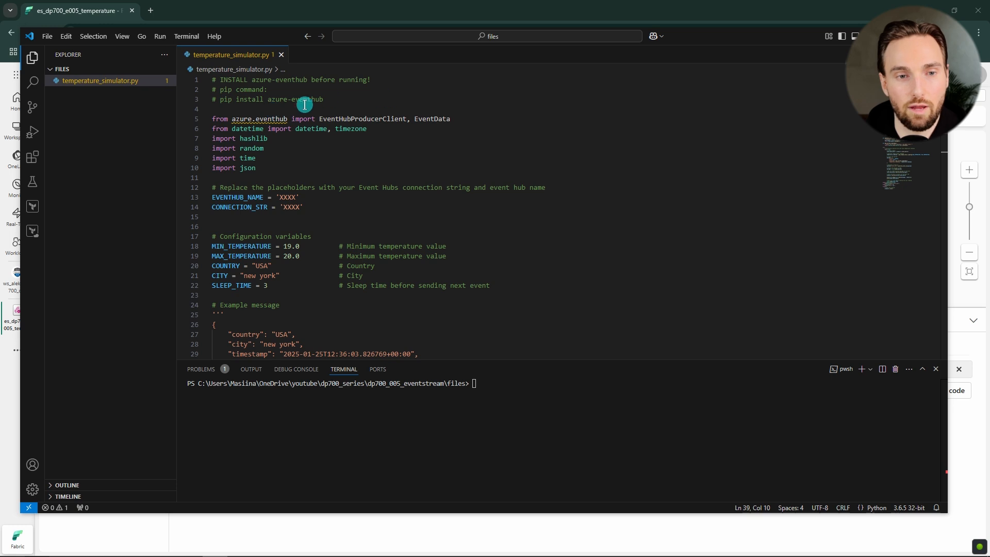
- Review the pip install azure-eventhub command and the import statements at the beginning of the script
click(273, 106)
drag(219, 102, 325, 101)
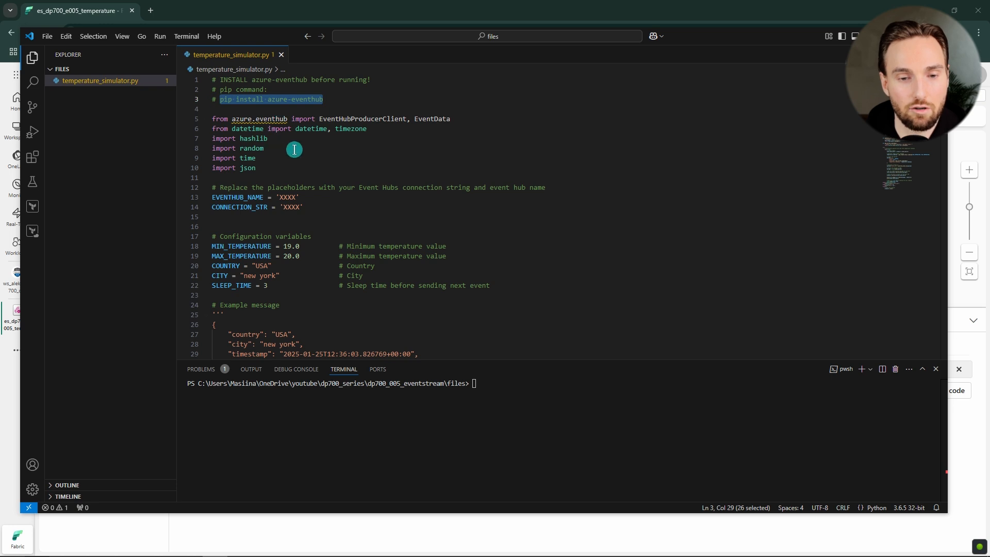
click(228, 105)
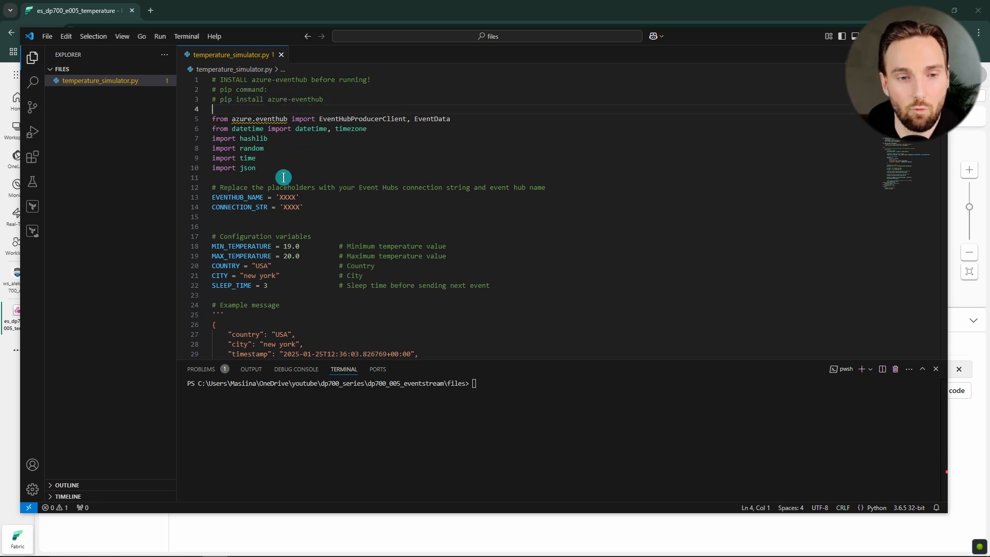
drag(281, 171, 216, 119)
click(330, 170)
scroll(320, 170, down, 2)
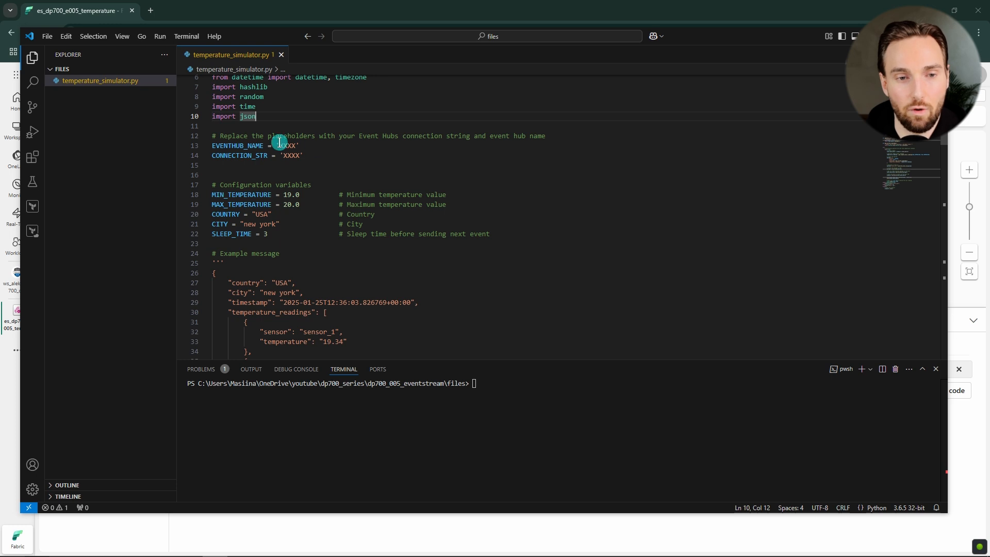
- Locate the EVENTHUB_NAME and CONNECTION_STR variables in the script, and move the editor window aside to uncover the eventstream page
double_click(251, 145)
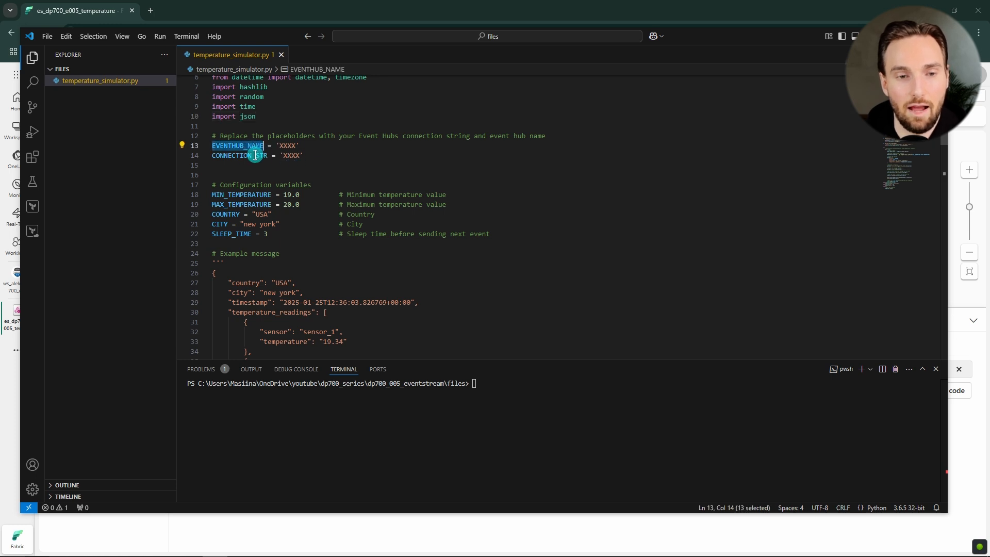
double_click(252, 156)
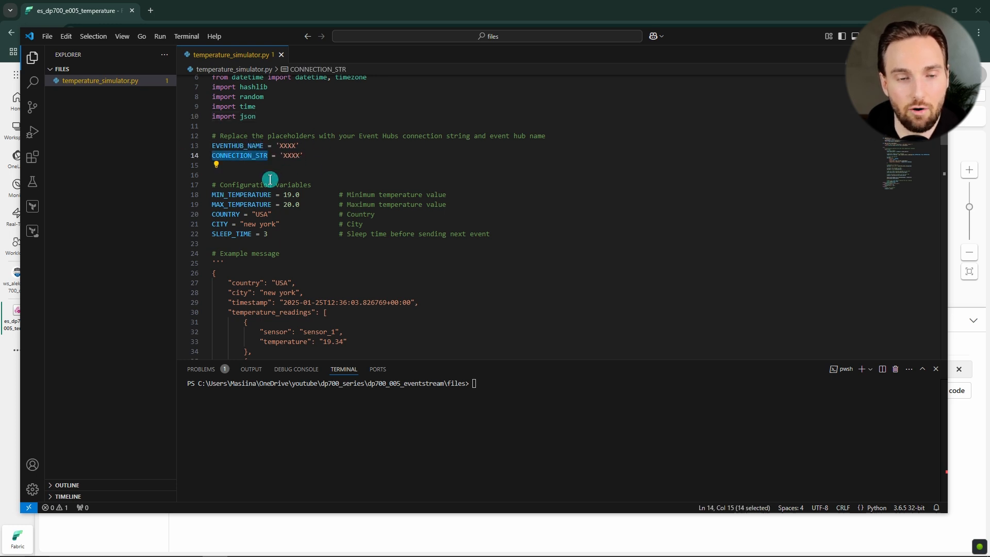
drag(271, 36, 734, 86)
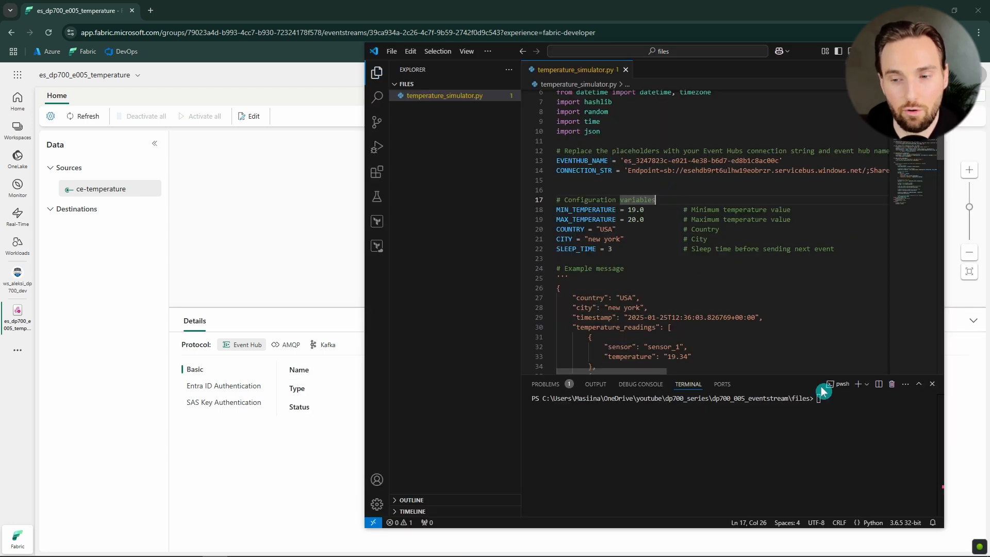
- Run temperature_simulator.py with Python in the terminal and enlarge the terminal area to show the sent events
click(834, 399)
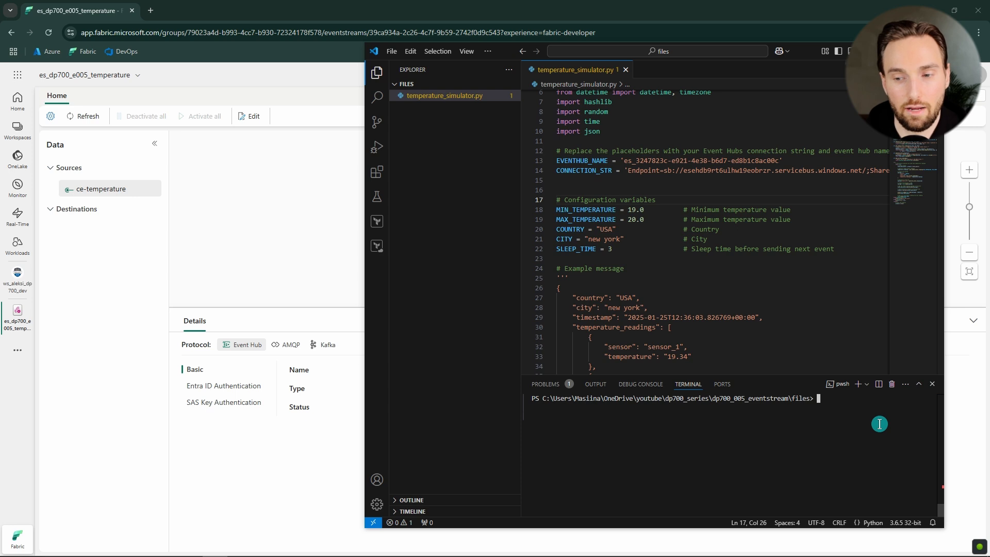
key(Up)
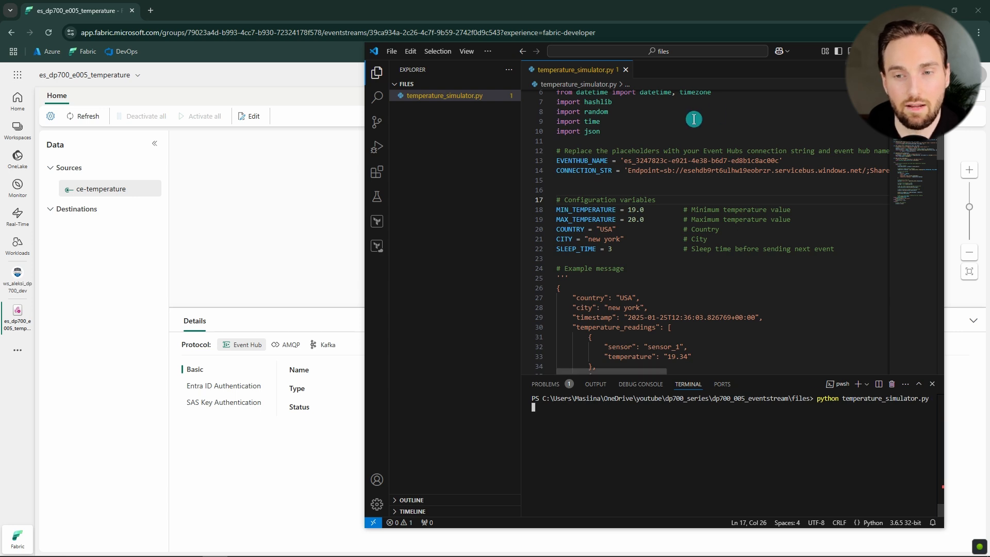
drag(506, 56, 442, 42)
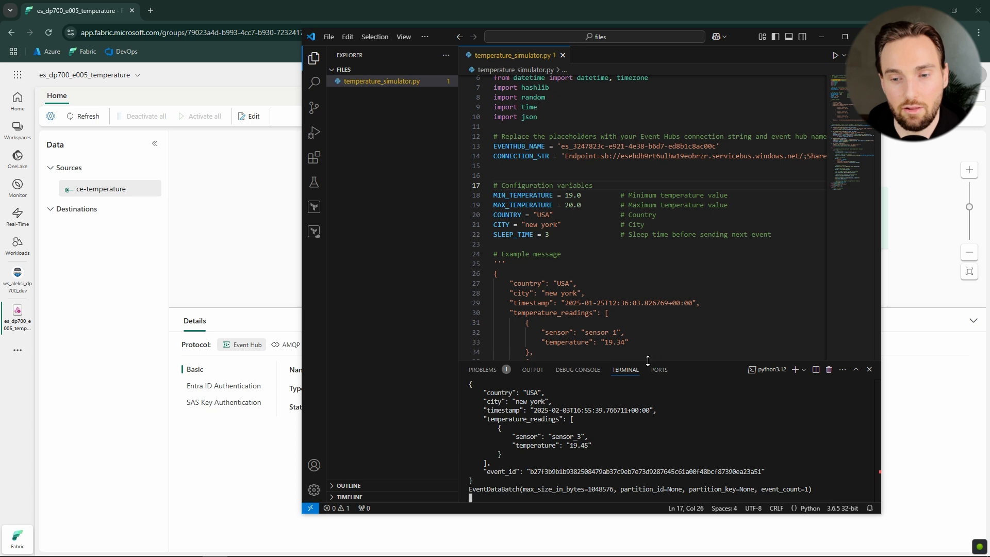
drag(645, 360, 678, 203)
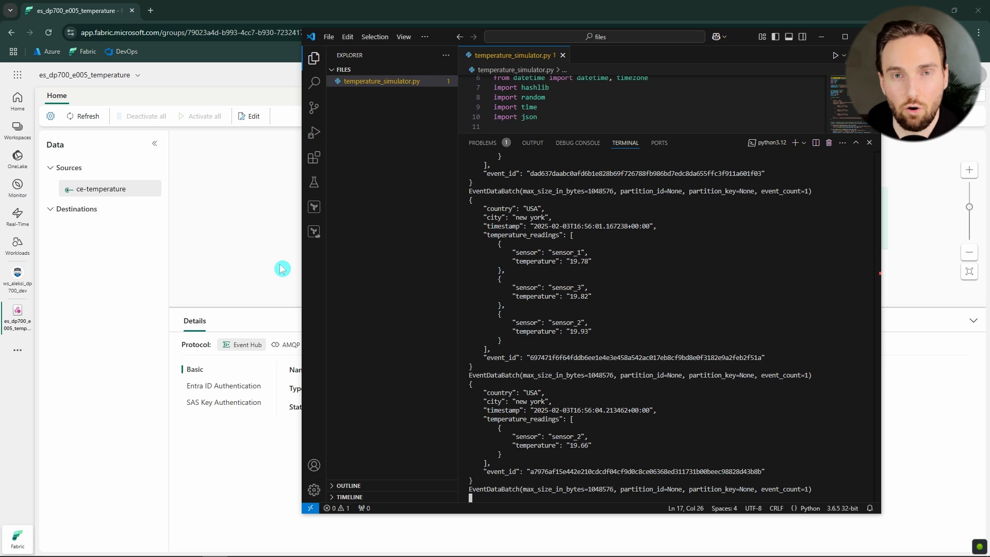
- Switch to the eventstream in the browser, put it in edit mode and preview the incoming data at the es_dp700_e005_temperature stream node
click(252, 240)
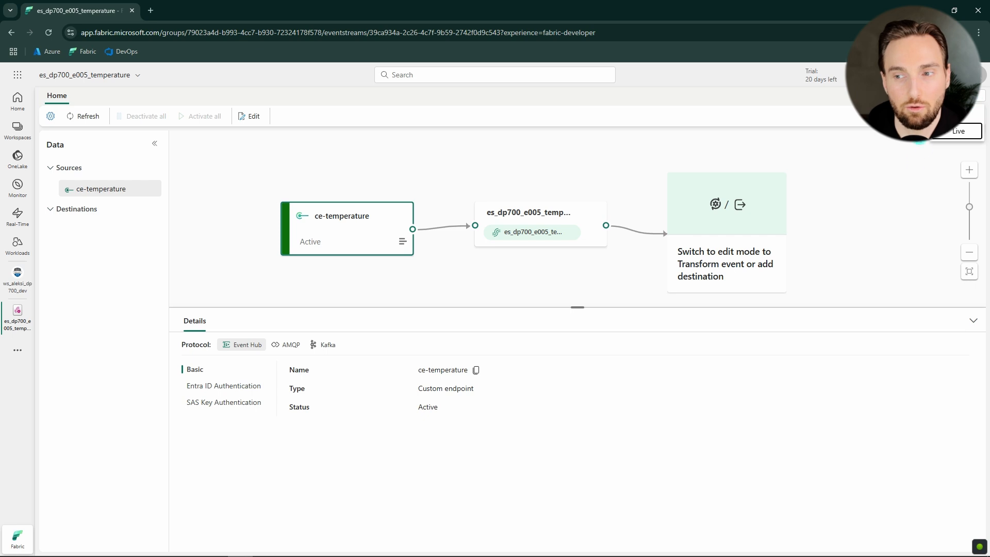
click(962, 122)
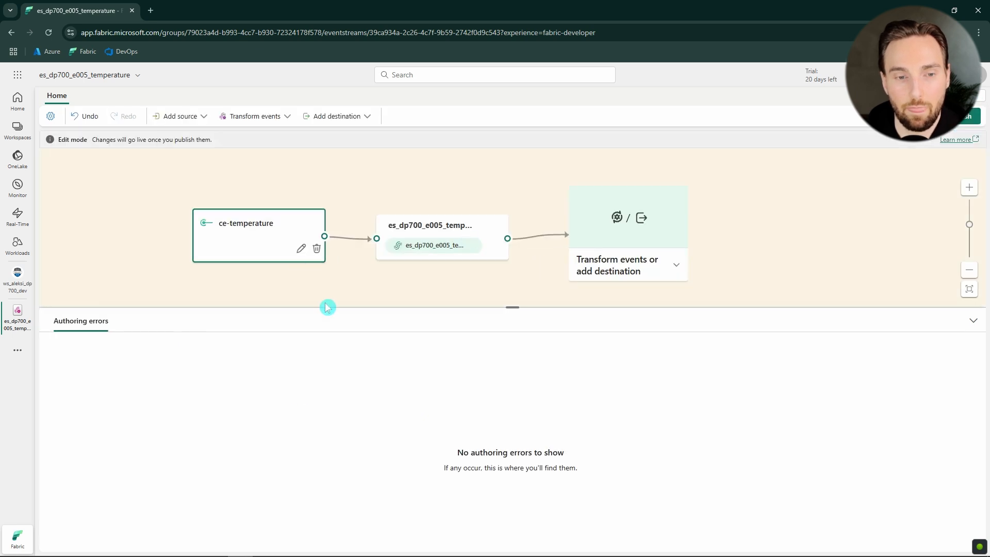
click(531, 206)
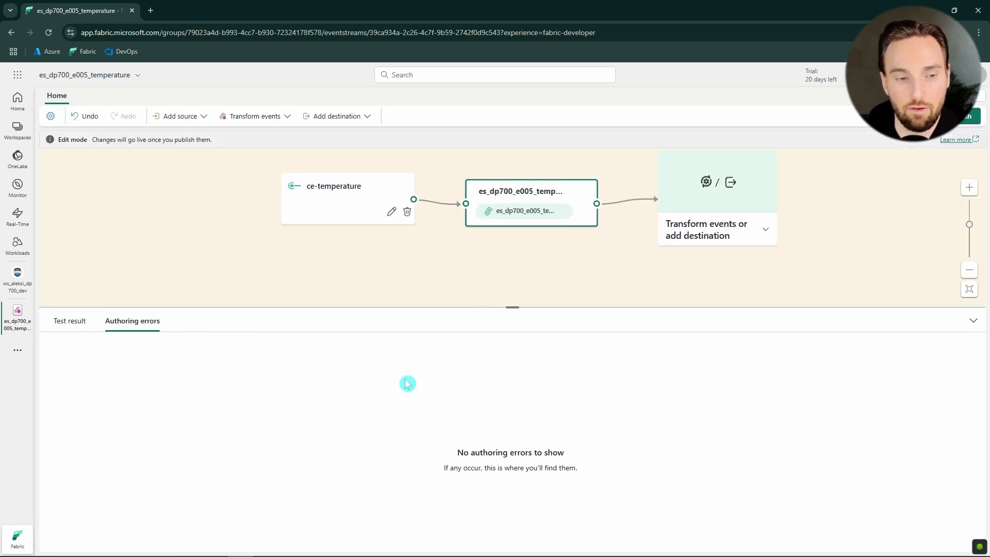
click(60, 327)
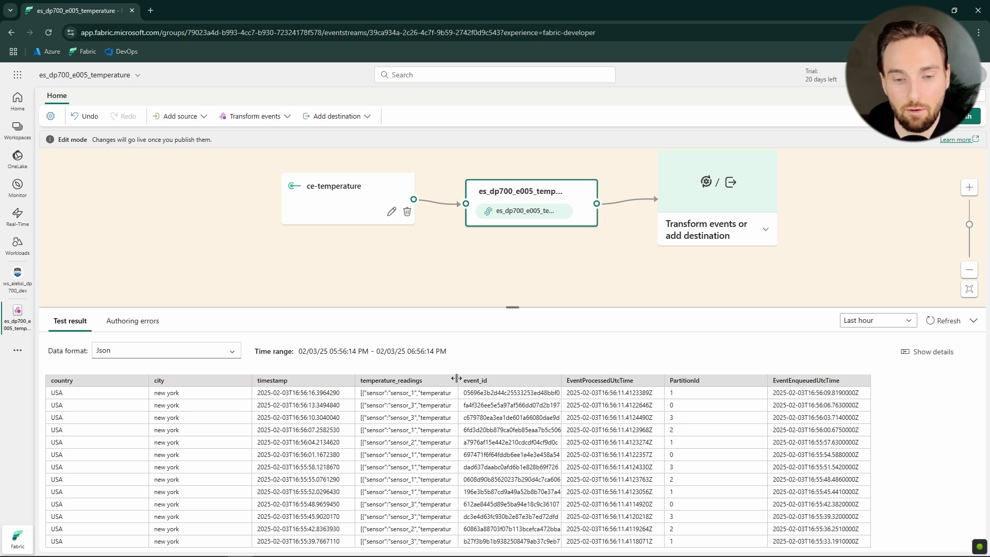
- Widen the temperature_readings column in the test result and examine the sensor array of the first event
drag(457, 382, 735, 401)
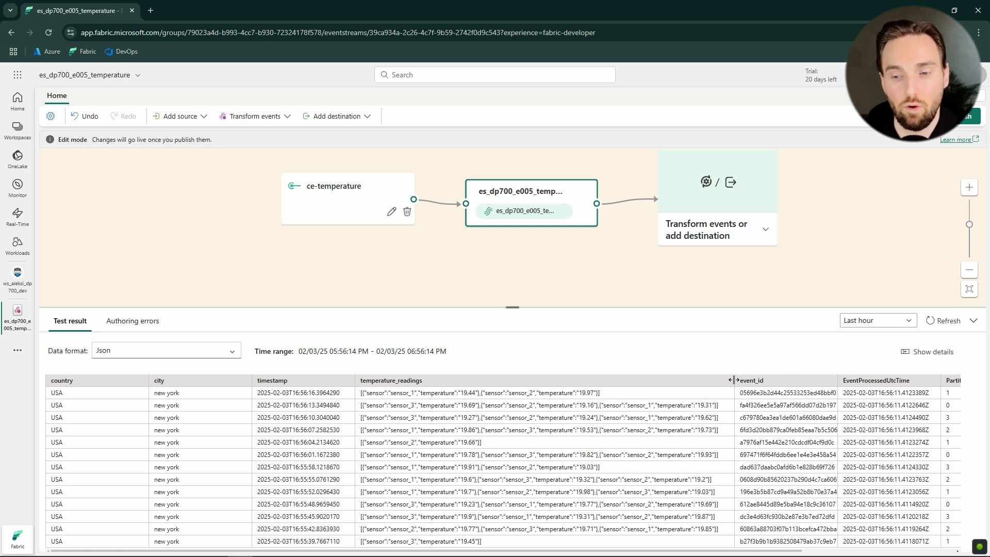
drag(734, 380, 548, 387)
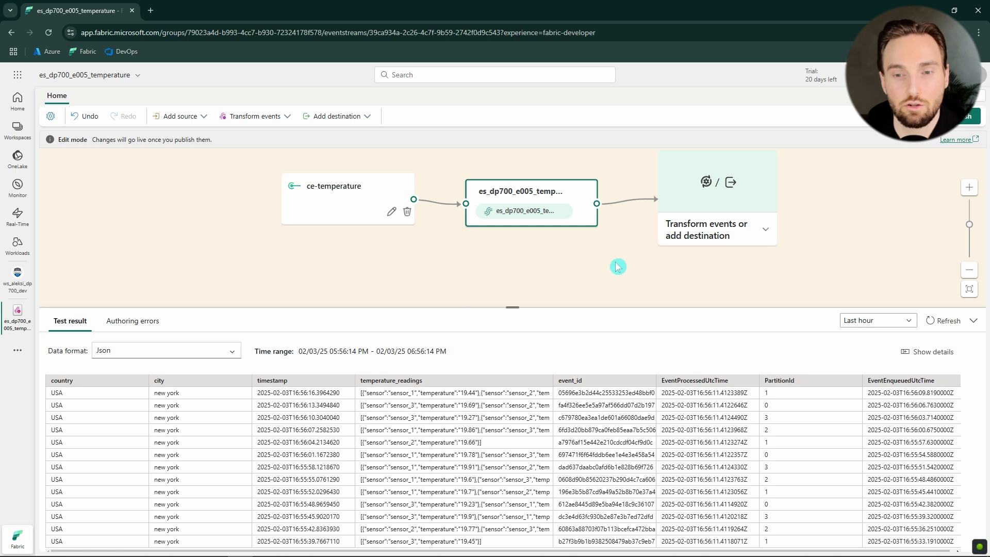
drag(618, 266, 459, 275)
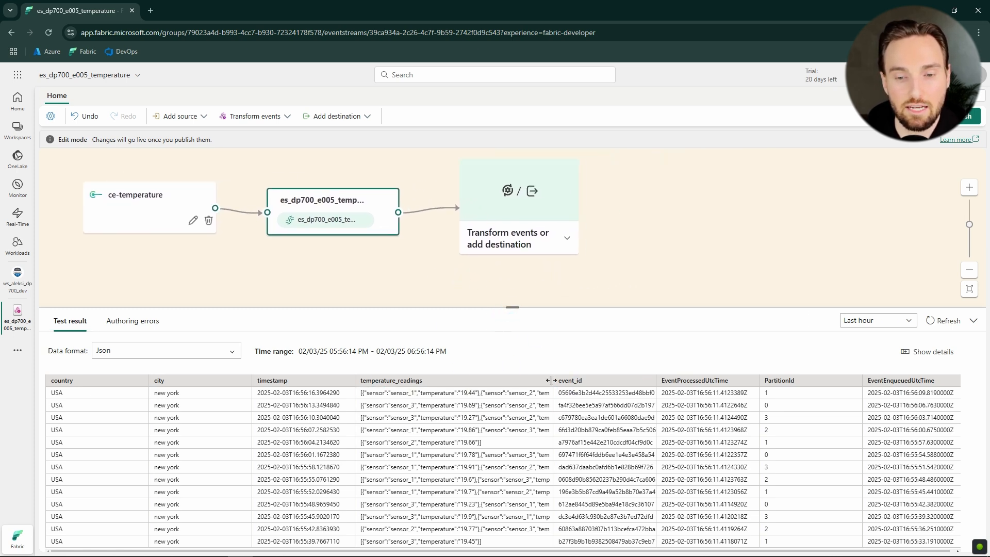
drag(553, 382, 728, 381)
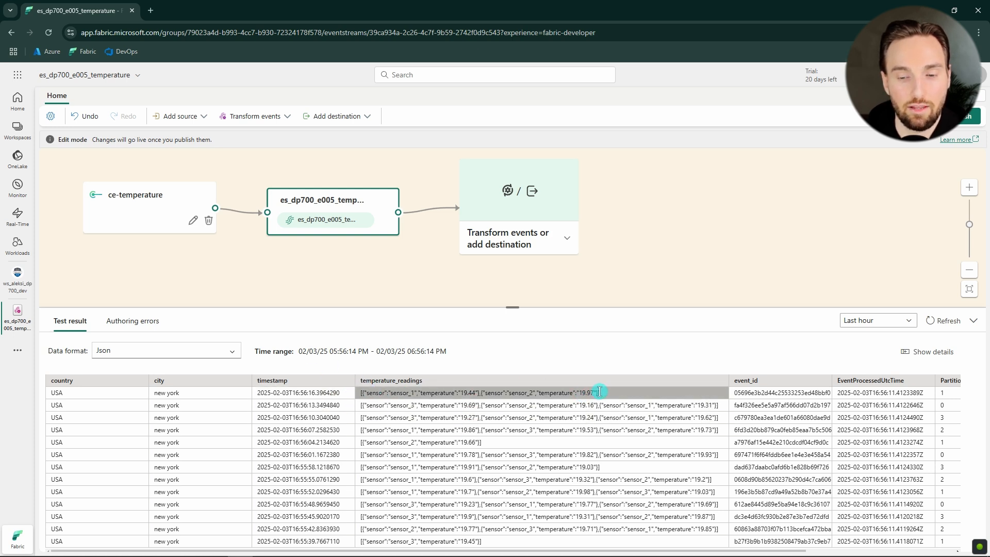
mouse_move(600, 392)
mouse_down()
mouse_move(362, 390)
mouse_move(602, 397)
mouse_up()
click(380, 393)
- Add an Expand operation after the stream node for the temperature_readings array, with no row created for missing or empty arrays
click(567, 238)
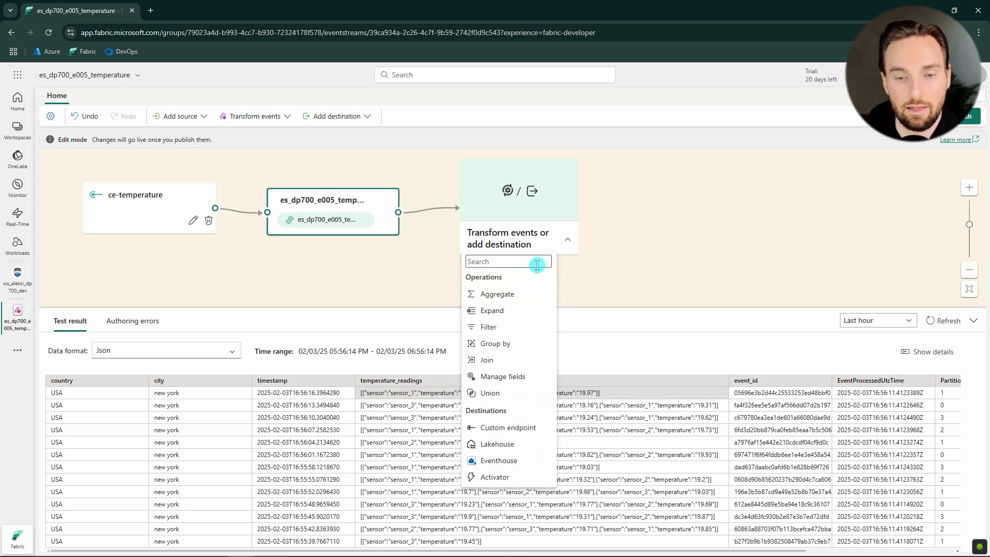
click(503, 312)
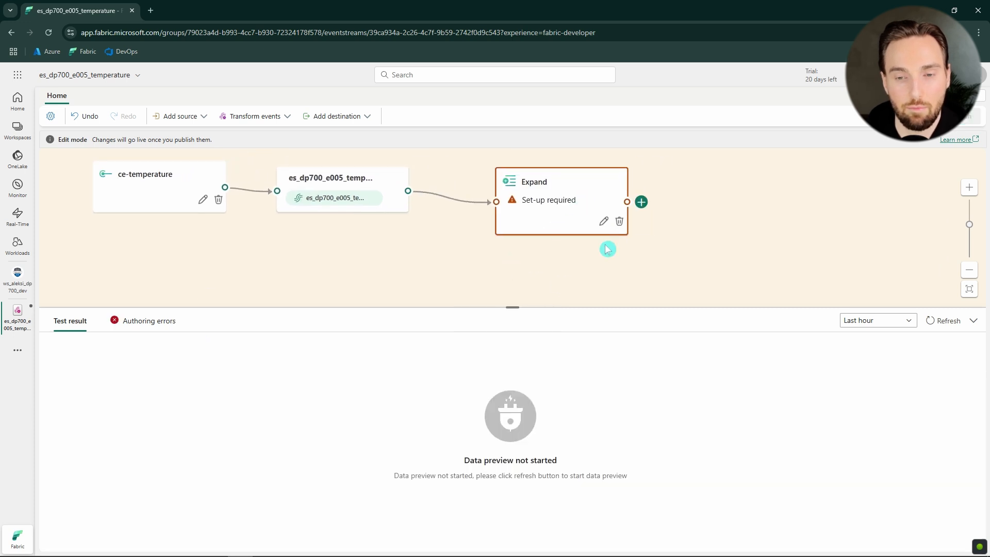
click(603, 223)
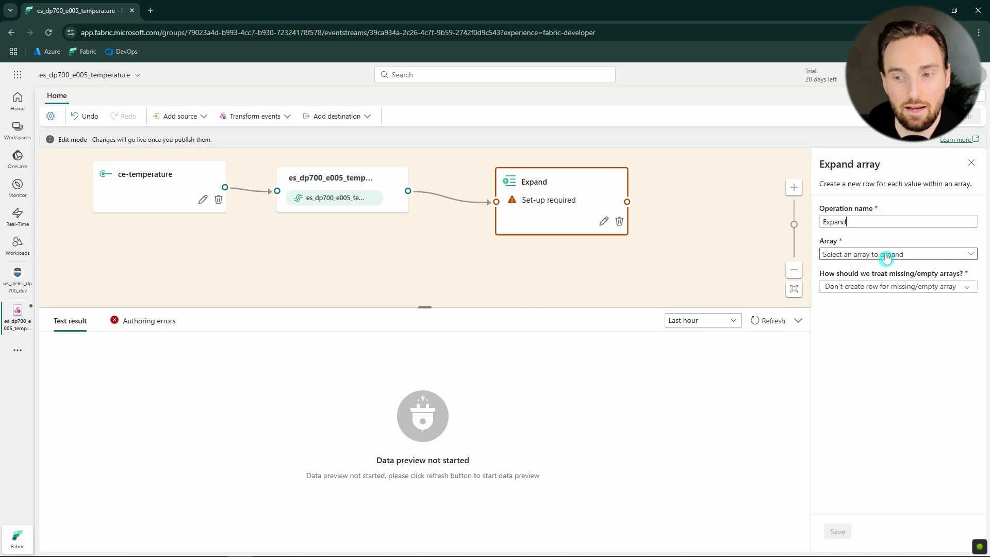
click(885, 256)
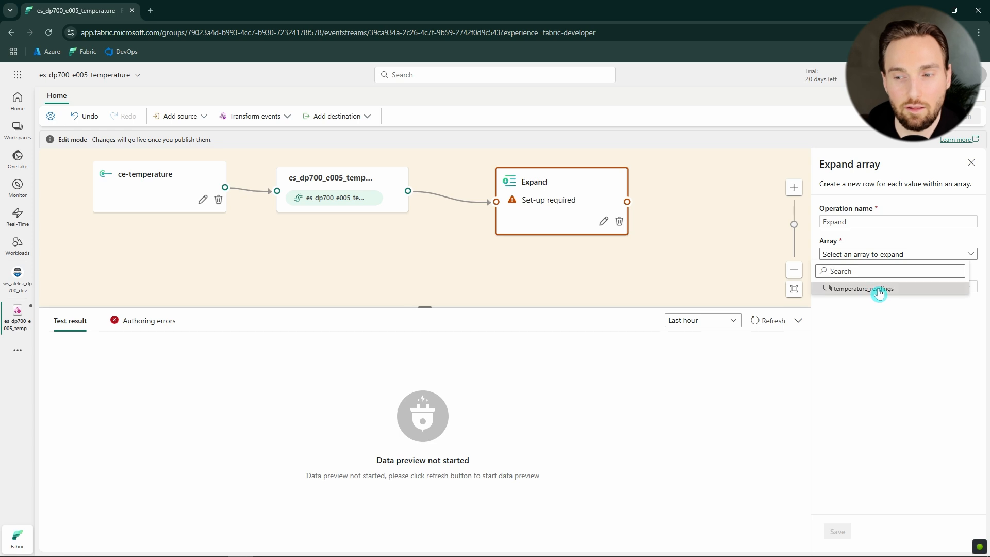
click(871, 291)
click(900, 287)
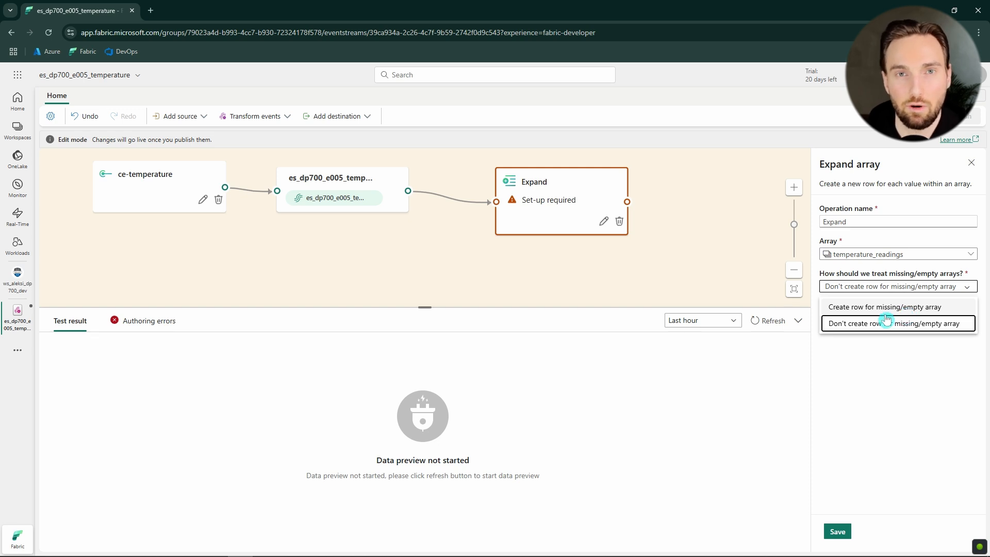
click(890, 369)
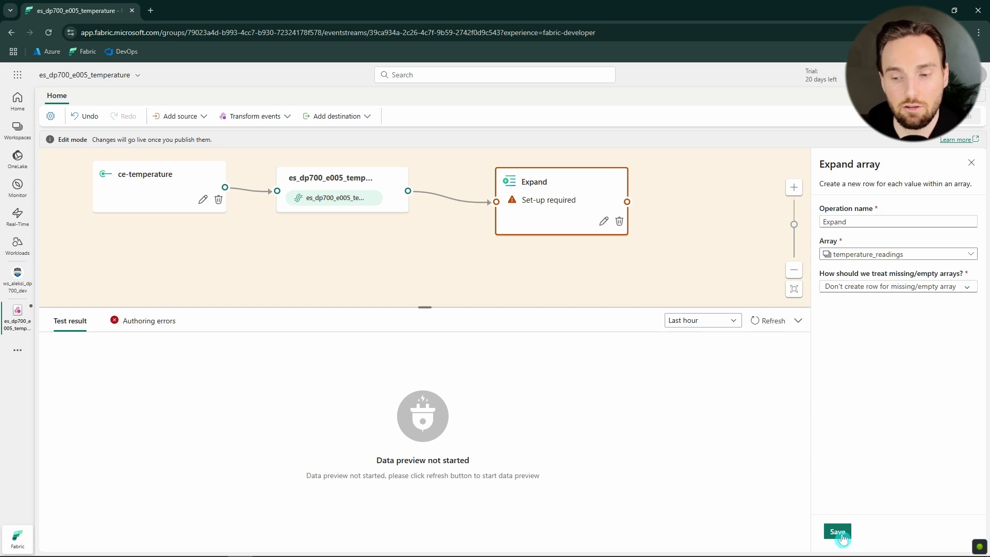
click(843, 534)
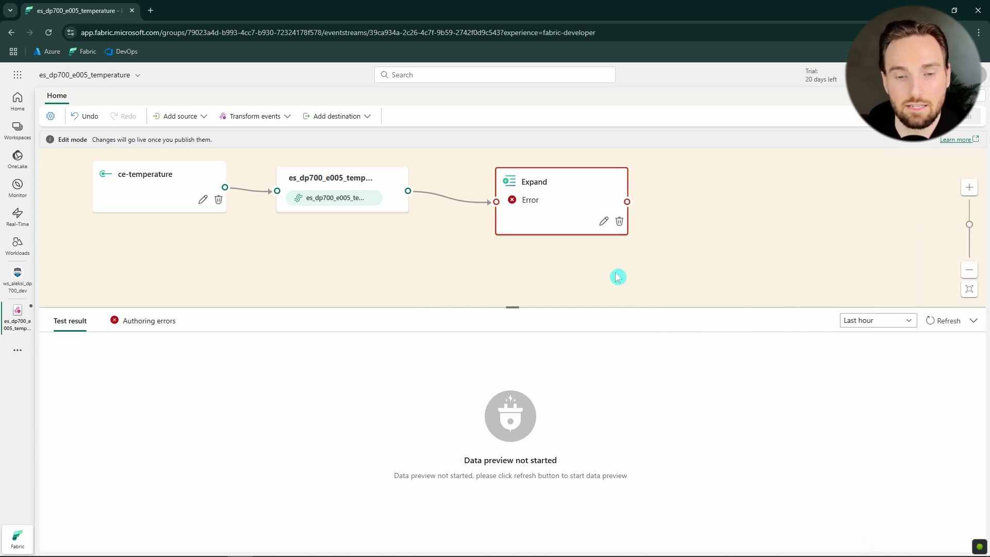
- Refresh the Expand node's test result and widen the ArrayValue_temperature_readings column to read the individual sensor values
click(947, 321)
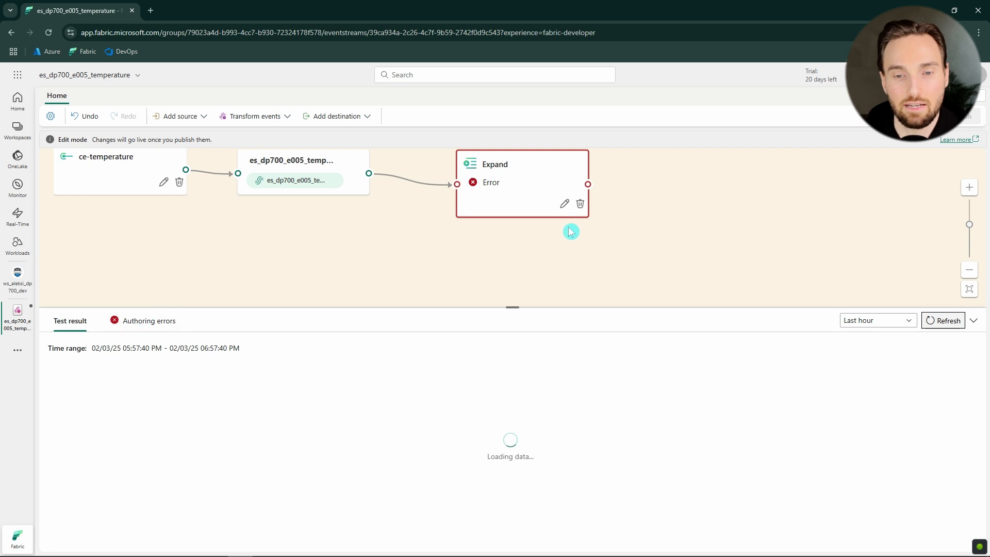
drag(571, 232, 514, 255)
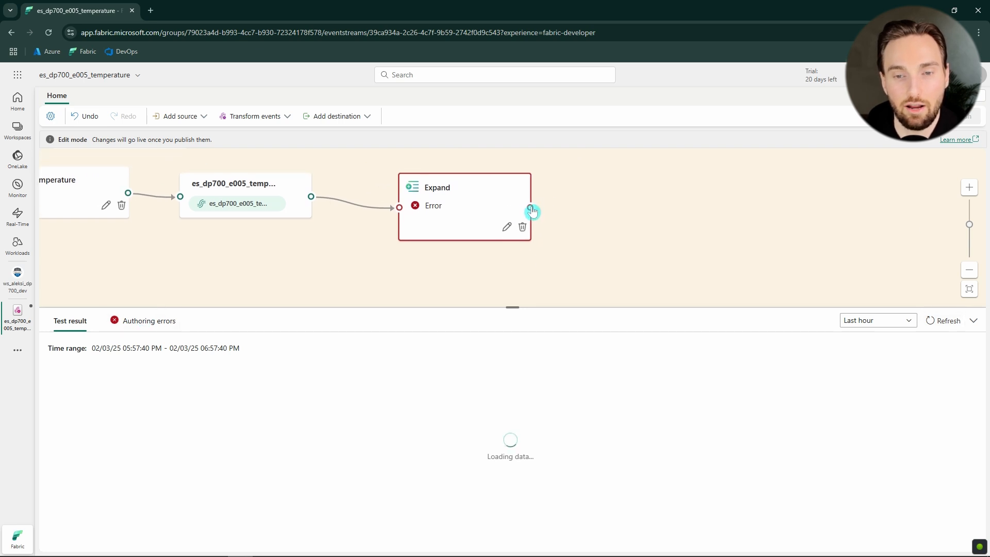
click(530, 208)
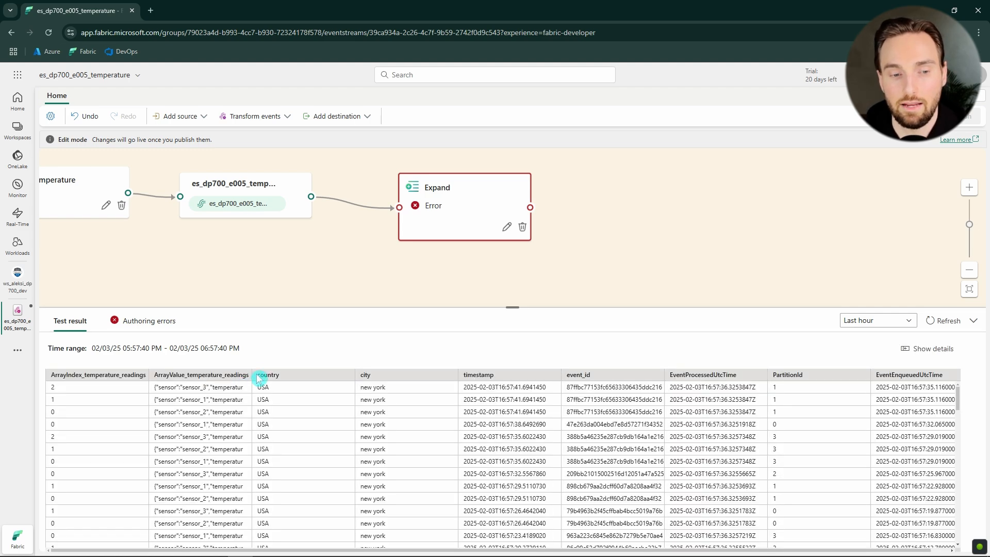
drag(251, 375, 311, 375)
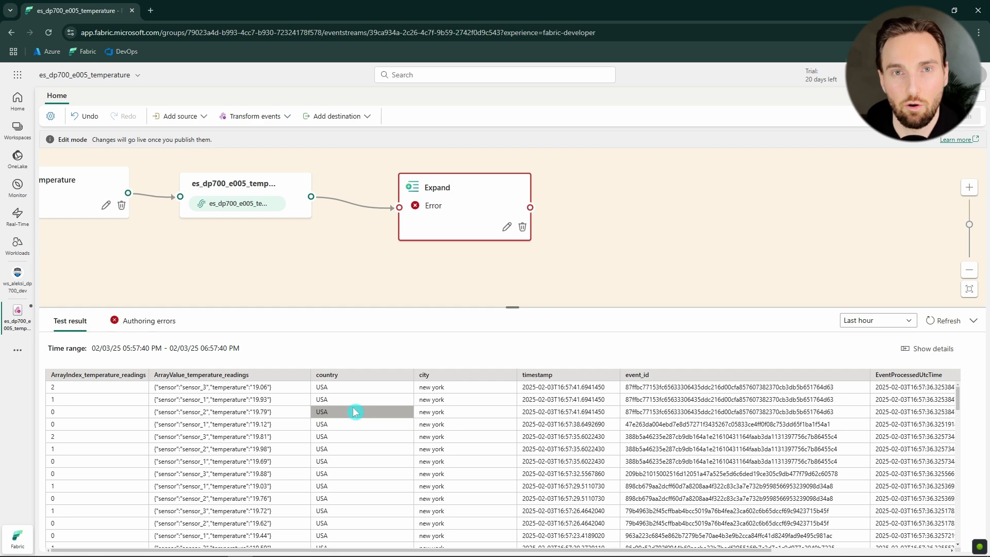
- Append a Manage fields operation after the Expand node and review the columns in the Expand node's output
drag(474, 218, 448, 222)
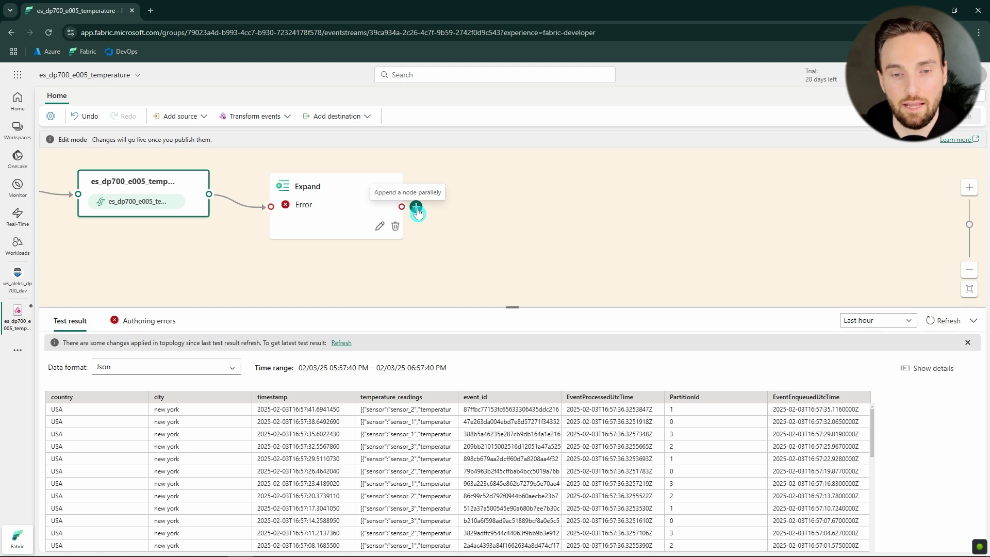
click(415, 207)
click(454, 321)
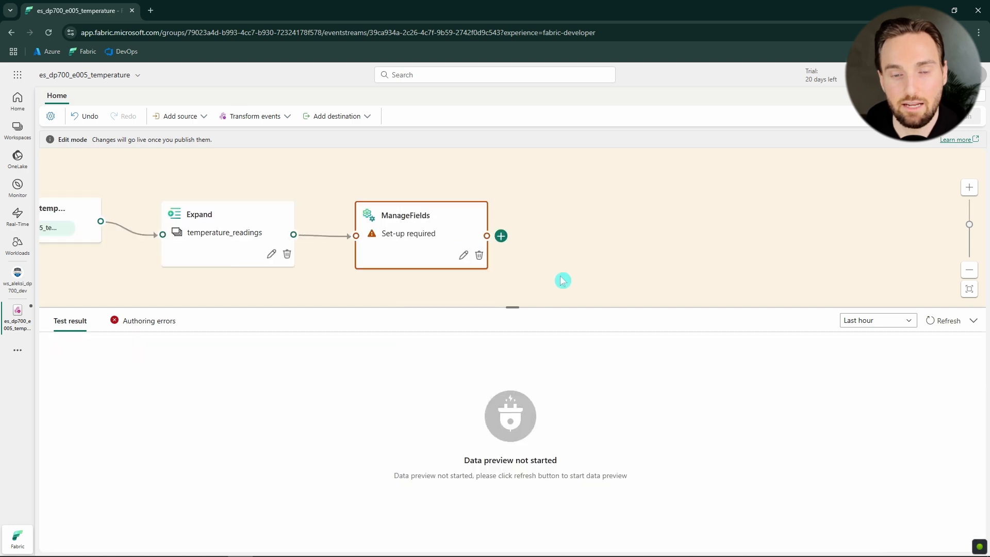
click(264, 195)
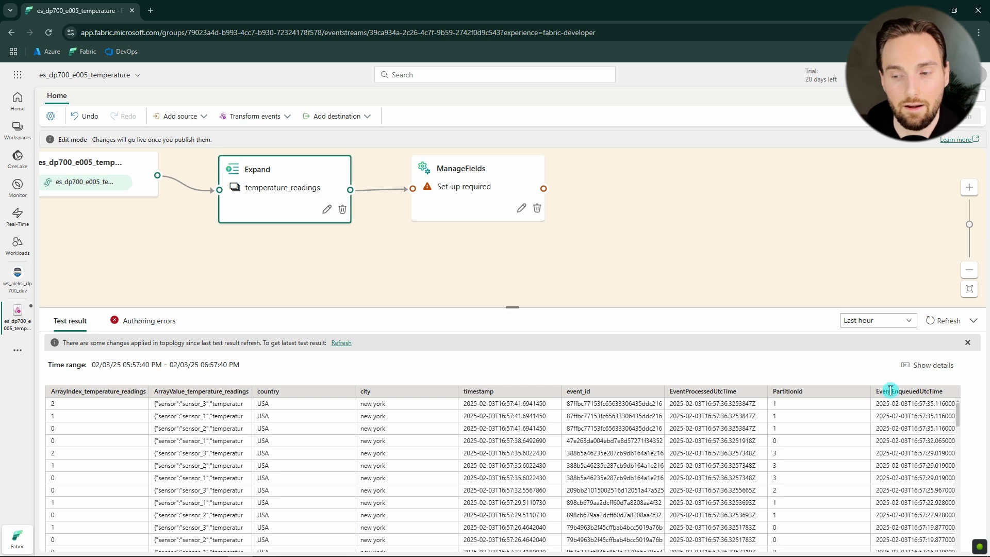
click(467, 198)
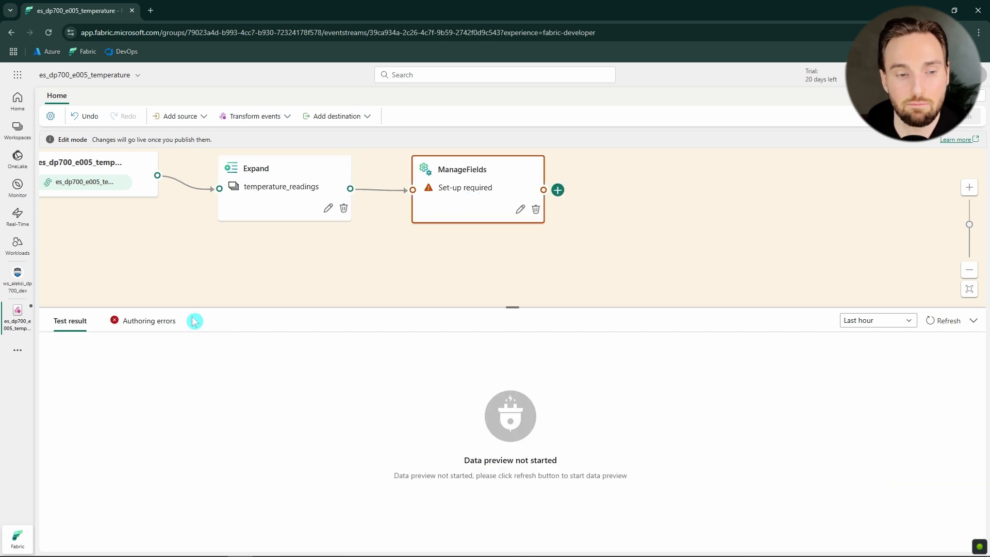
- Add the imported schema fields sensor, temperature, country, city, timestamp and event_id to the ManageFields operation
click(526, 212)
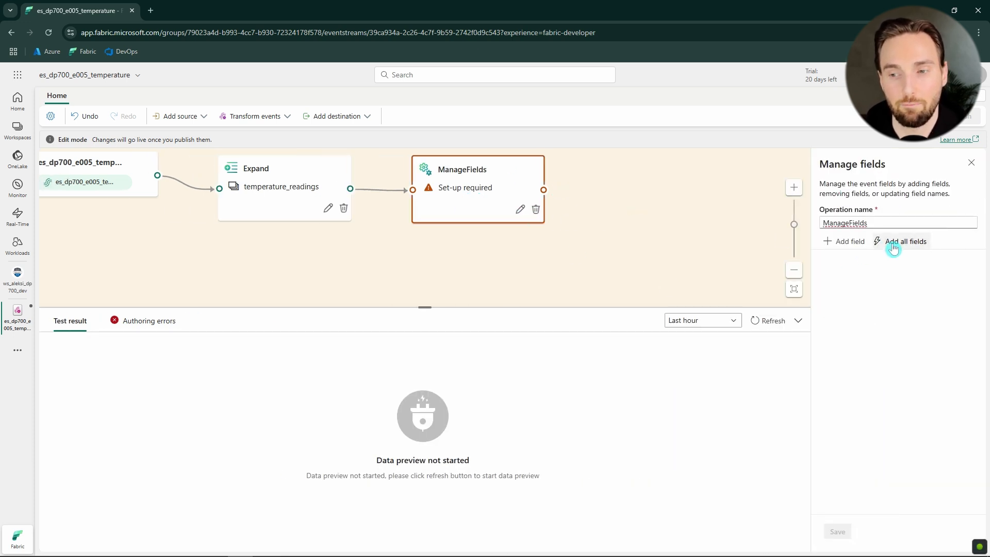
click(850, 243)
click(902, 297)
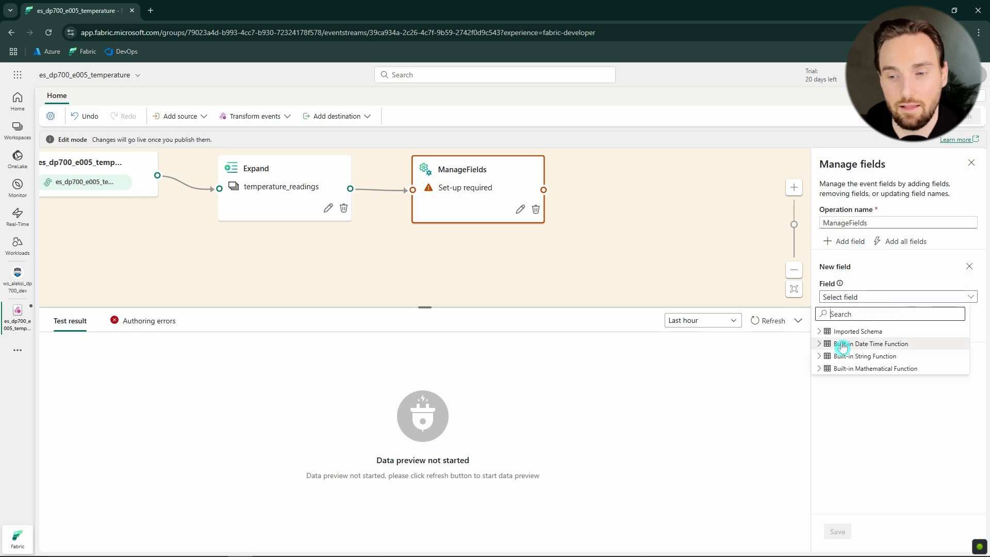
click(819, 333)
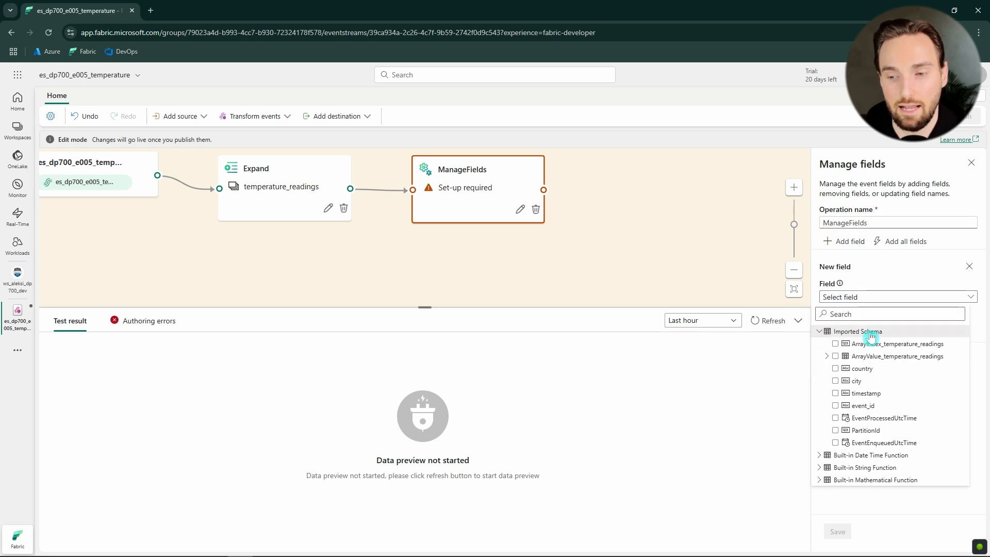
click(827, 357)
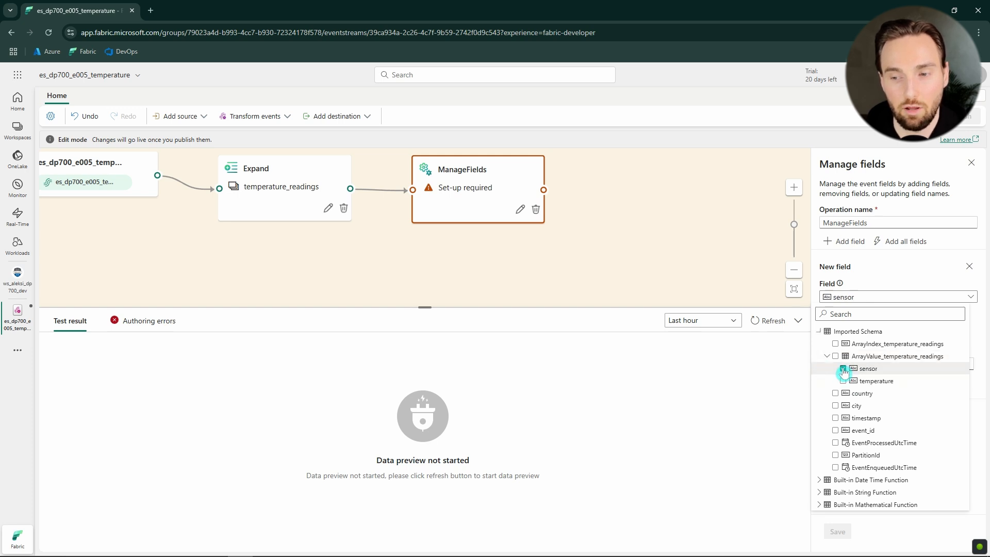
click(835, 419)
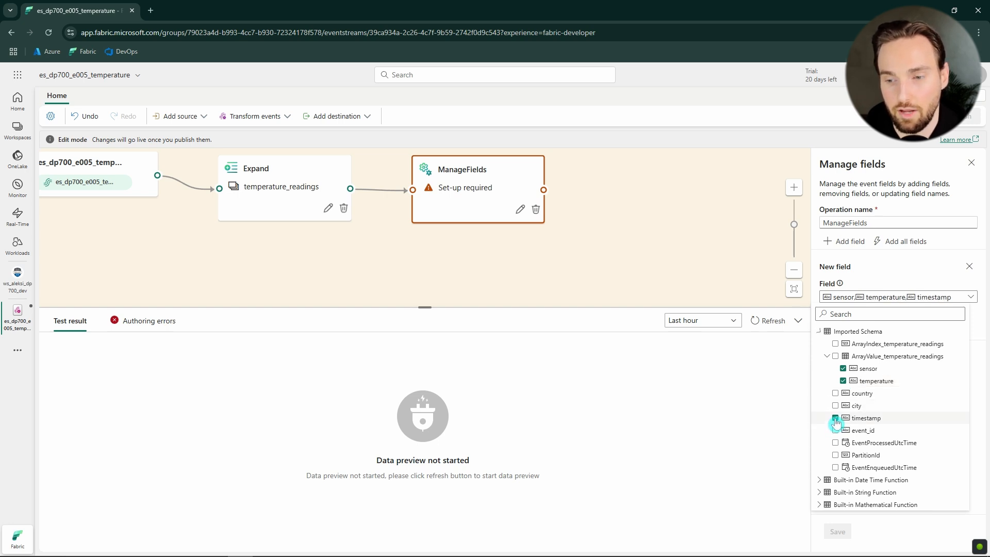
click(835, 431)
click(835, 393)
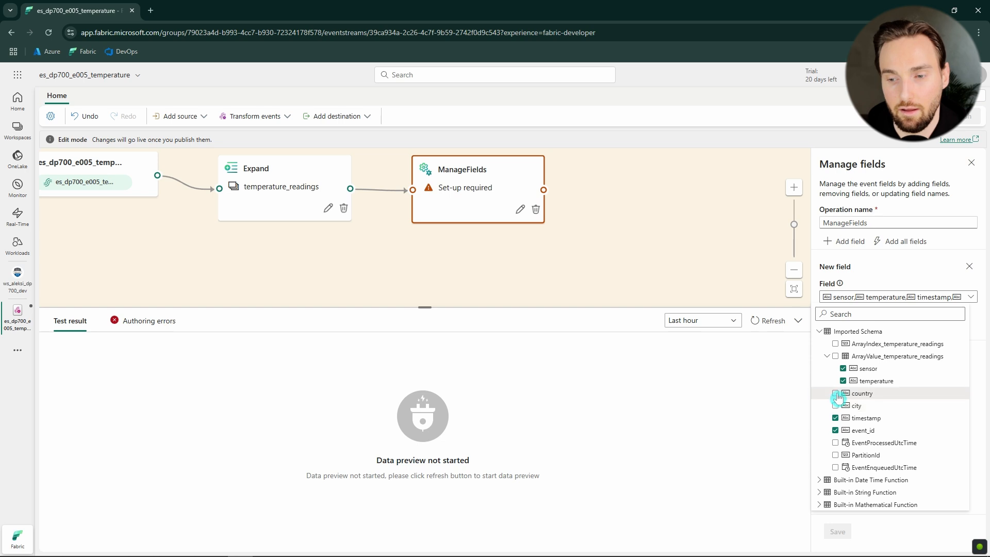
click(835, 405)
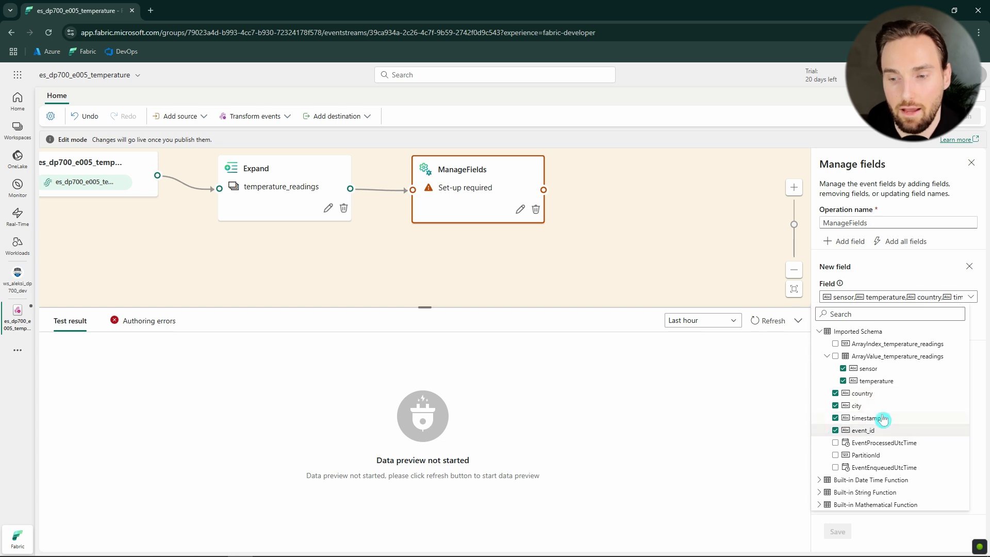
click(909, 281)
click(836, 326)
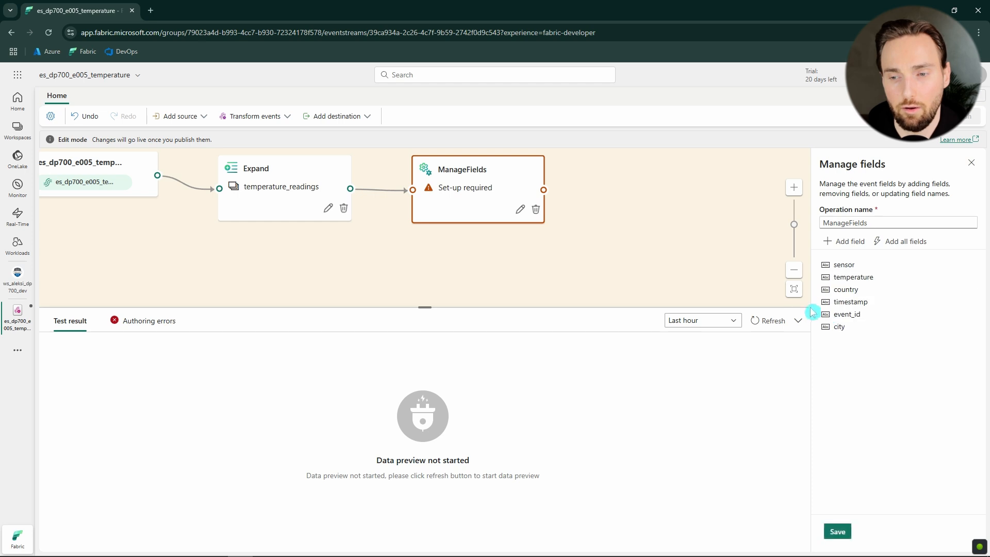
- Enable type conversion for the temperature field in ManageFields and convert it to Double
click(860, 279)
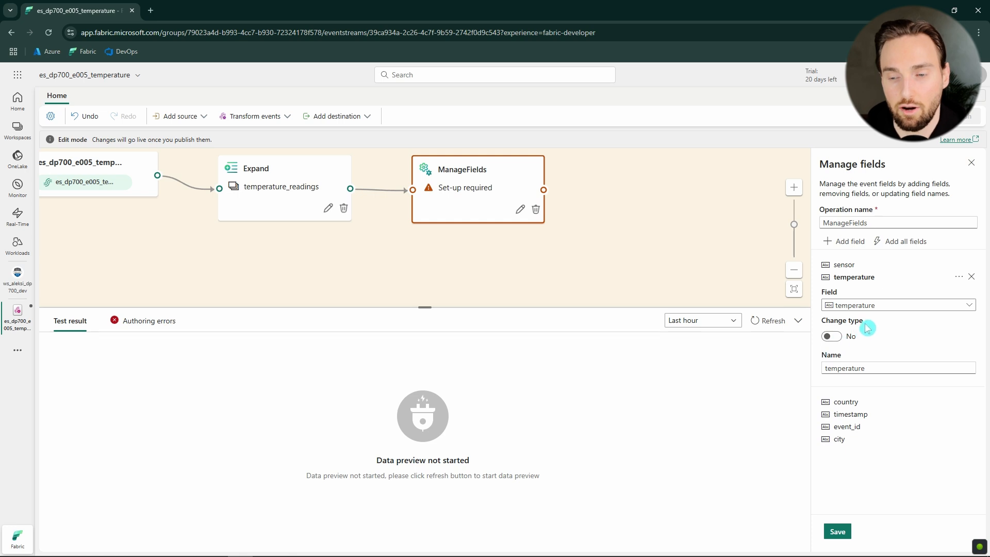
click(840, 337)
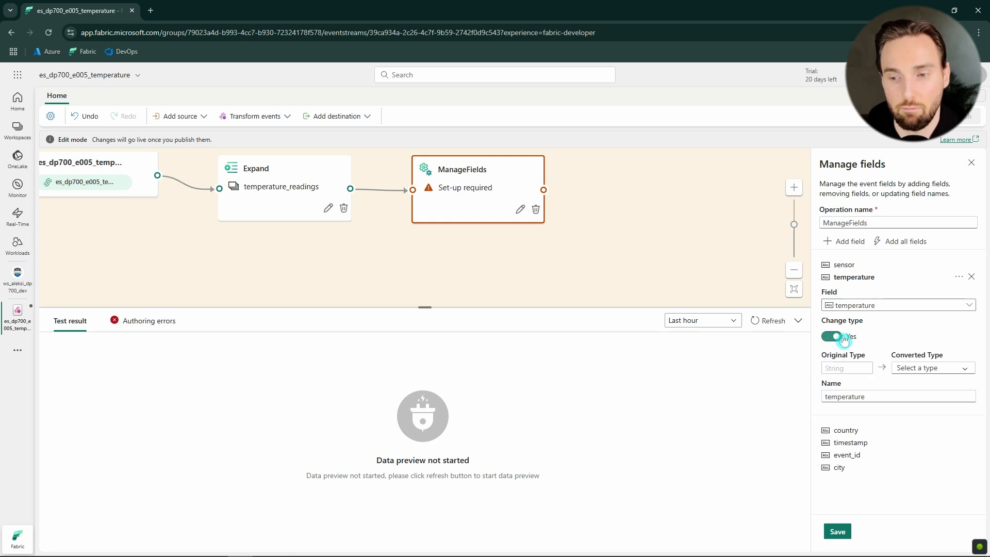
click(935, 370)
click(931, 406)
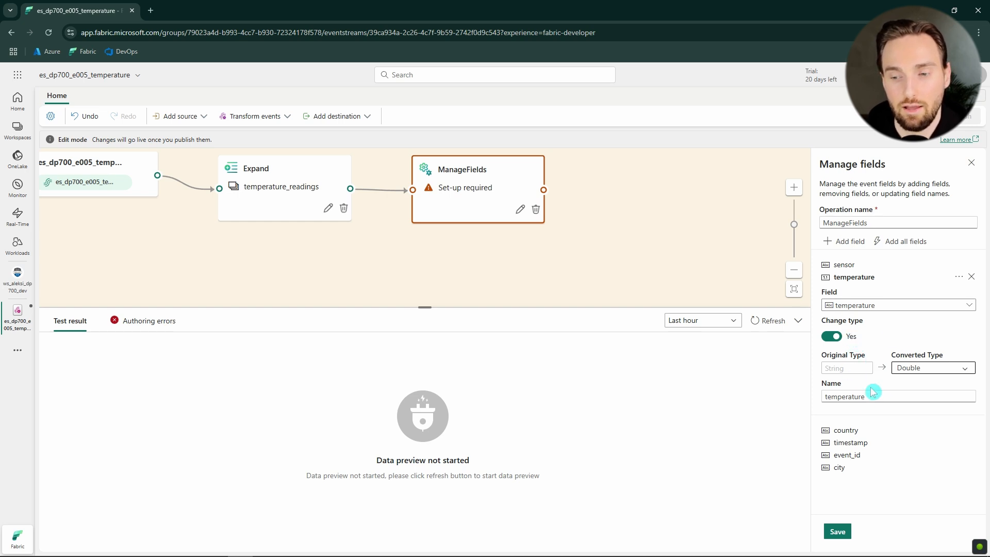
- Expand the country and timestamp fields and convert the timestamp field's type to DateTime
click(851, 431)
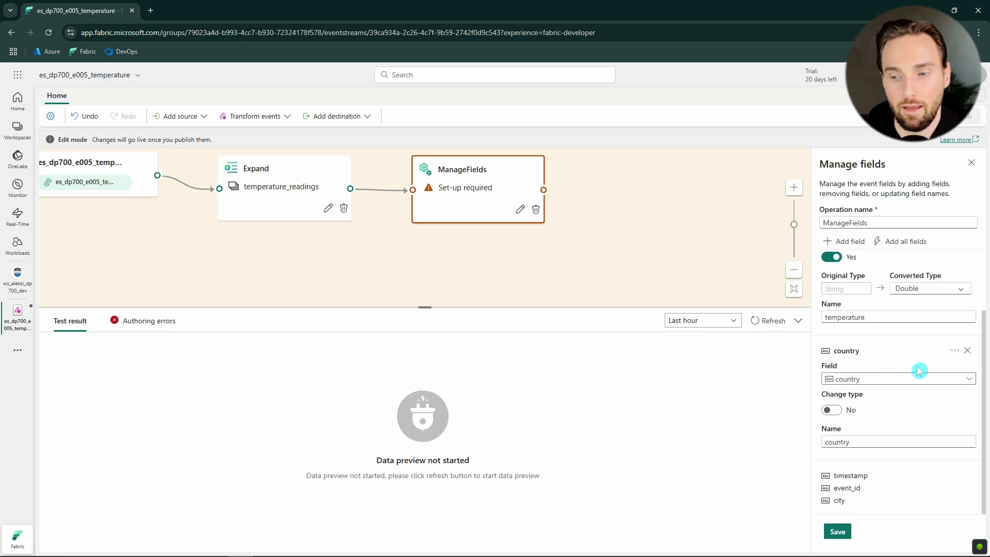
click(844, 473)
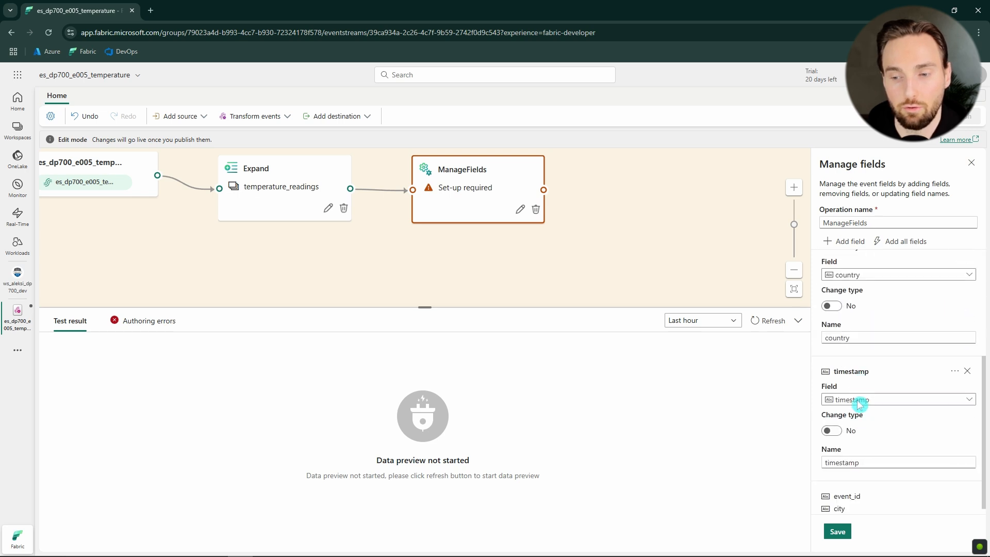
click(832, 423)
click(910, 425)
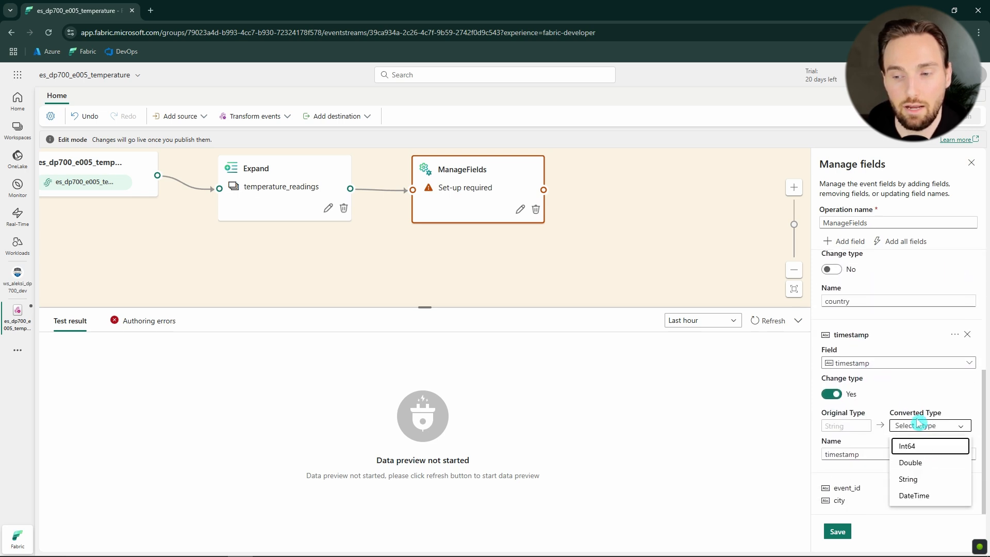
click(912, 496)
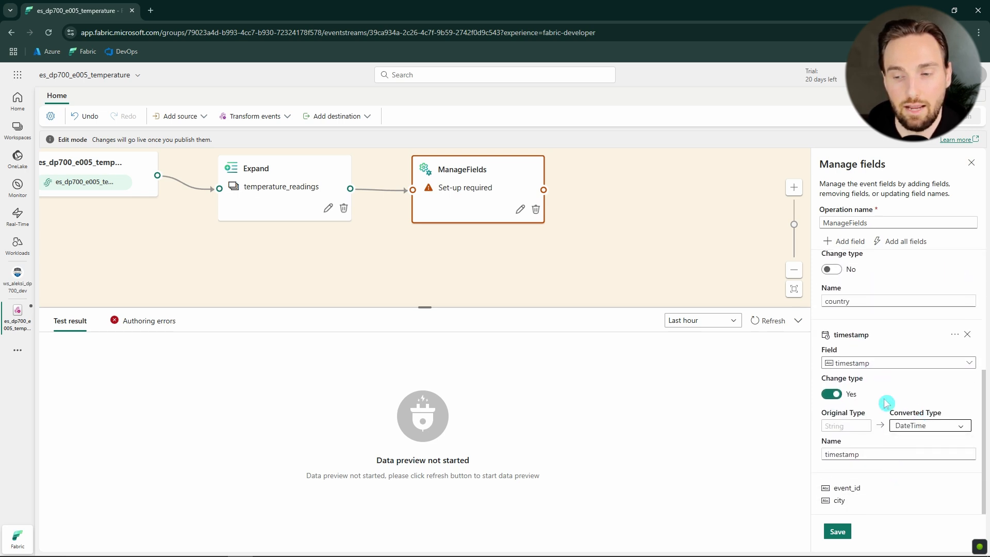
- Expand the event_id and city fields and examine the type conversion options offered for city
click(848, 488)
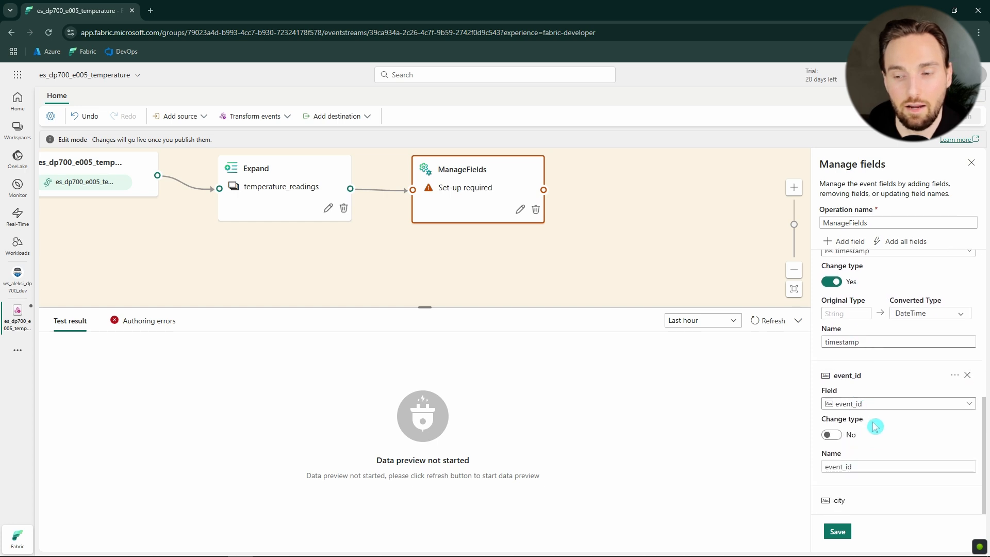
click(839, 499)
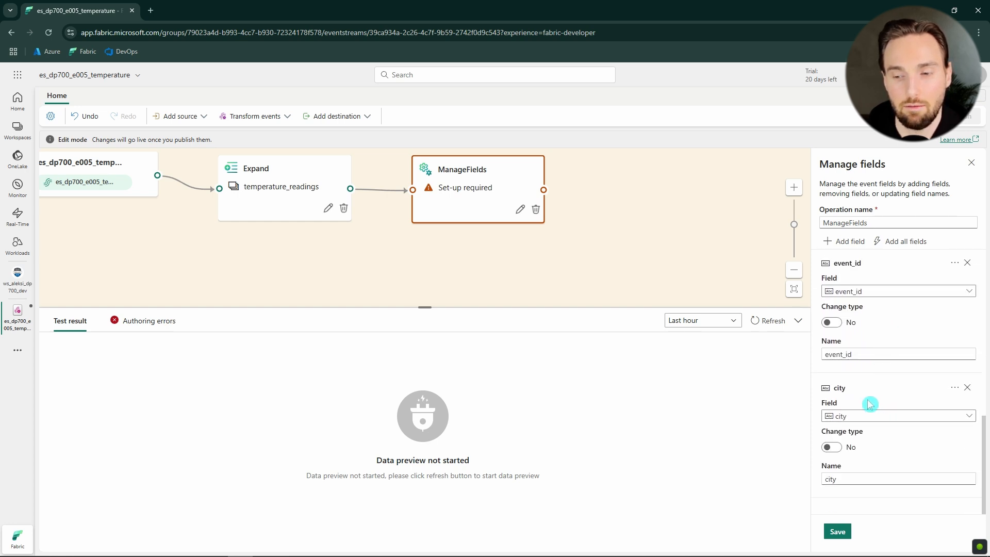
click(832, 449)
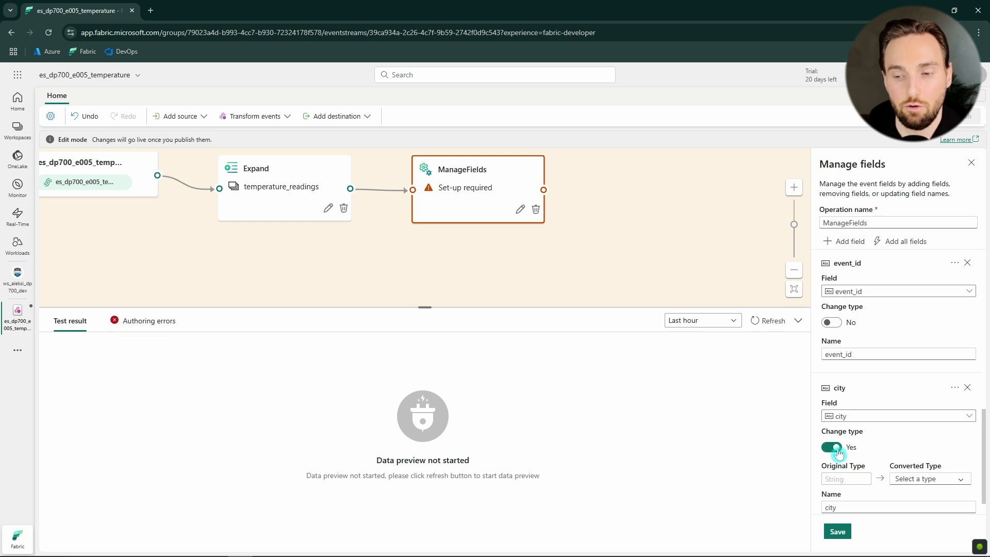
click(922, 479)
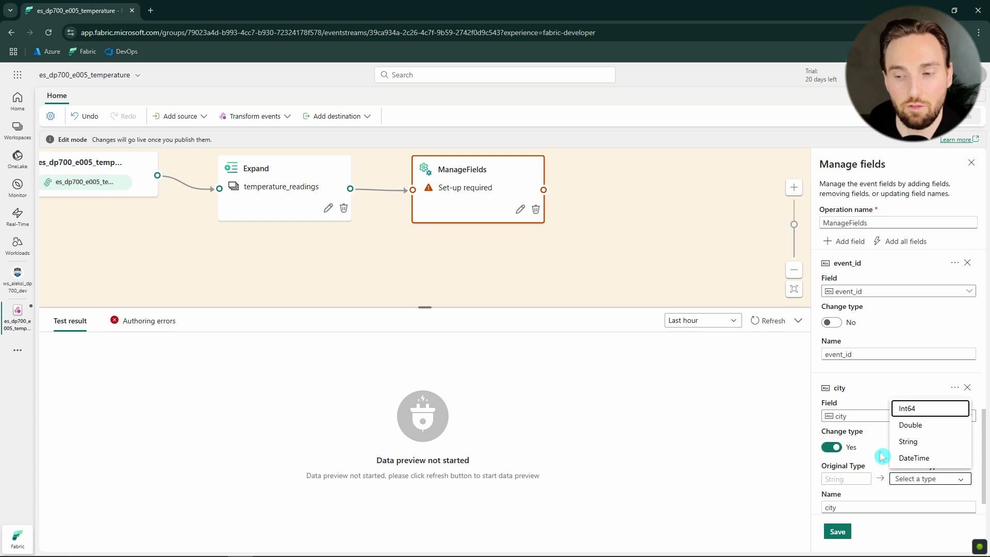
click(861, 474)
- Browse the built-in string functions for the city field and apply Upper(string) to it
click(875, 423)
scroll(868, 468, down, 3)
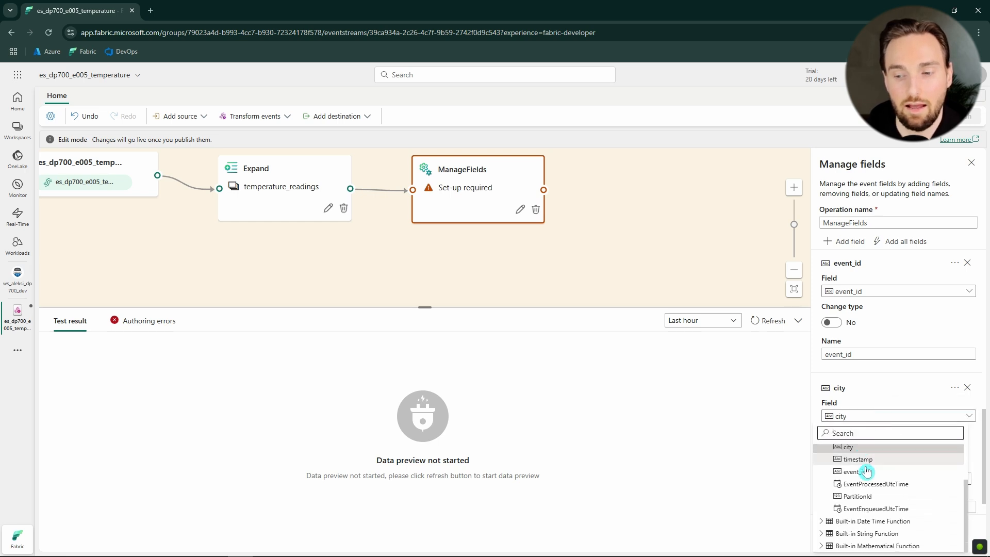
click(821, 534)
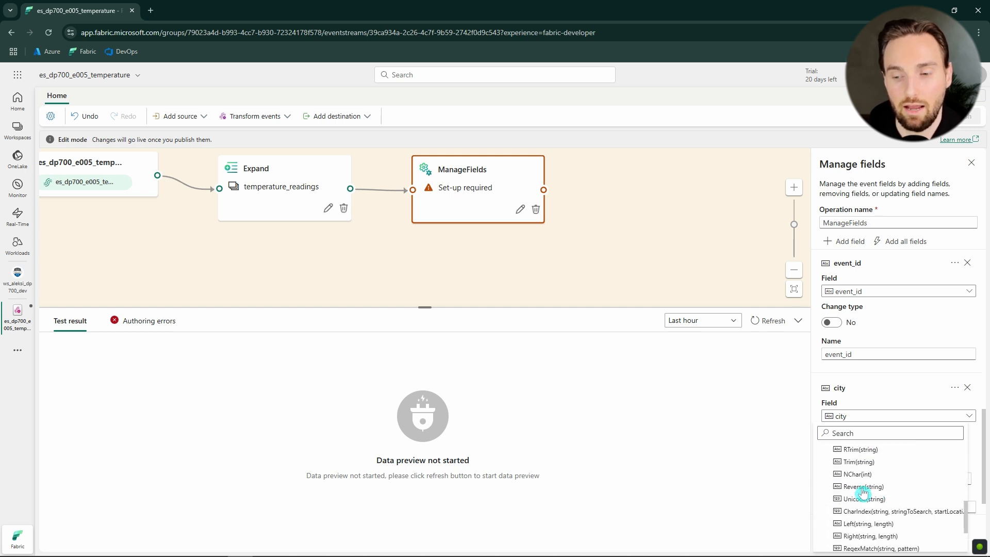
scroll(877, 495, down, 3)
scroll(878, 492, up, 3)
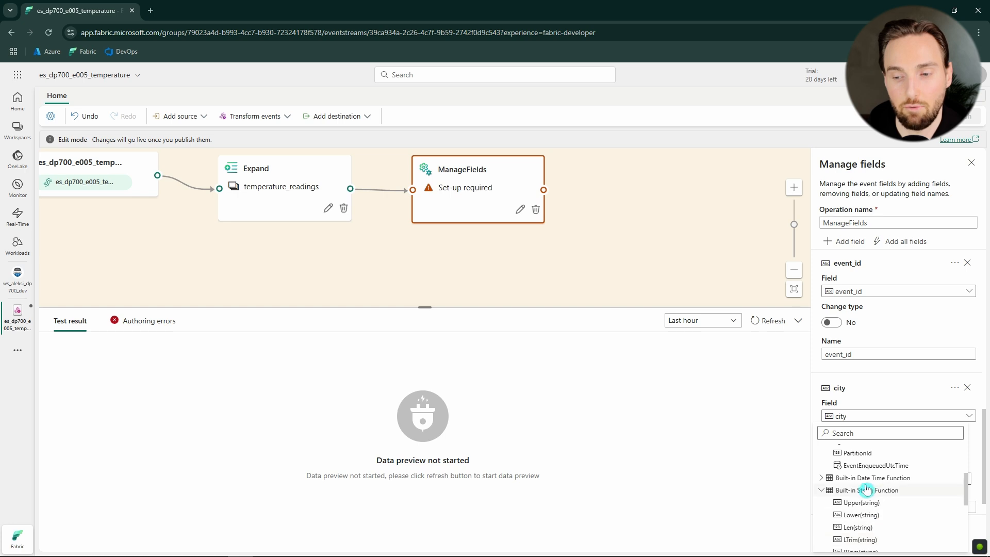
scroll(873, 505, down, 3)
scroll(882, 498, down, 3)
scroll(871, 489, up, 3)
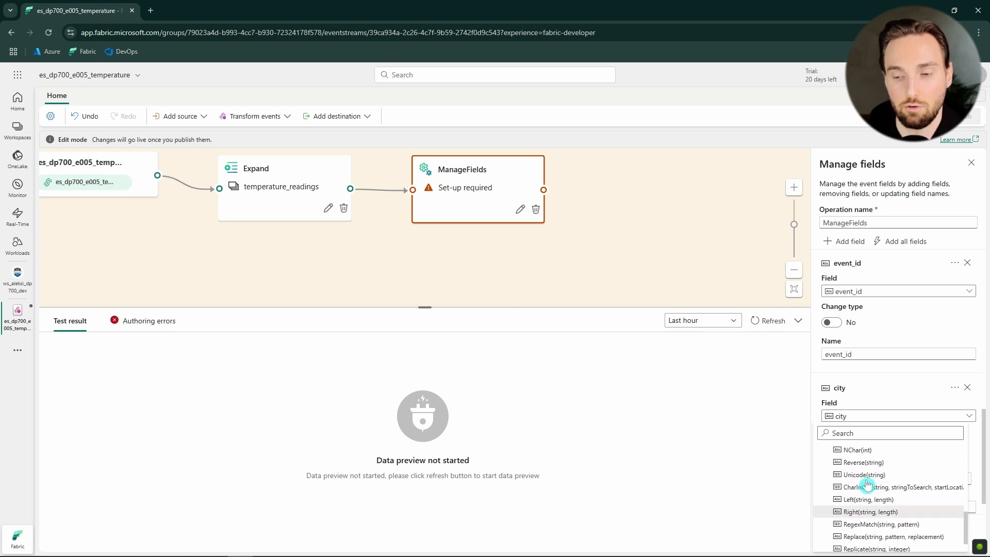
scroll(866, 489, up, 2)
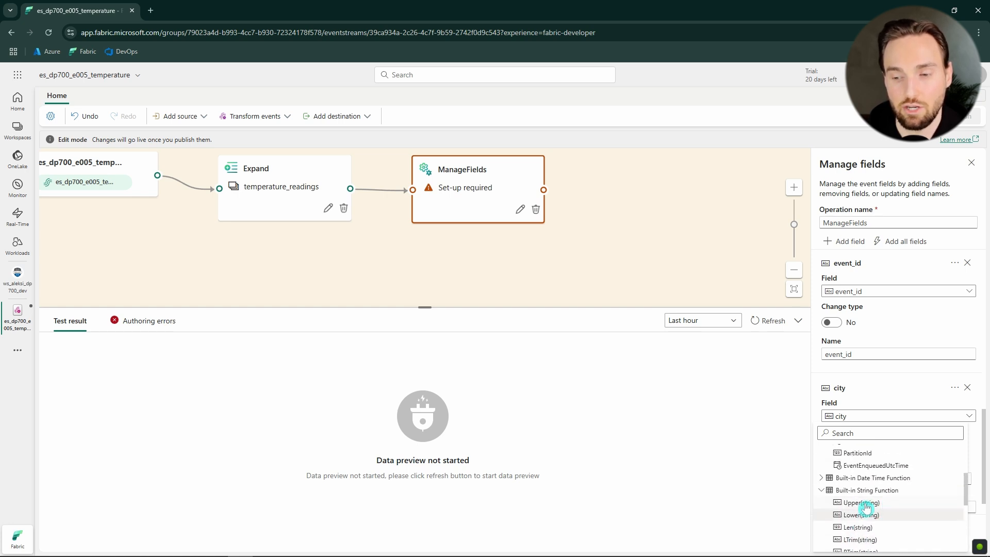
click(861, 503)
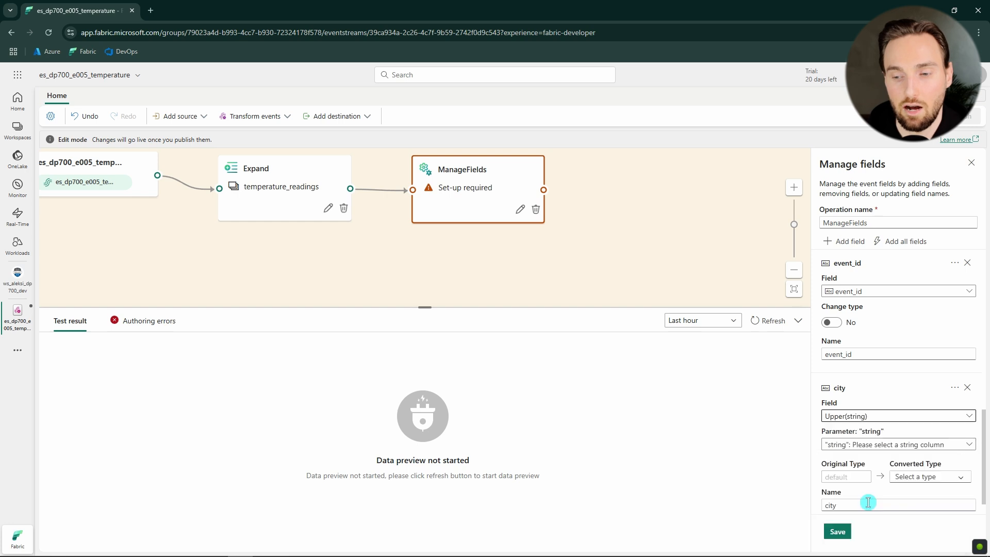
- Use the city column as the Upper function's string parameter and set the converted type to String
click(875, 444)
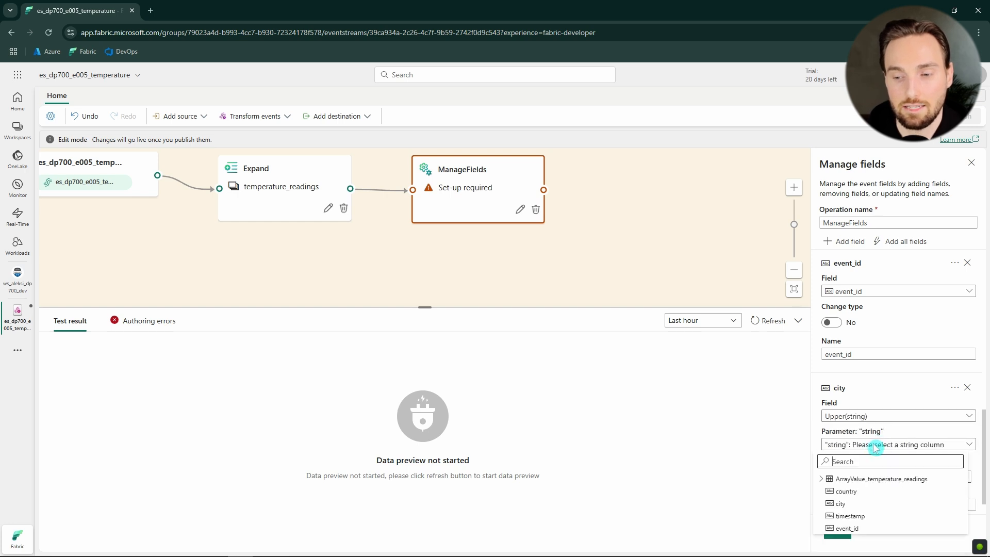
click(847, 504)
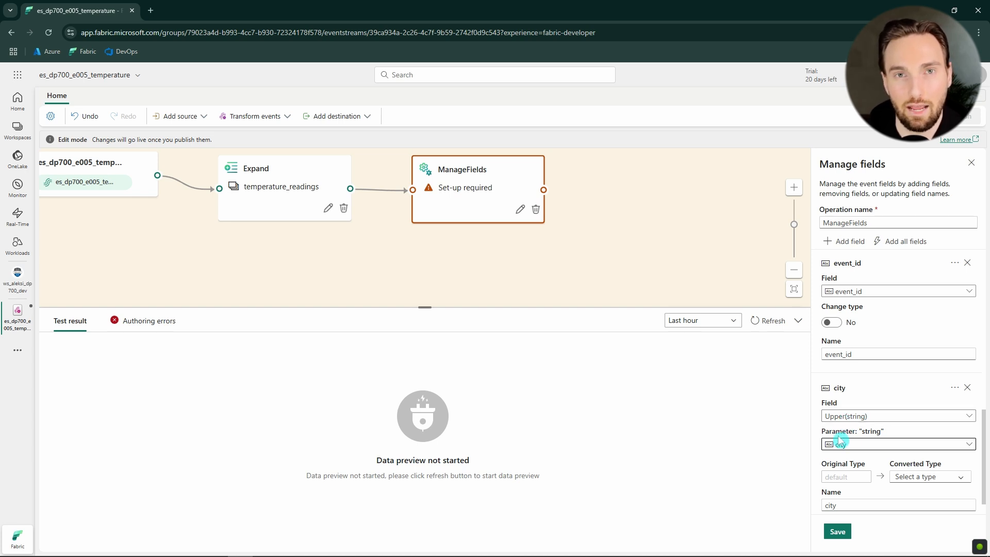
click(947, 477)
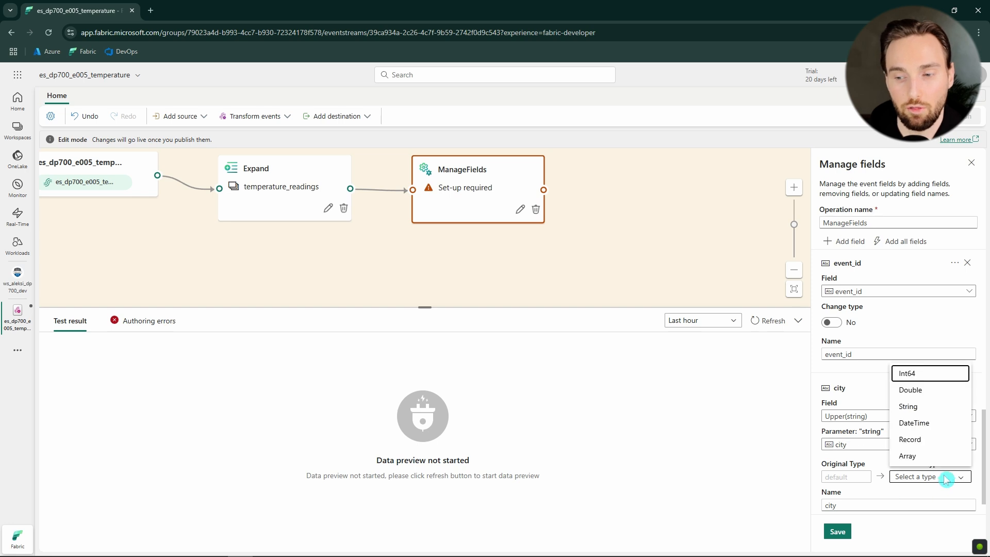
click(919, 411)
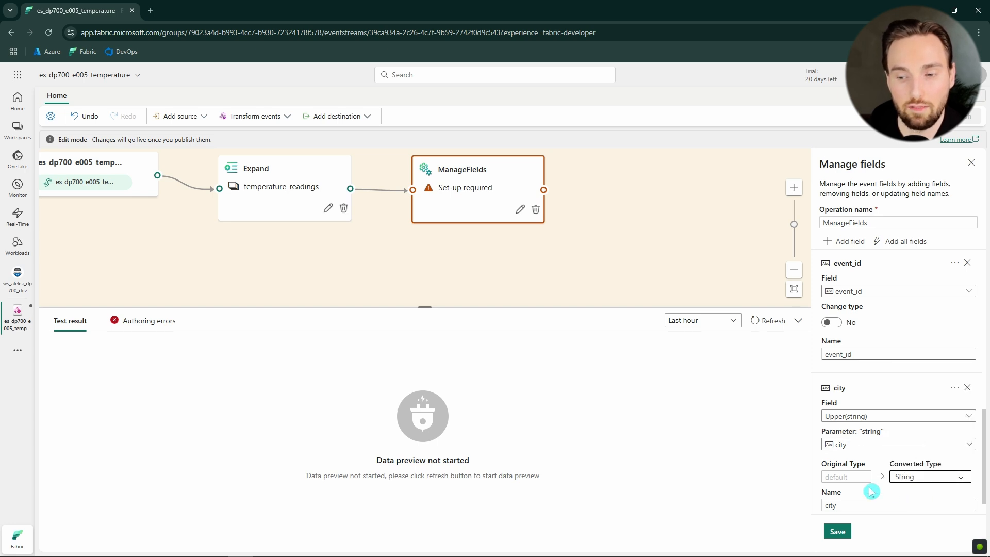
- Review the configured fields, save the ManageFields operation and refresh its test result
scroll(854, 516, down, 1)
click(837, 477)
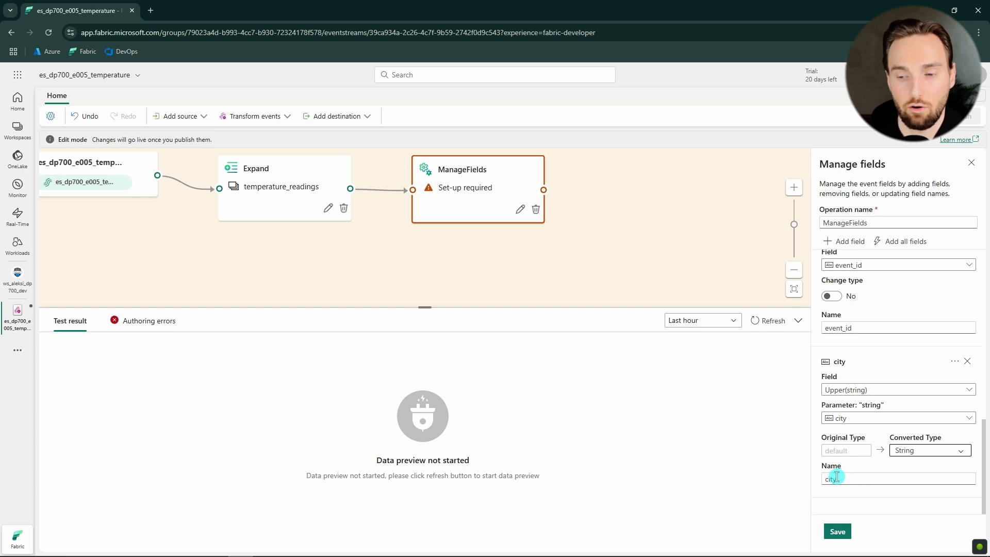
scroll(846, 402, up, 5)
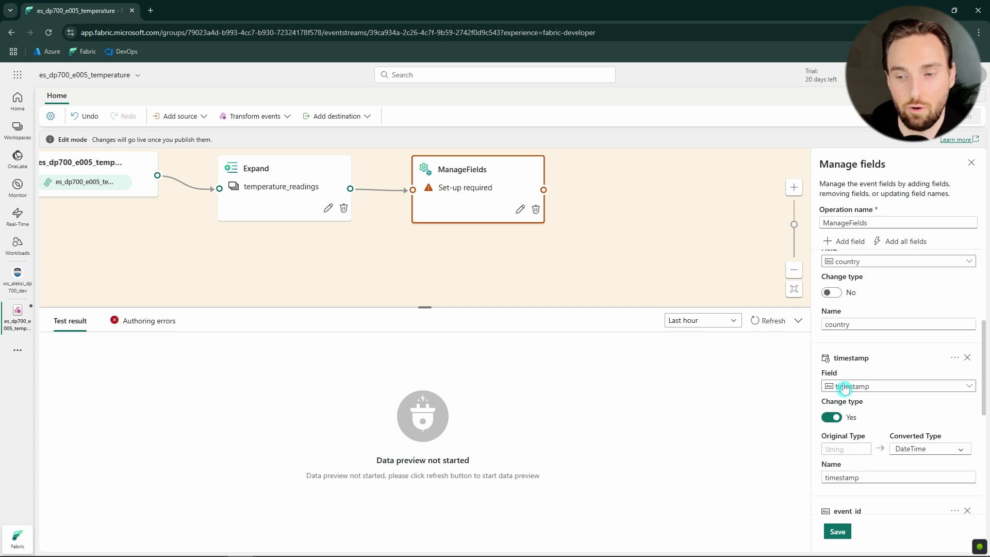
scroll(857, 389, down, 5)
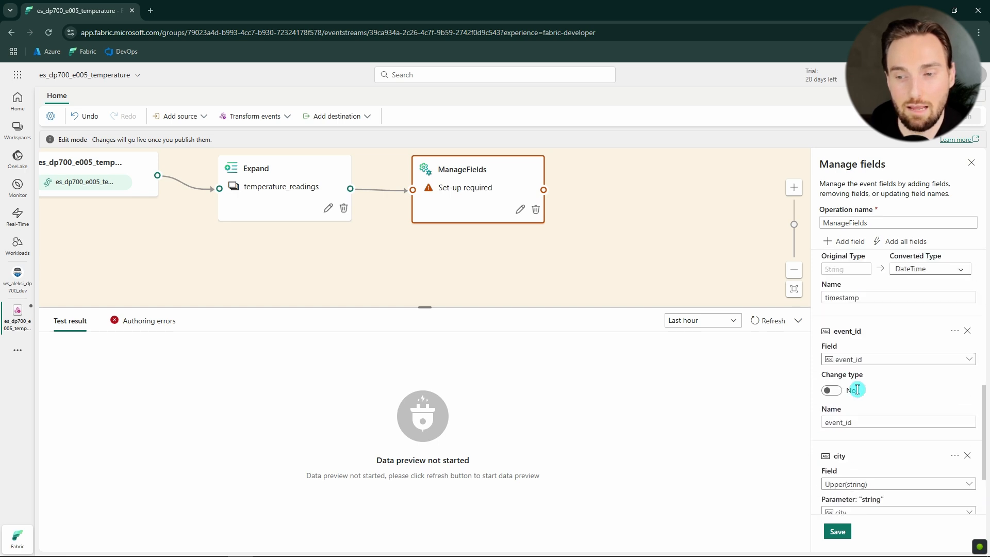
click(842, 534)
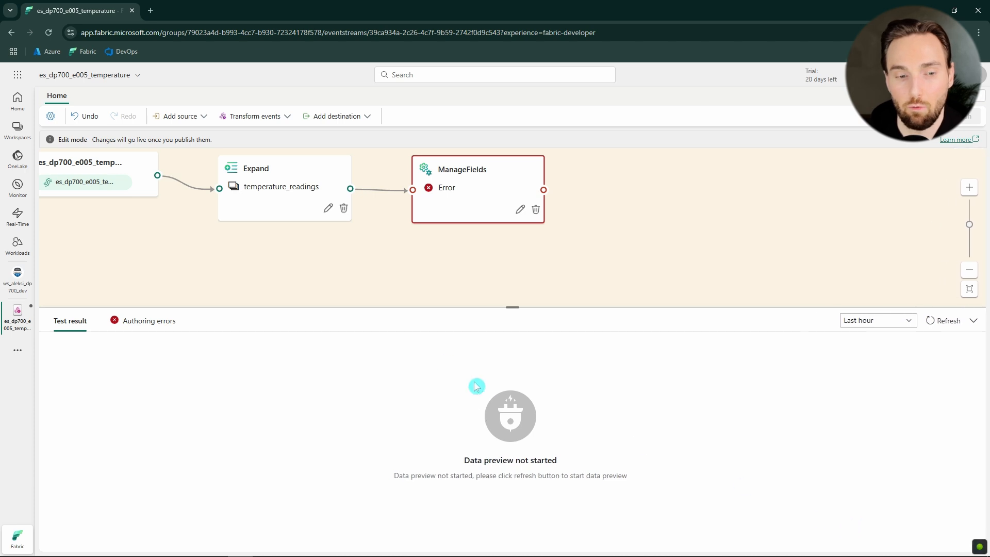
click(944, 321)
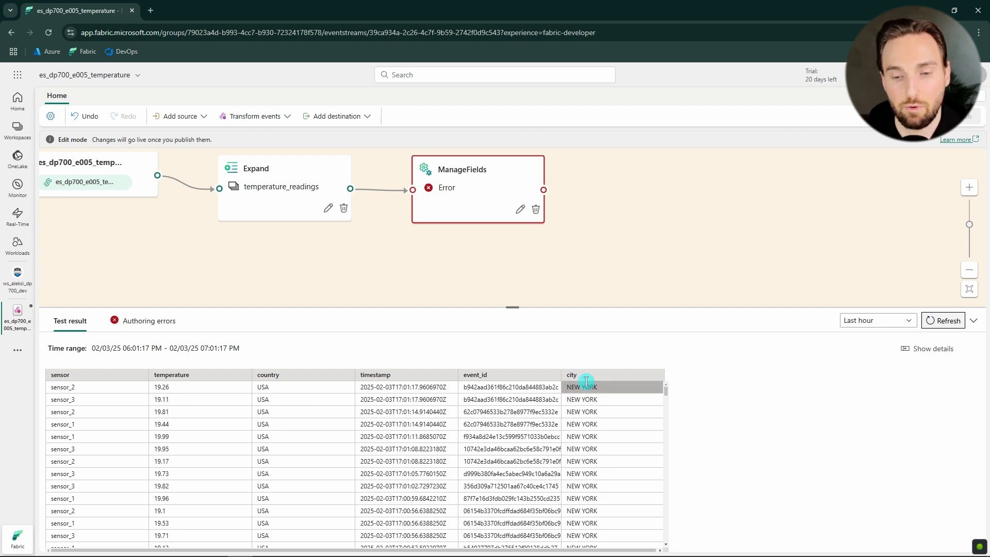
- Append a Group by operation after the ManageFields node and open its settings
drag(592, 248, 527, 260)
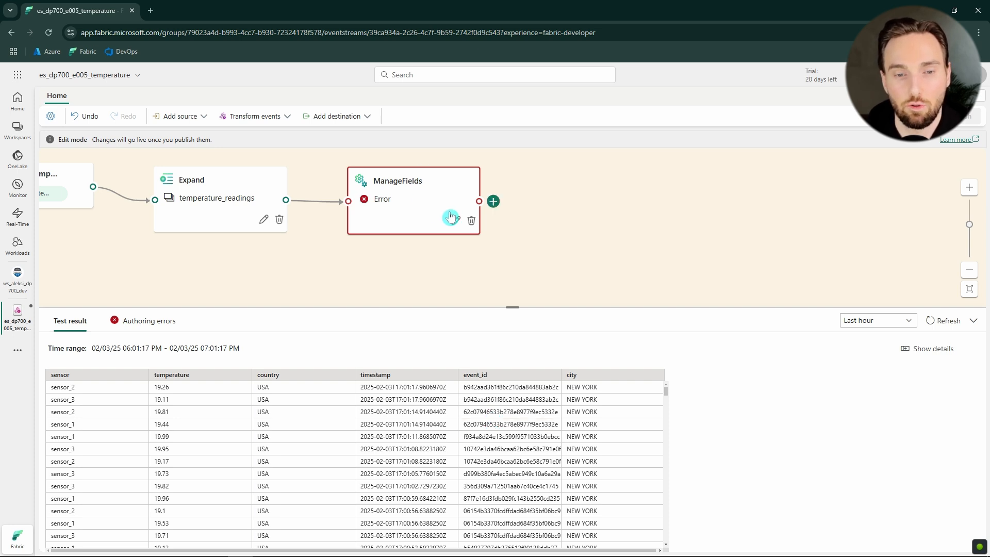
click(494, 202)
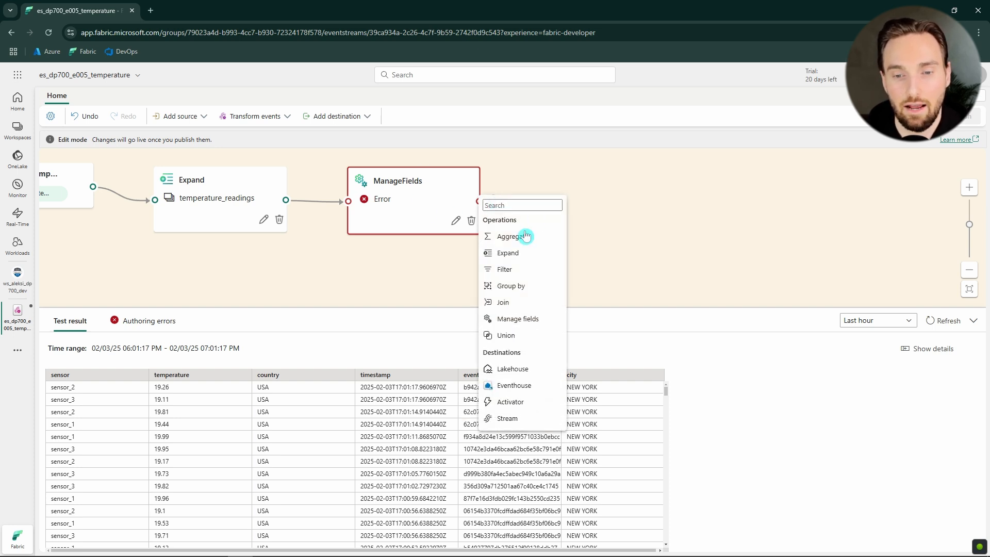
click(530, 287)
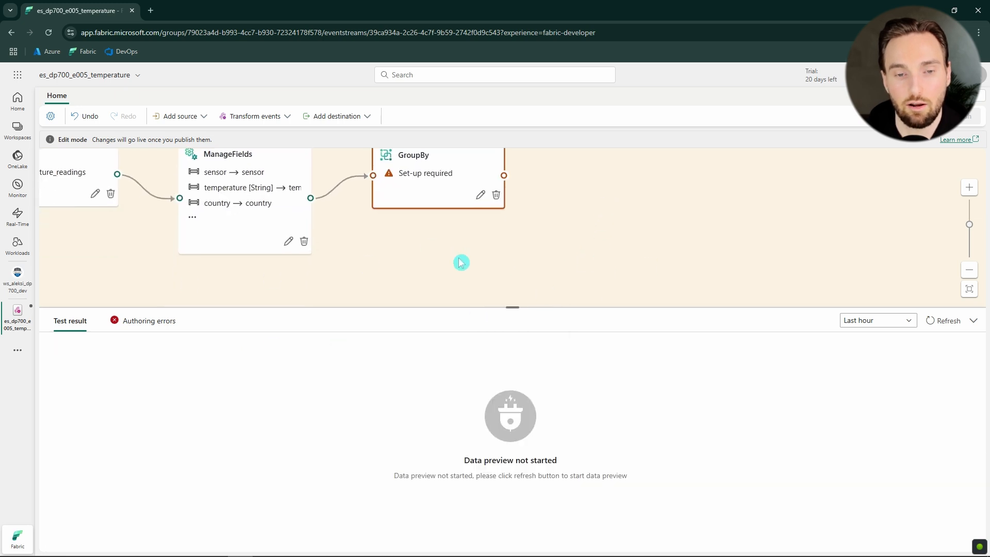
click(483, 226)
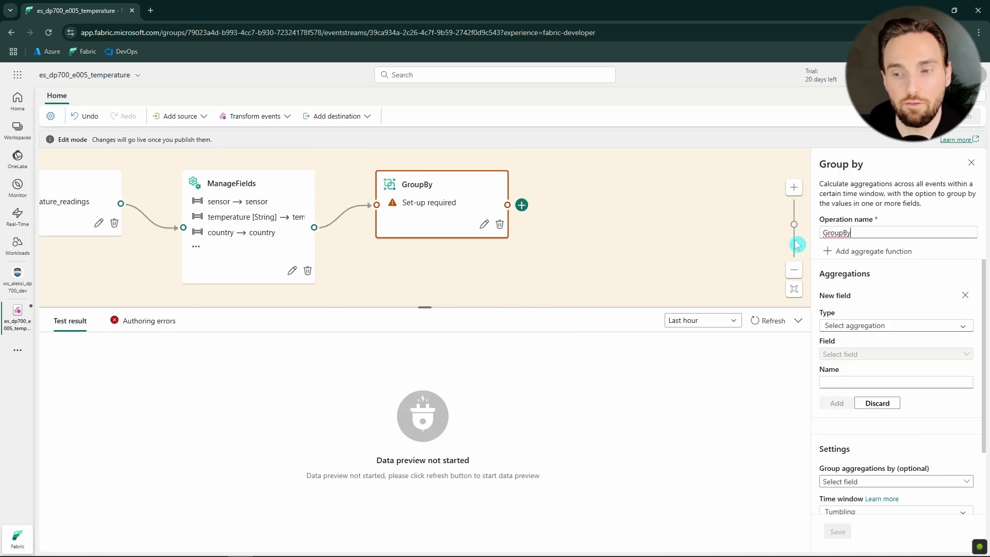
- Define the new GroupBy aggregation as the Average of the temperature field
click(918, 327)
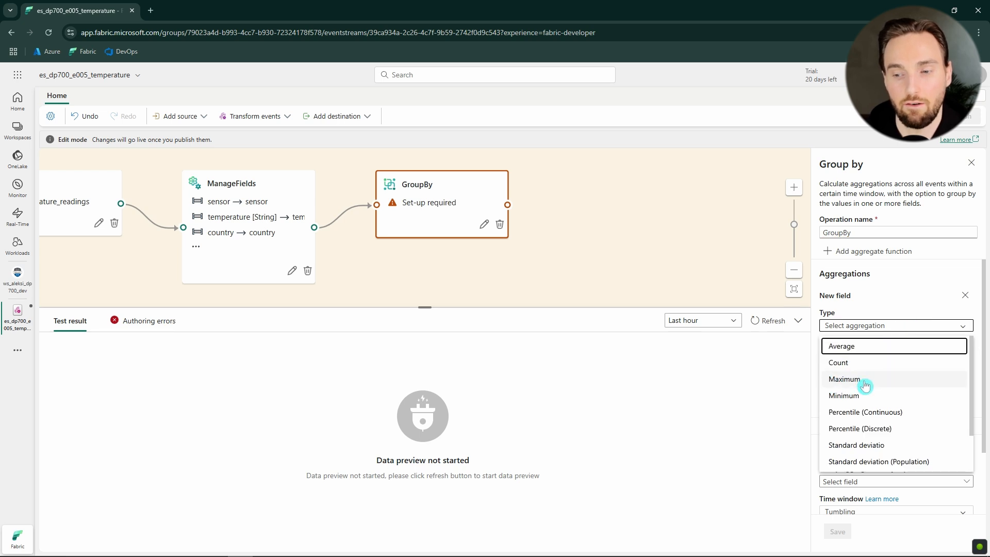
click(860, 347)
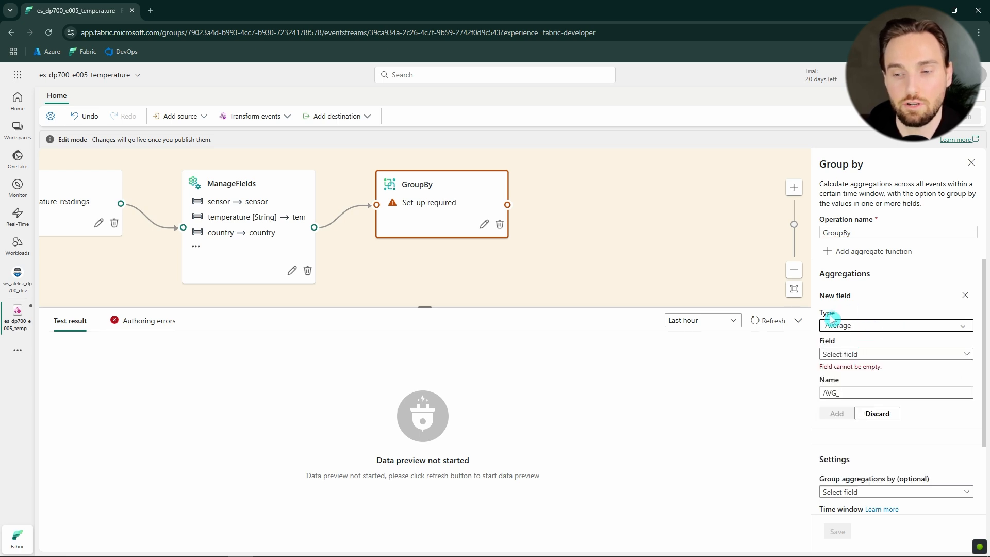
scroll(876, 356, down, 1)
click(876, 304)
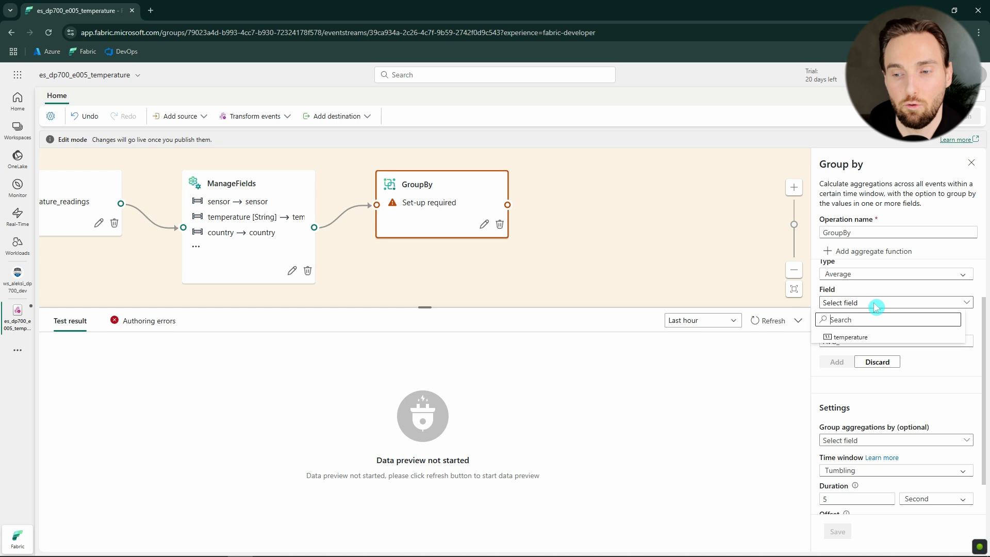
click(855, 337)
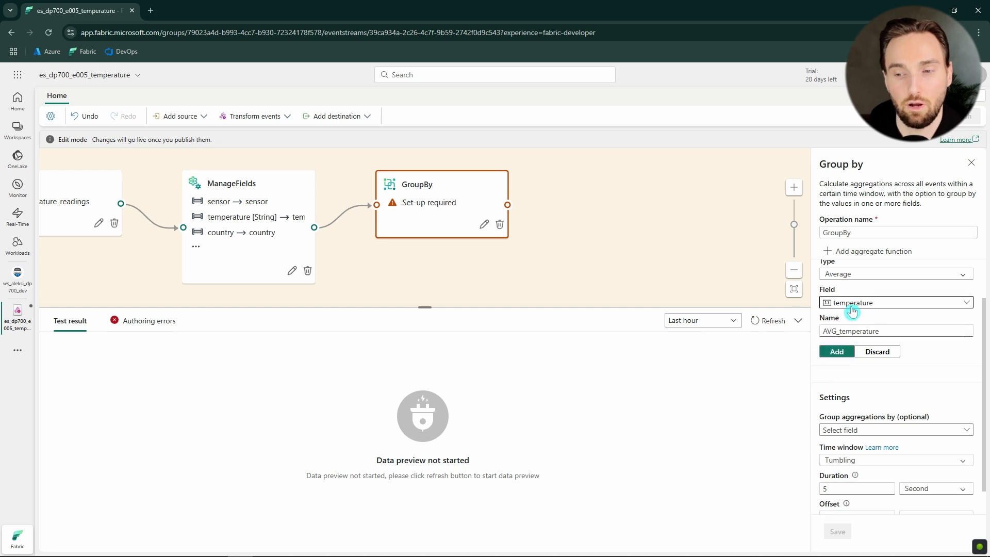
- Name the average aggregate avg_temperature and add it to the Group by operation
drag(835, 331, 824, 330)
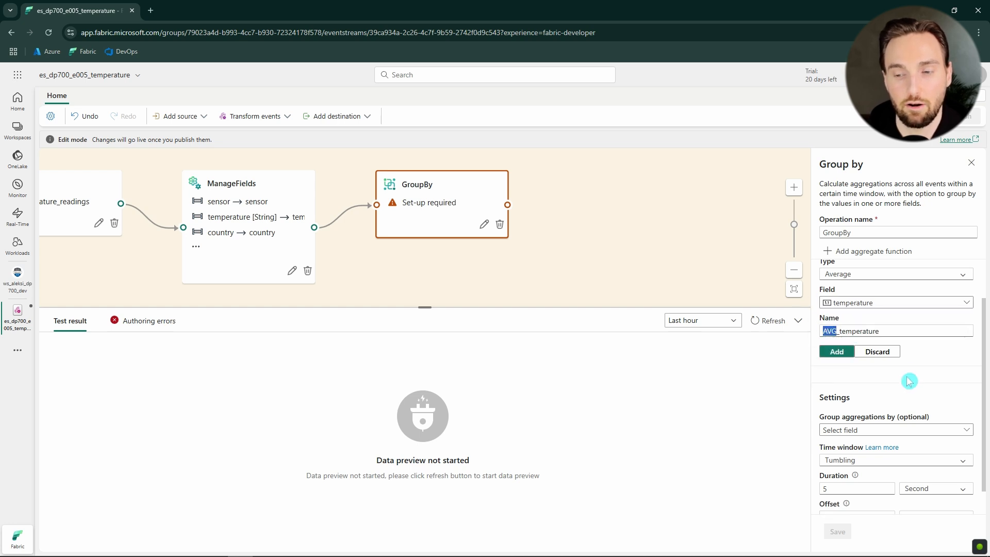
text(av)
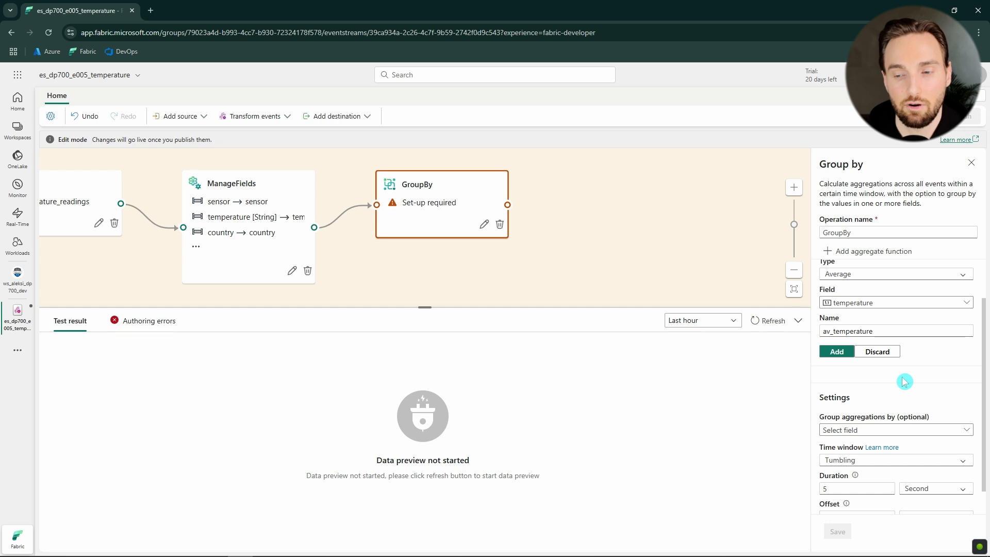
text(g)
drag(890, 331, 821, 328)
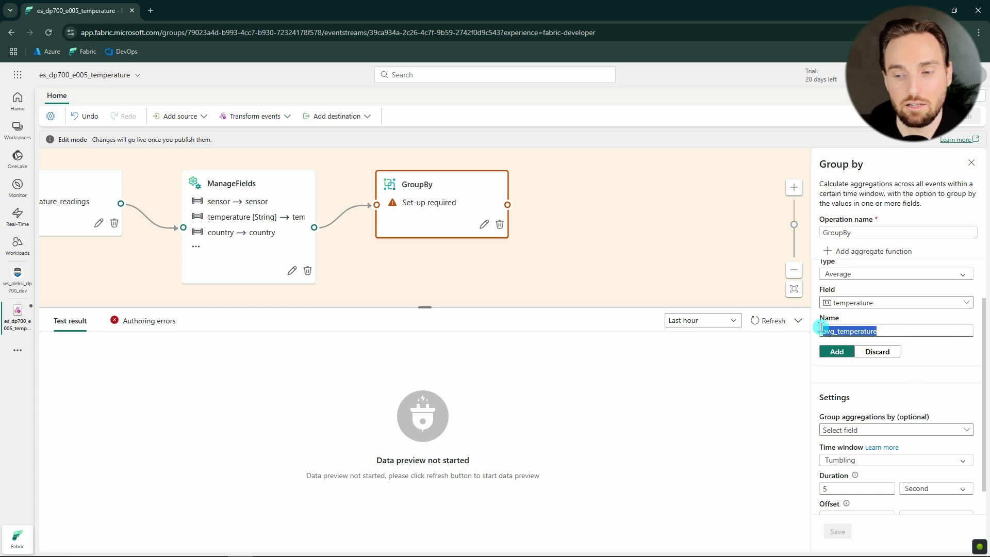
click(951, 358)
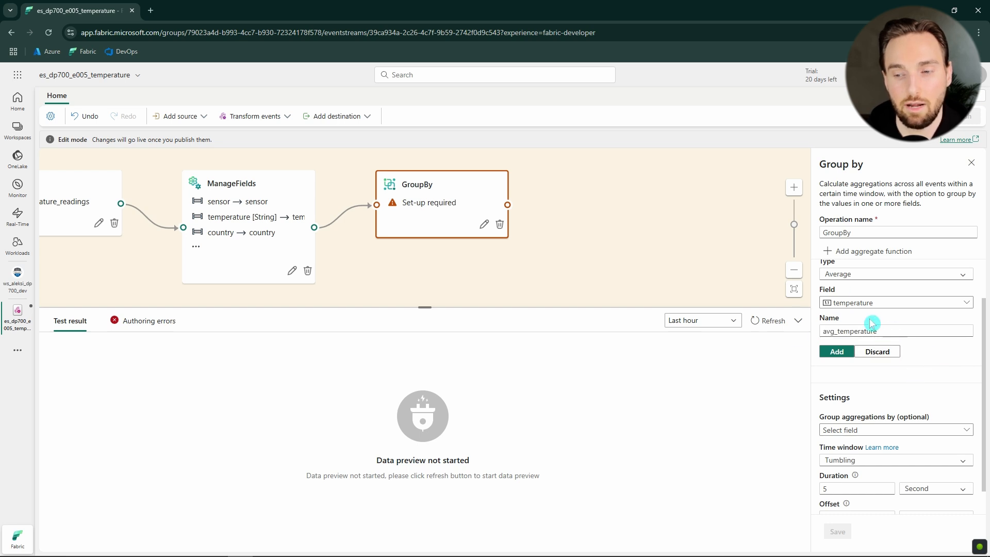
scroll(868, 325, up, 1)
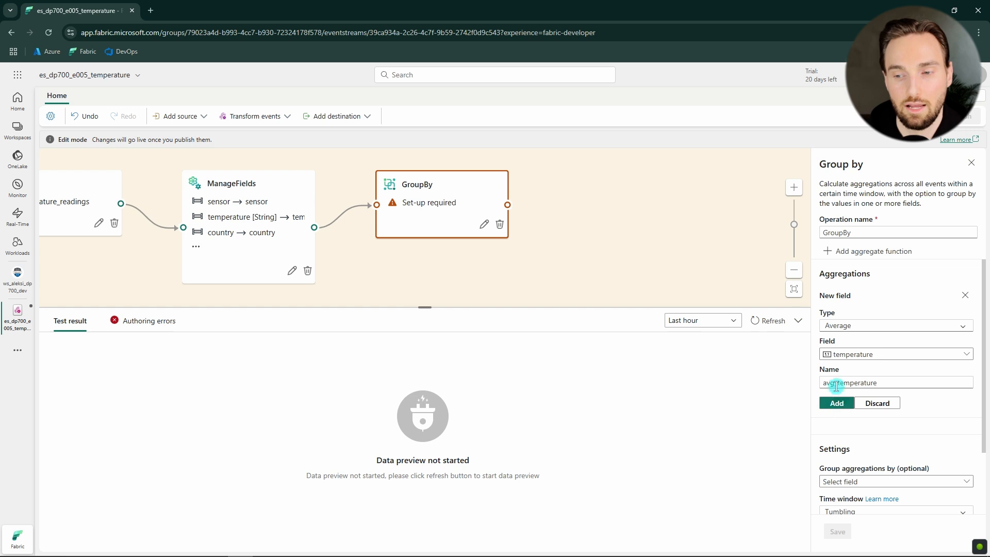
click(837, 403)
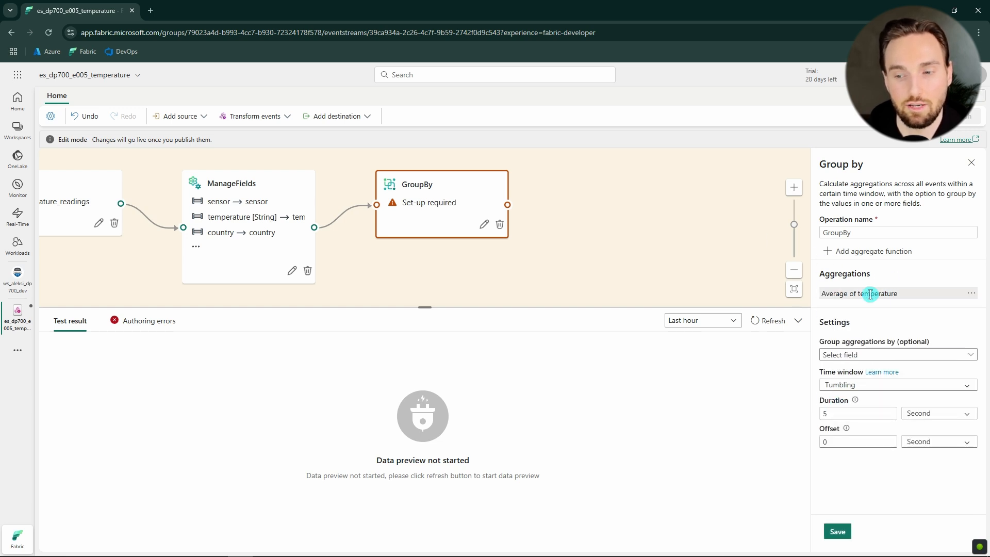
- Group the aggregations by event_id and set the time window to Snapshot
click(914, 360)
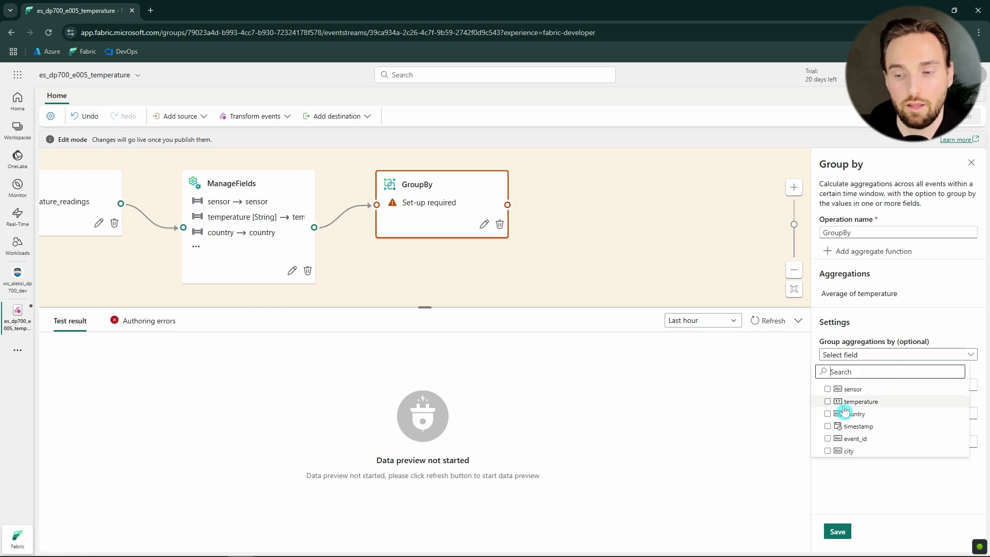
click(828, 439)
click(926, 334)
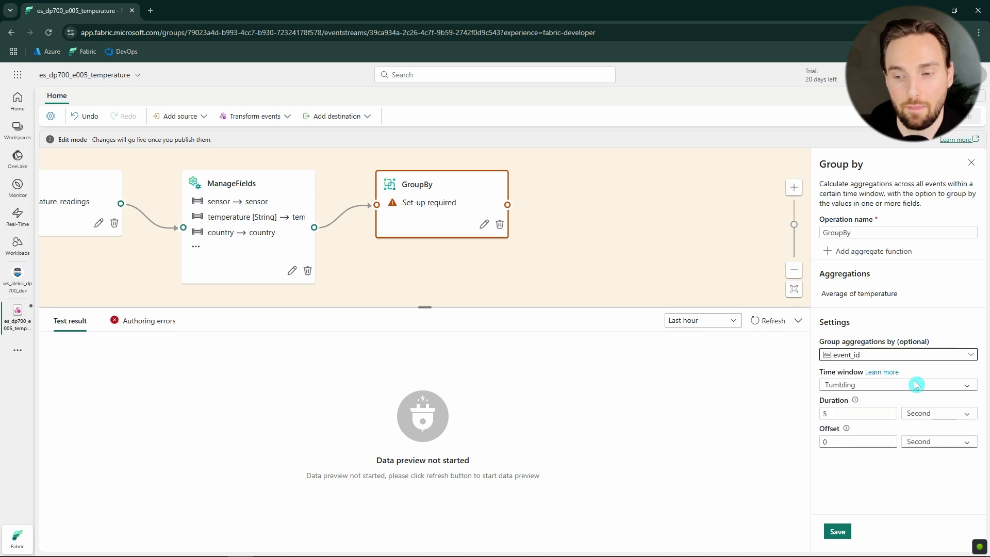
click(877, 385)
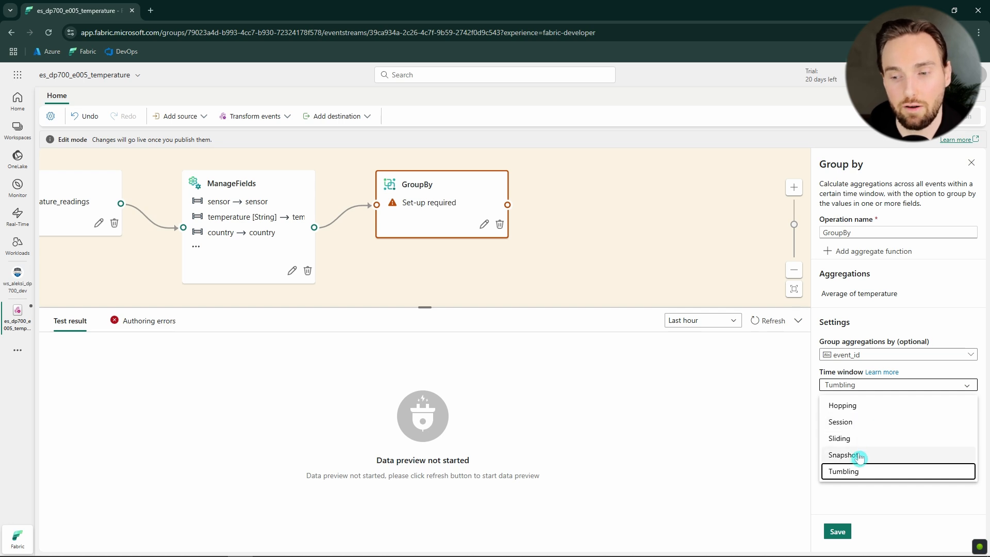
click(860, 454)
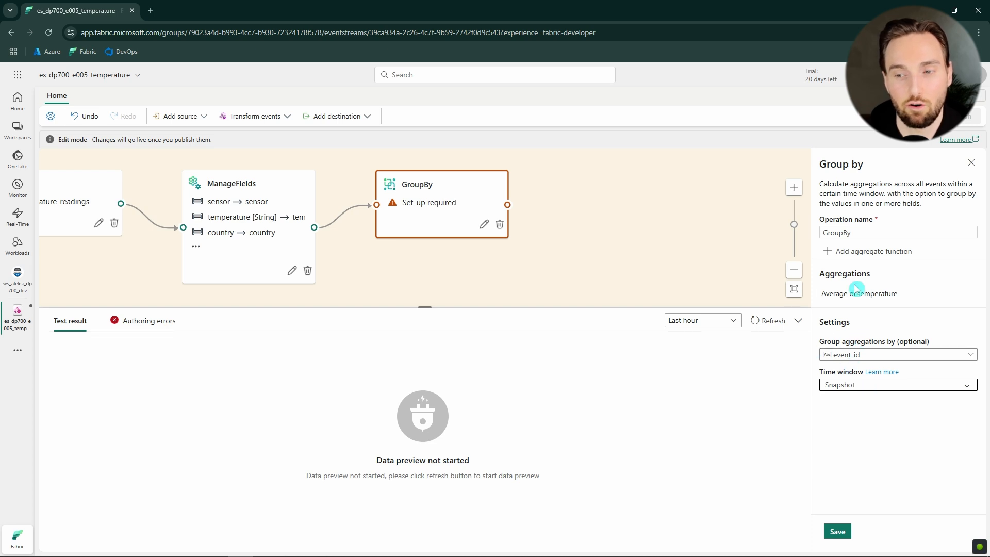
click(914, 388)
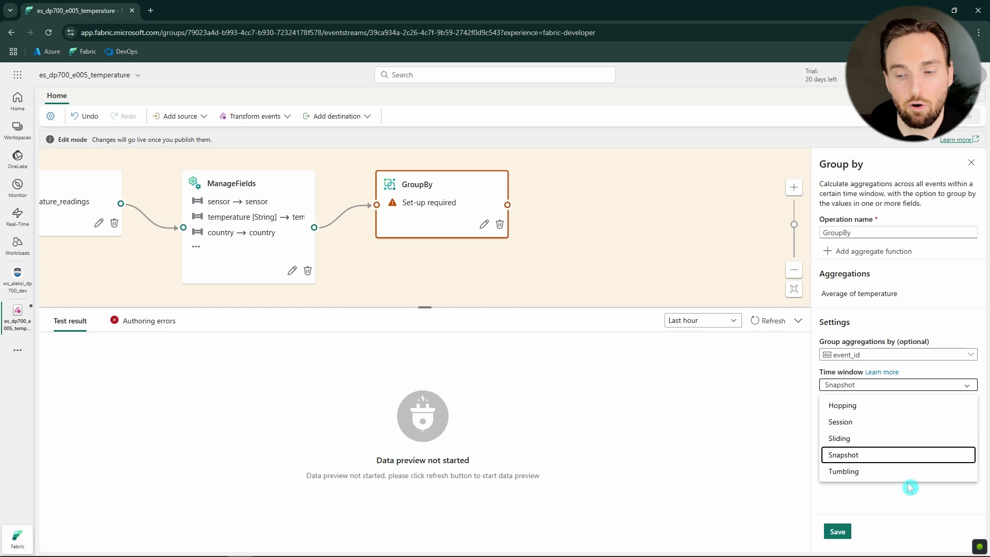
click(894, 504)
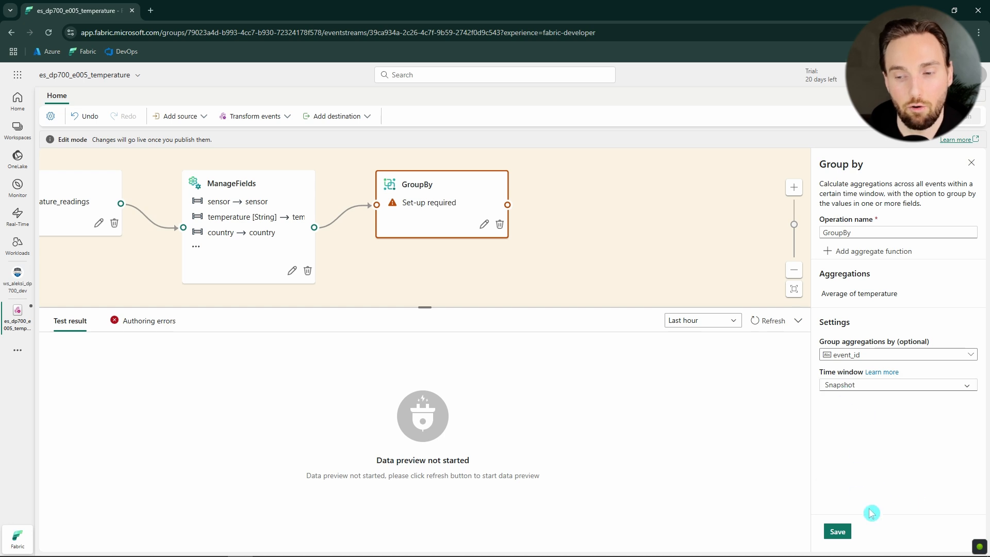
- Save the GroupBy operation, refresh its test result and widen the event_id column to examine the averages per event
click(839, 533)
click(945, 323)
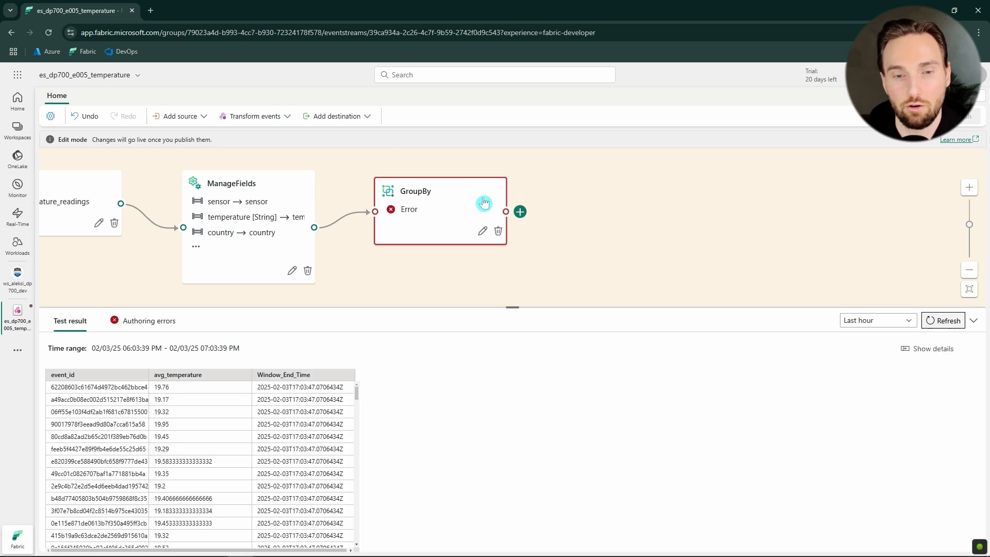
drag(435, 212, 424, 259)
drag(602, 265, 596, 196)
drag(424, 195, 455, 215)
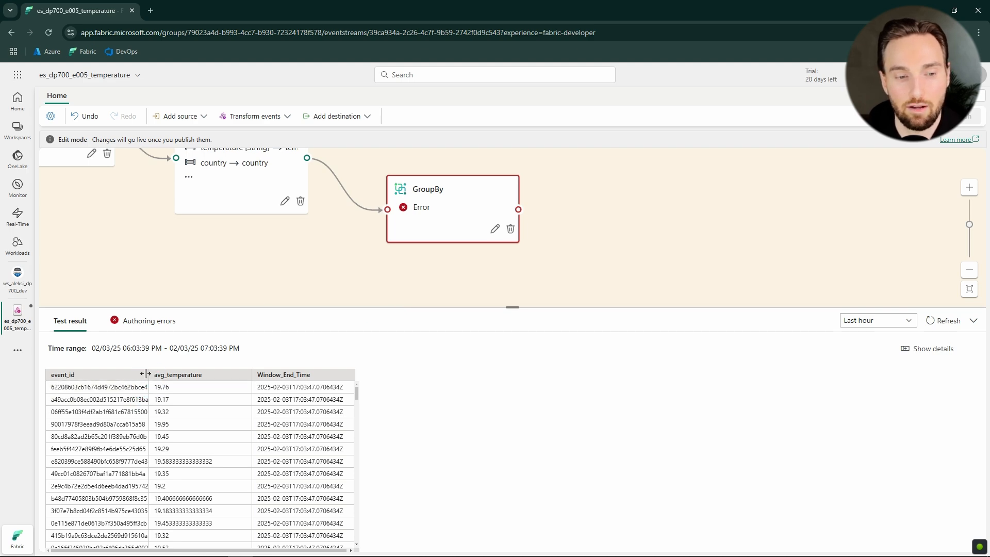
drag(145, 374, 303, 376)
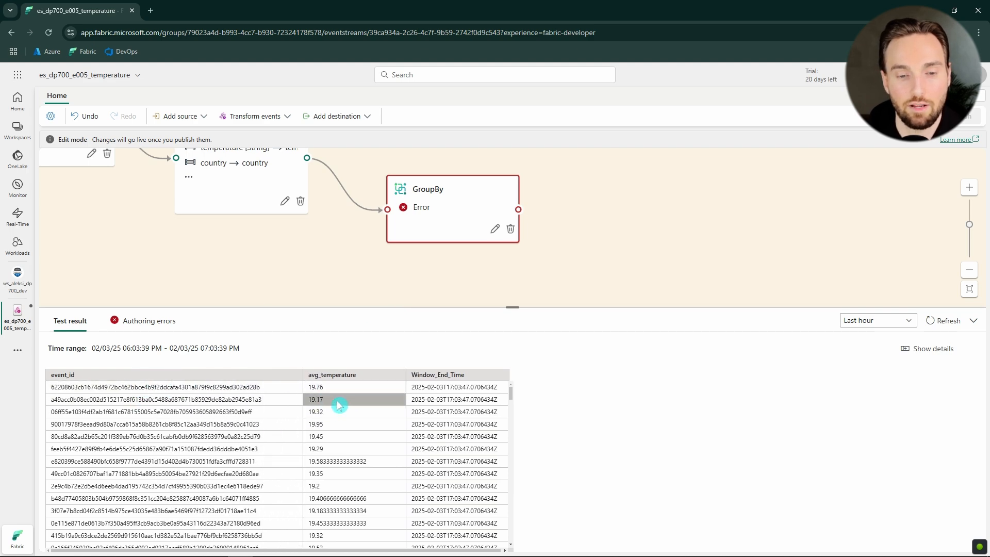
scroll(345, 439, down, 5)
scroll(350, 451, up, 5)
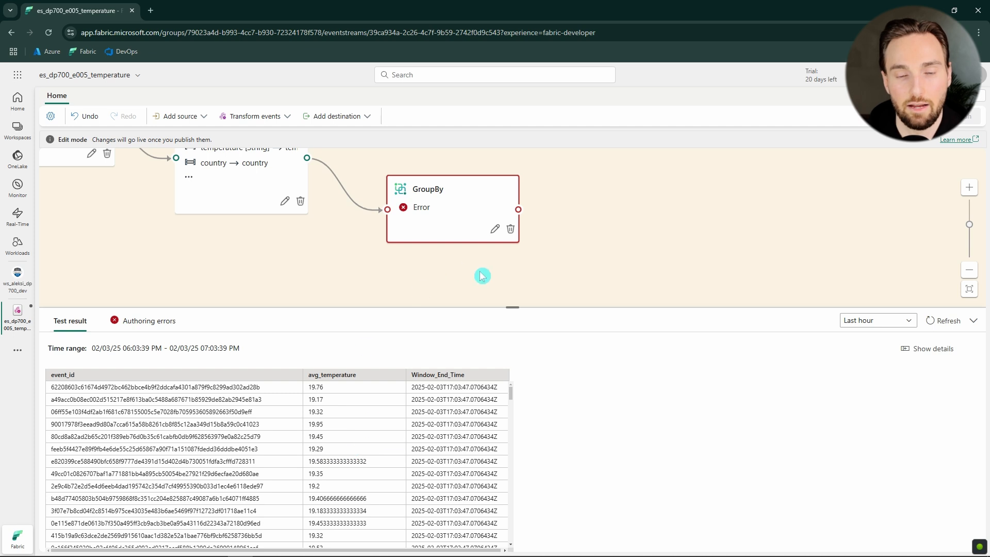
- Place the GroupBy node lower on the canvas, diagonally below ManageFields, and display the ManageFields test result
drag(606, 249, 571, 280)
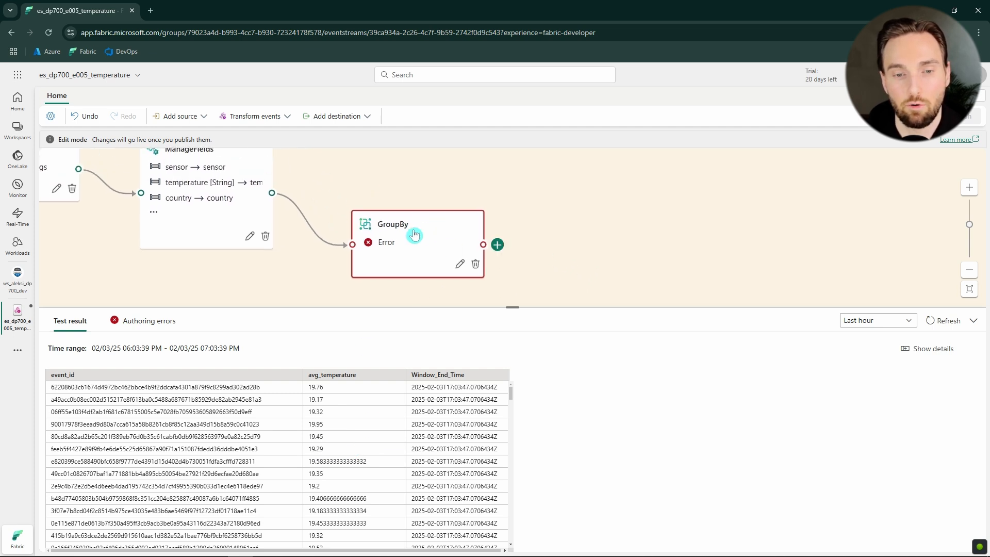
drag(414, 235, 402, 244)
drag(378, 191, 358, 176)
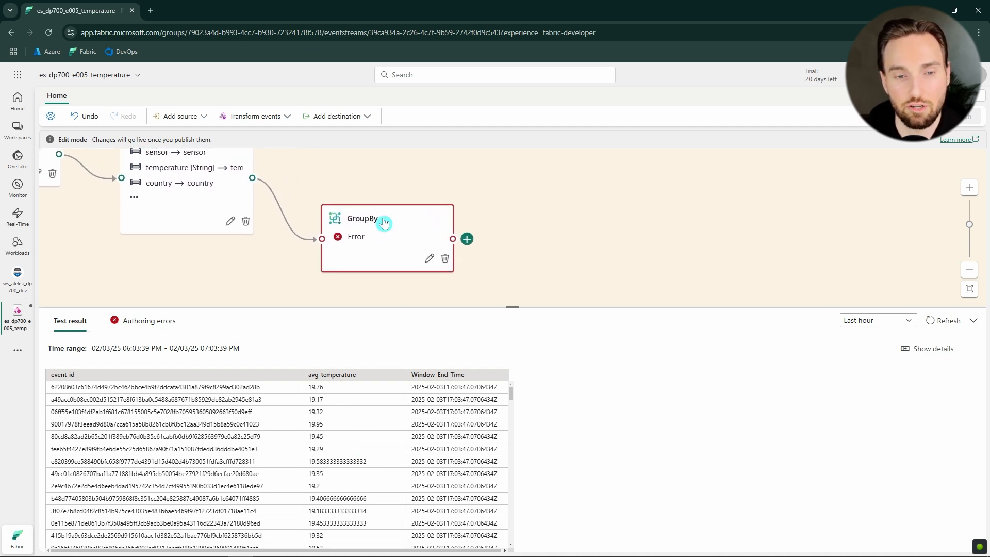
drag(390, 226, 381, 233)
drag(352, 182, 386, 216)
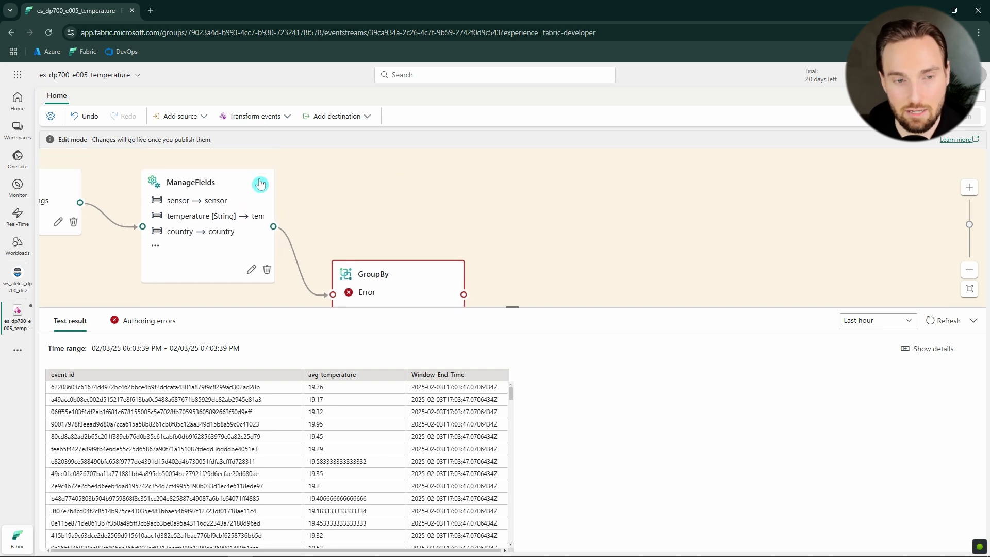
click(256, 190)
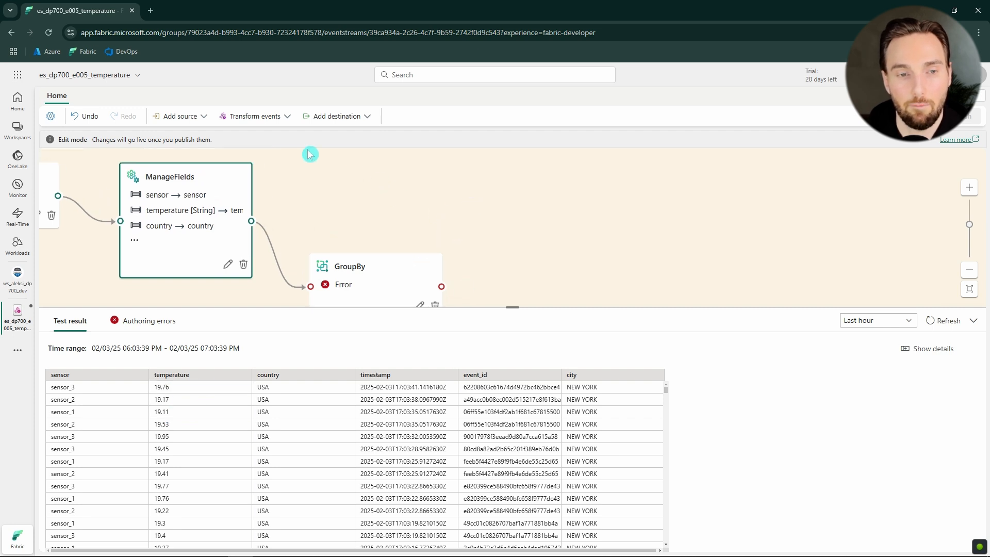
- Add a Join operation and connect ManageFields to its first input and GroupBy to its second input
click(262, 116)
click(255, 192)
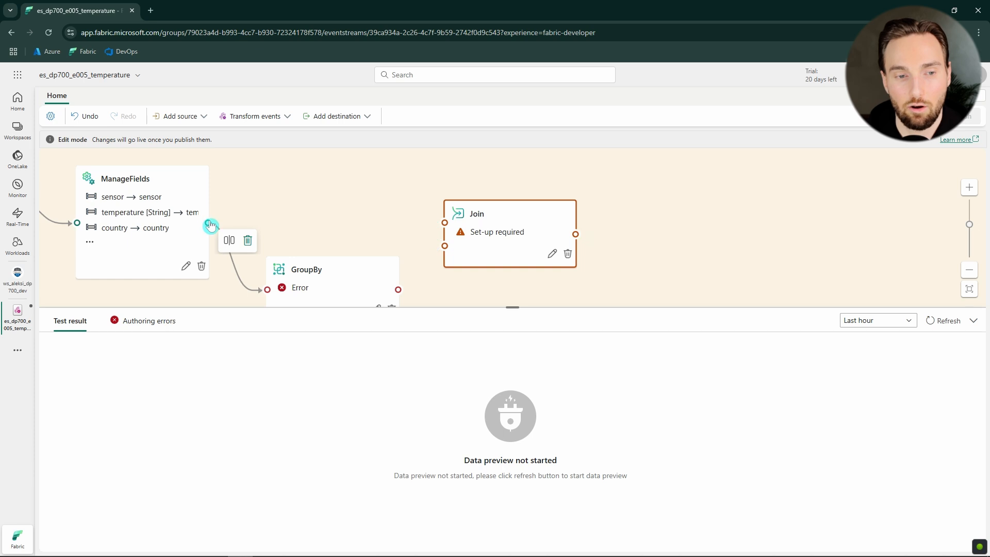
drag(211, 222, 444, 222)
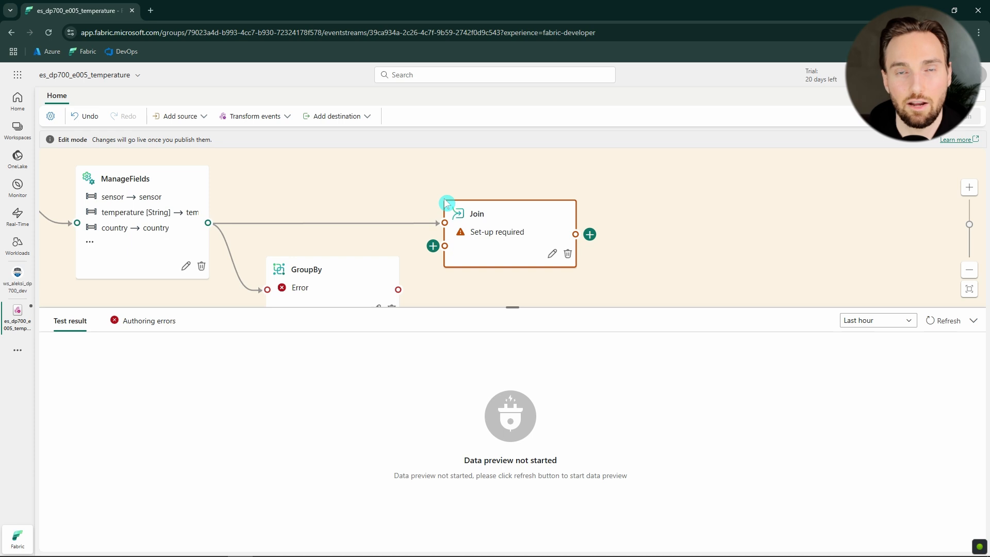
scroll(411, 259, down, 1)
drag(393, 252, 450, 213)
drag(398, 251, 440, 208)
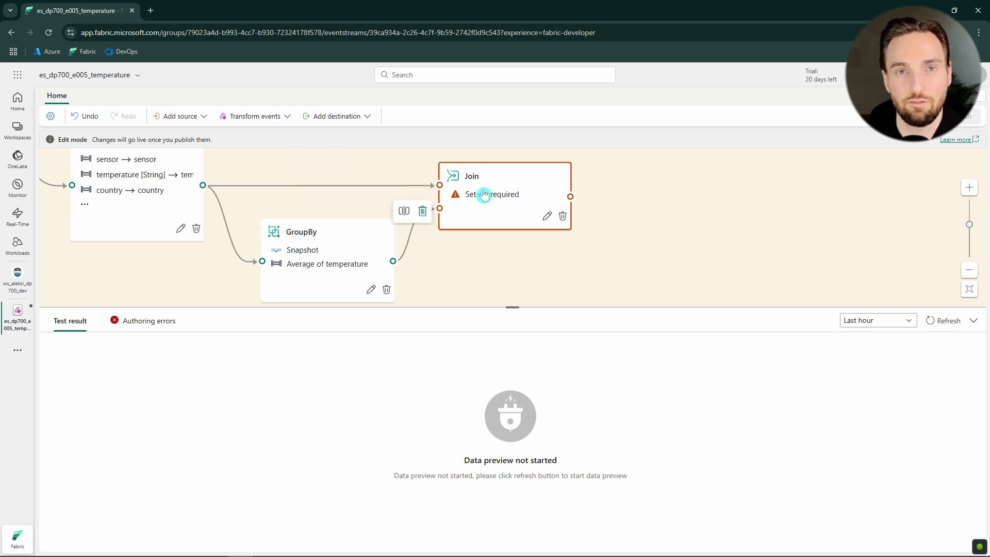
- Open the Join settings and set the join type to Left outer
click(546, 218)
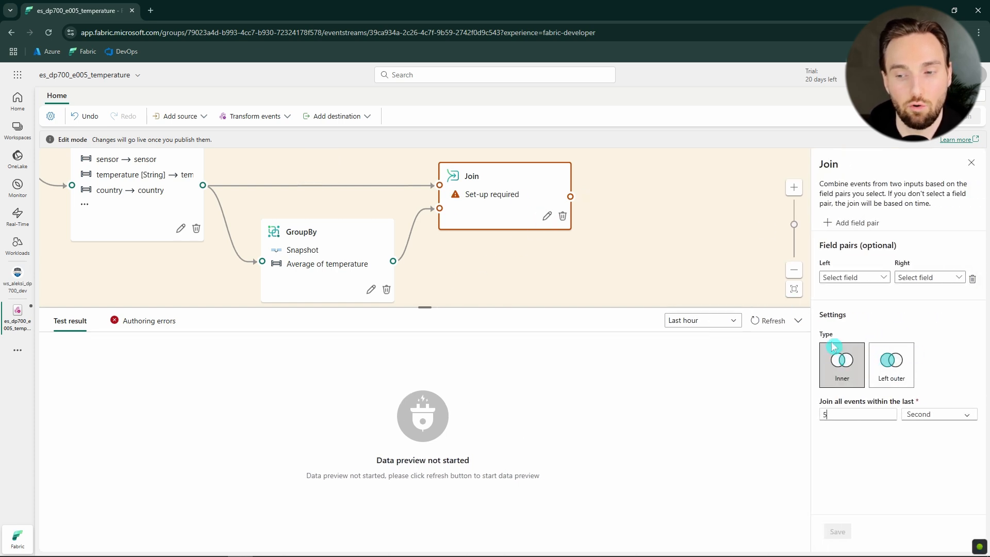
click(891, 361)
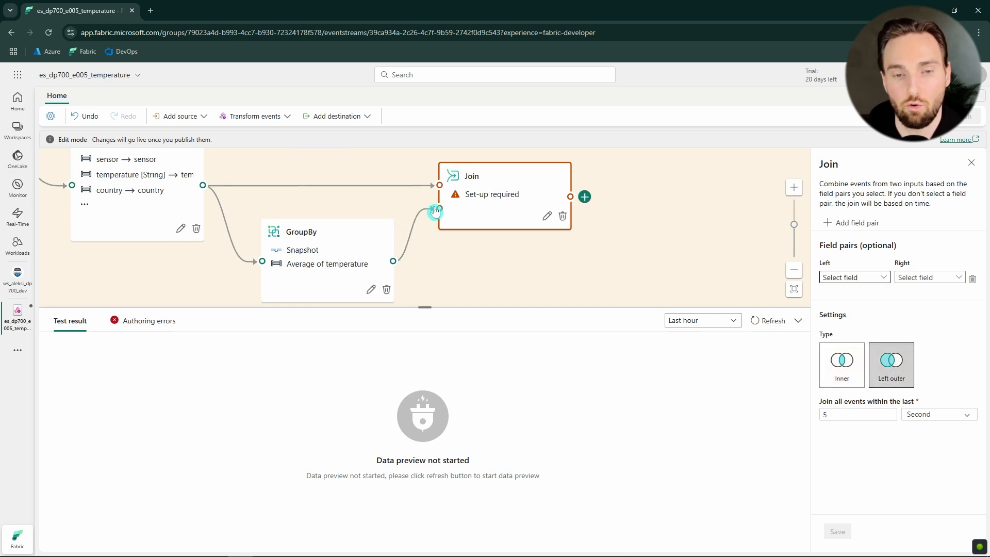
scroll(246, 239, up, 2)
scroll(240, 235, down, 6)
scroll(220, 213, up, 2)
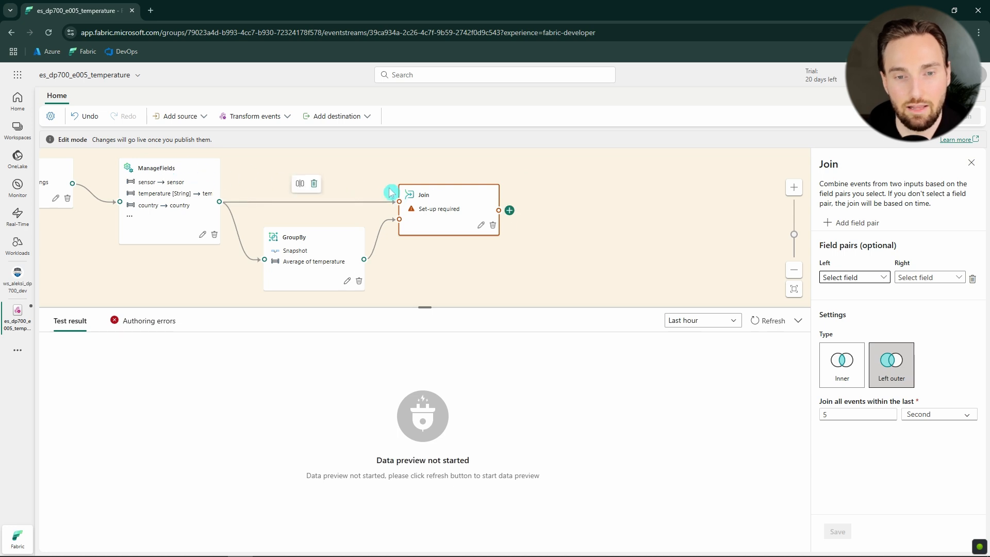
- Match the Join's left and right inputs on the event_id field and save the operation
click(862, 281)
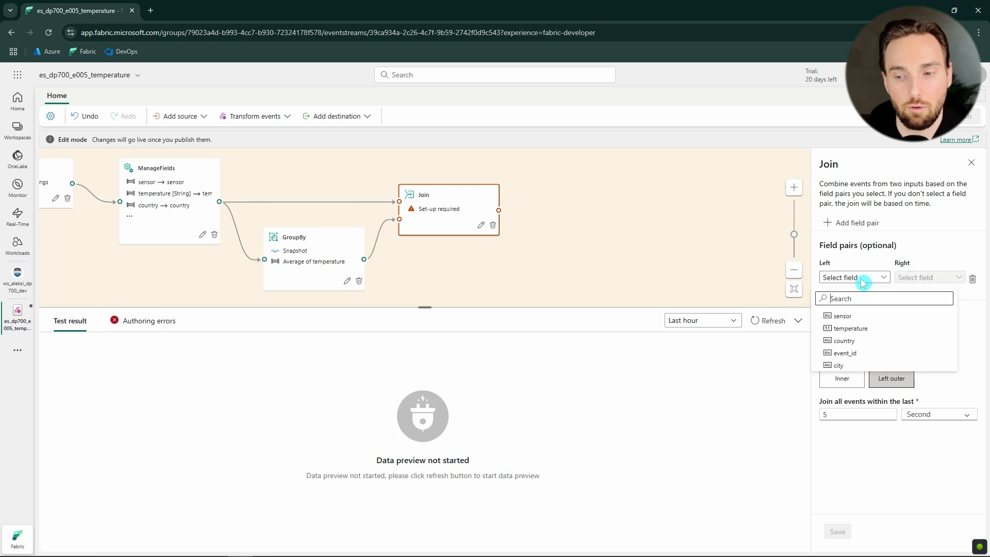
click(854, 356)
click(926, 277)
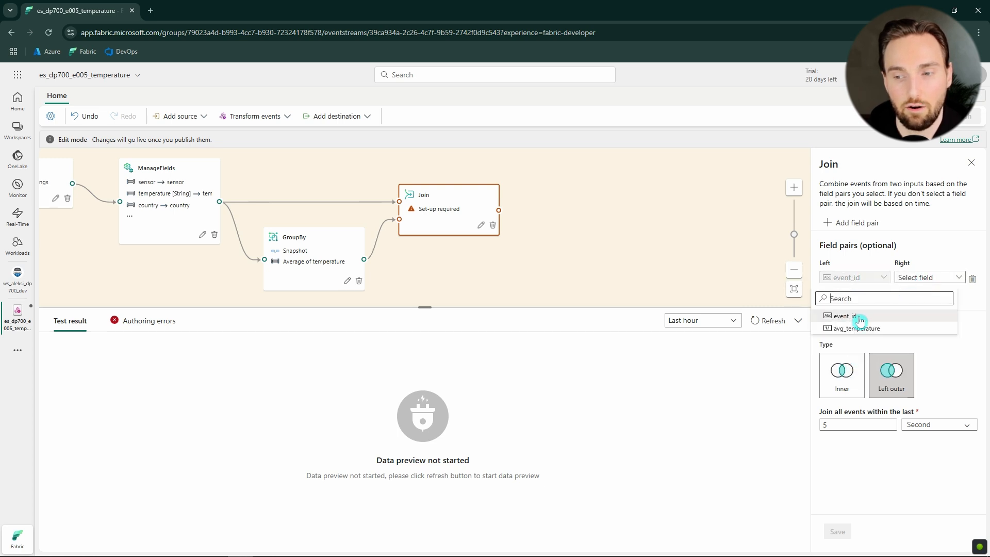
click(858, 321)
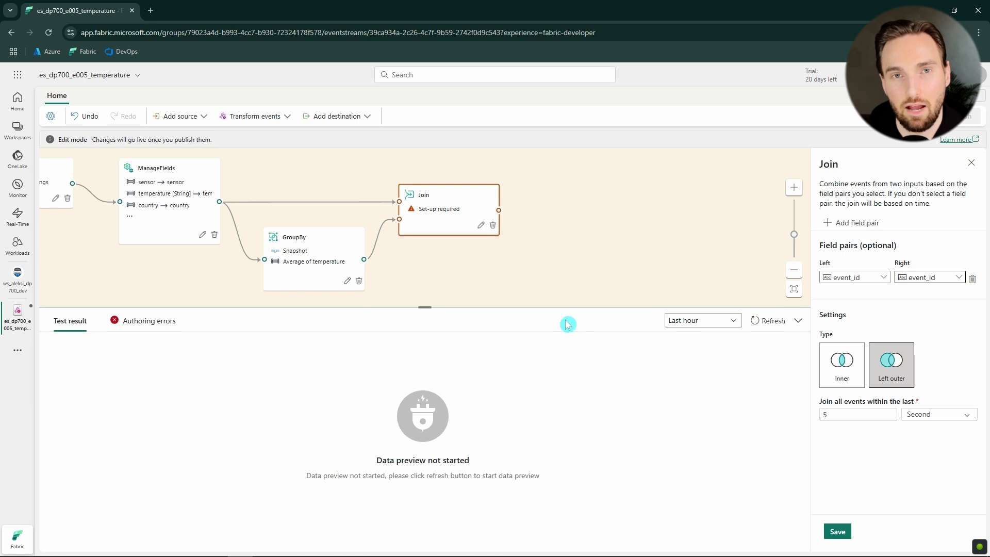
double_click(831, 413)
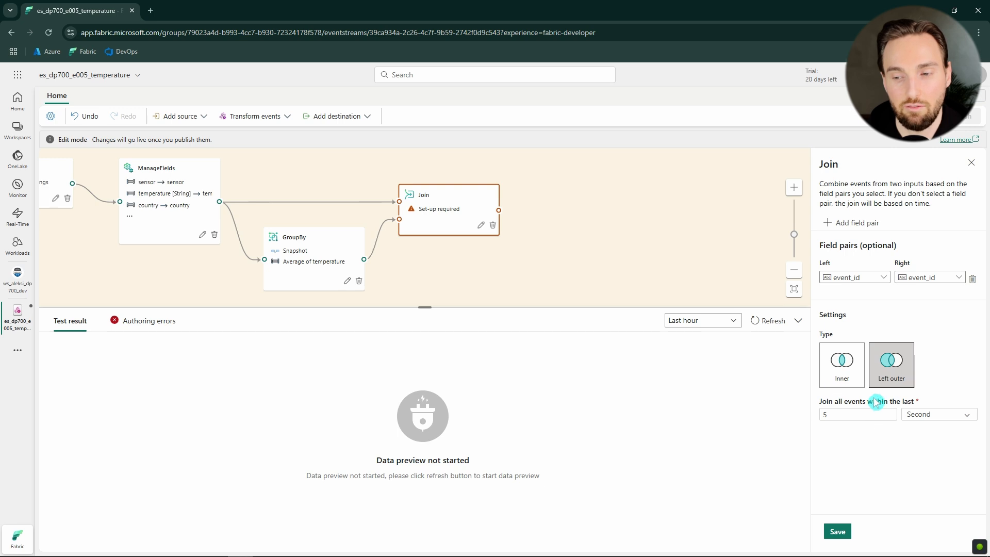
click(839, 533)
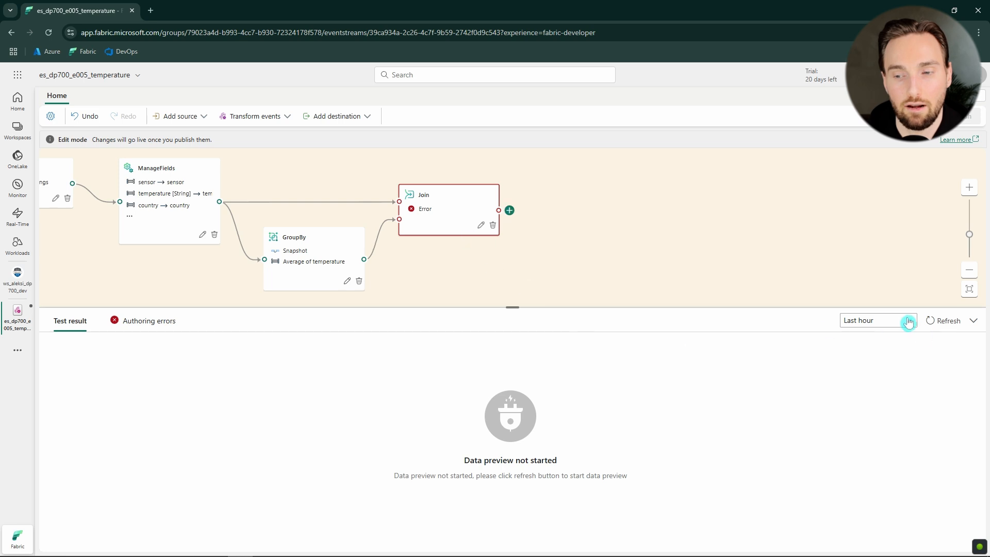
- Refresh the Join's test result preview and append a Manage fields operation to the Join's output
click(940, 330)
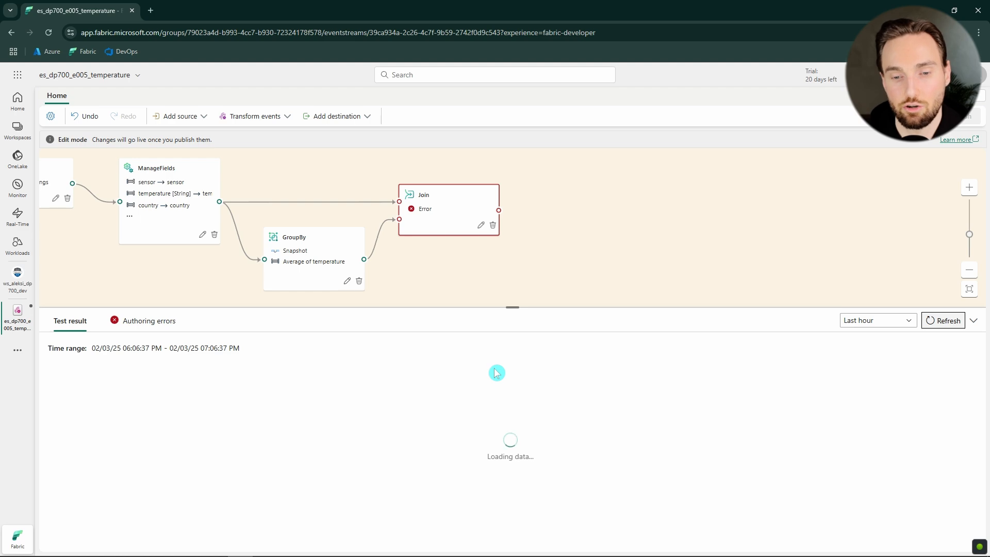
click(441, 203)
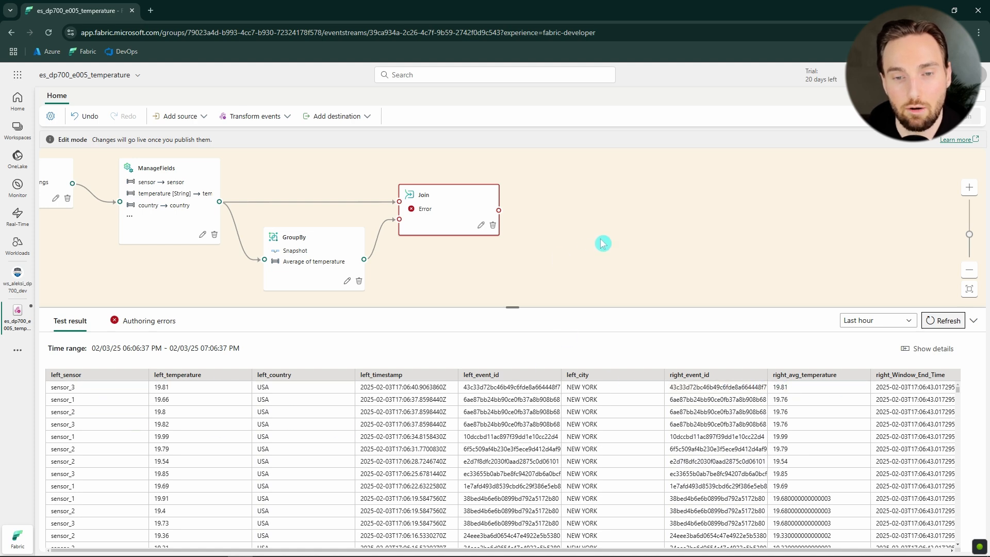
drag(602, 241, 532, 239)
mouse_move(432, 210)
drag(433, 211, 504, 211)
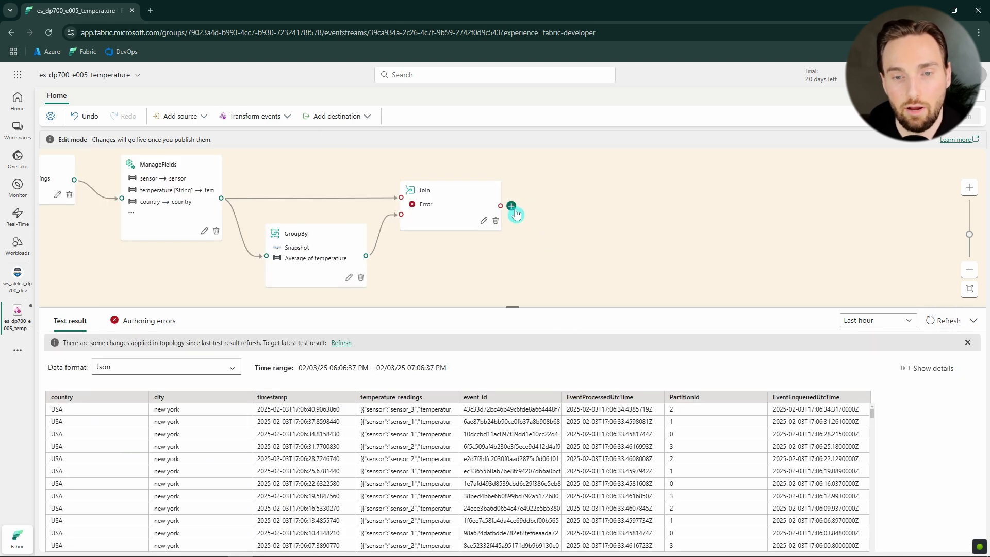
click(511, 206)
click(538, 323)
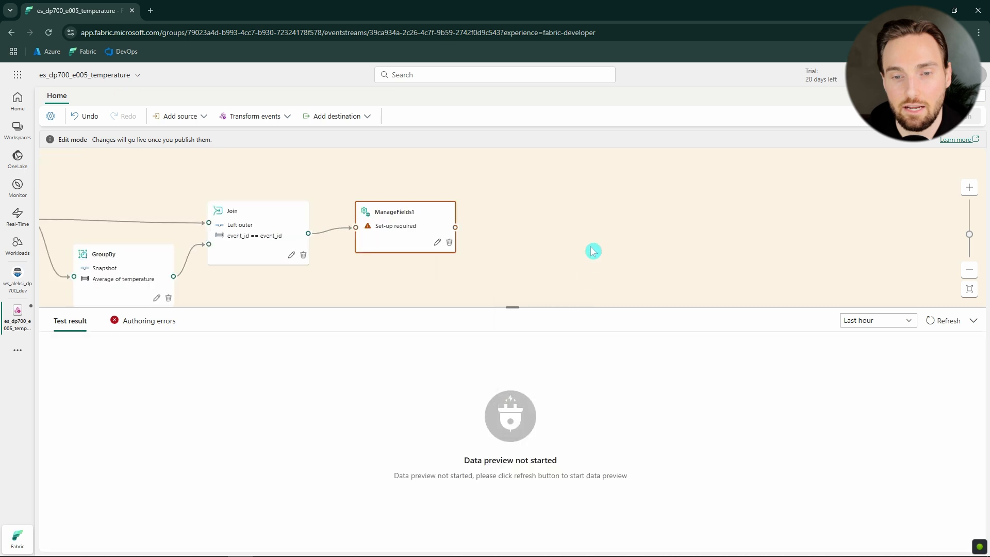
- Add left_sensor, left_temperature, left_country, left_timestamp, left_event_id, left_city and right_avg_temperature as fields of the new Manage fields operation
click(469, 198)
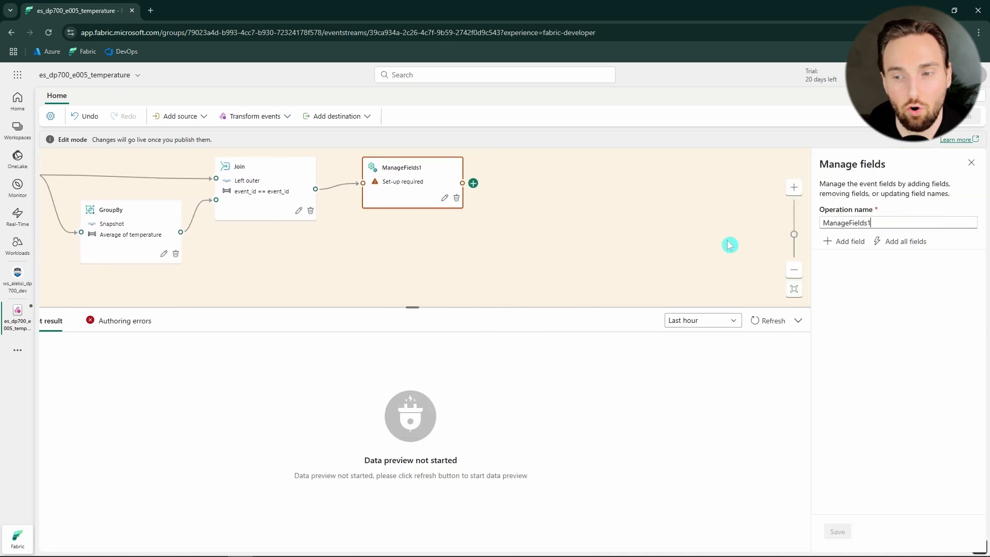
click(849, 245)
click(945, 298)
click(819, 332)
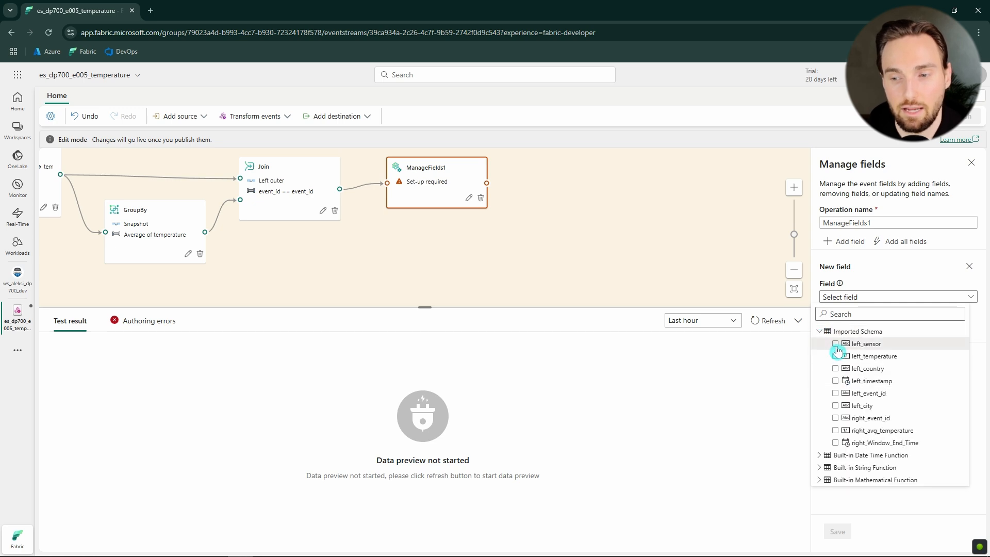
click(836, 346)
click(836, 346)
click(836, 345)
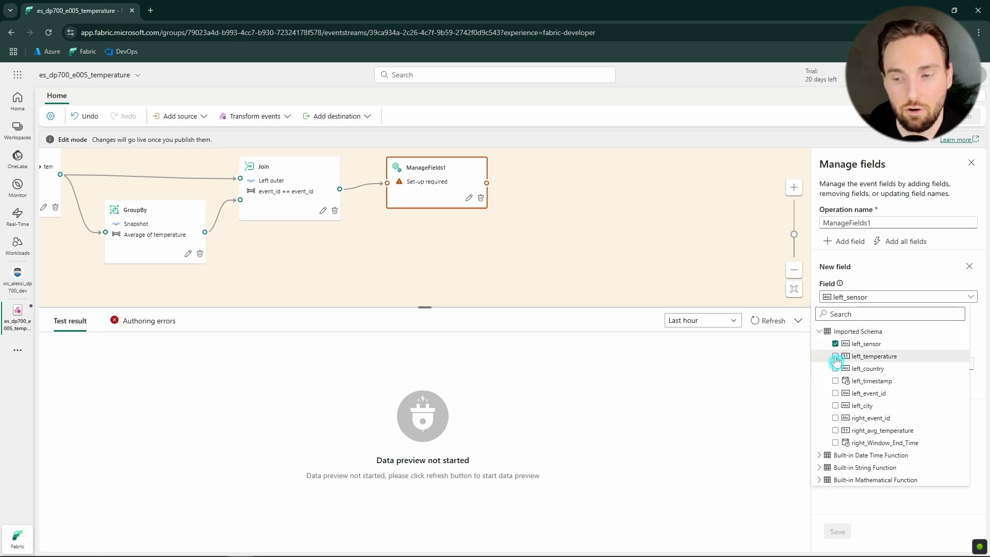
click(835, 357)
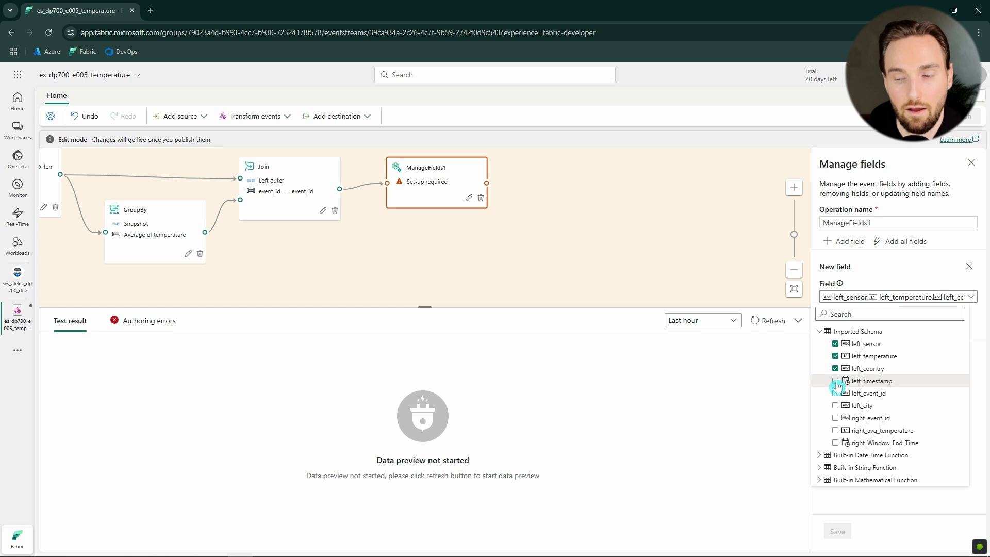
click(836, 383)
click(836, 395)
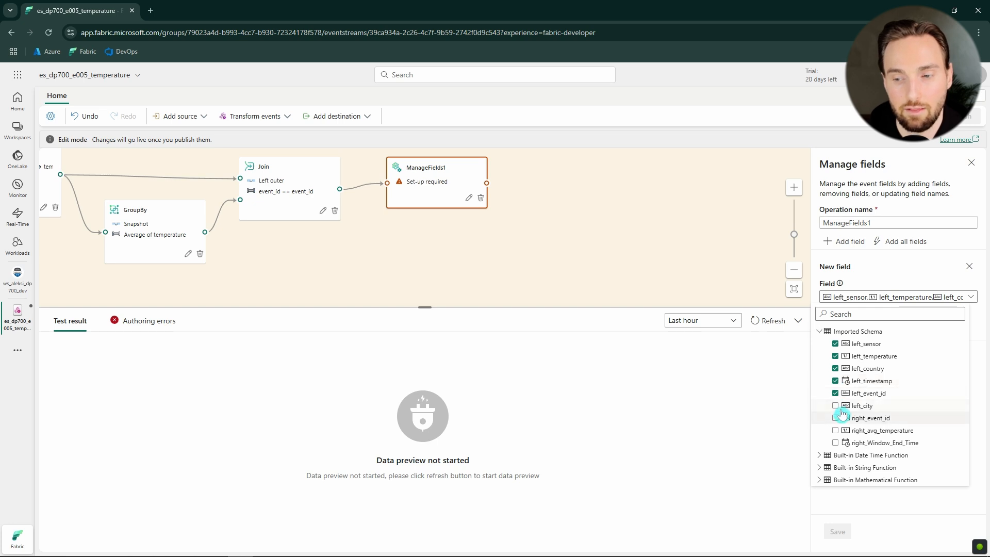
click(836, 407)
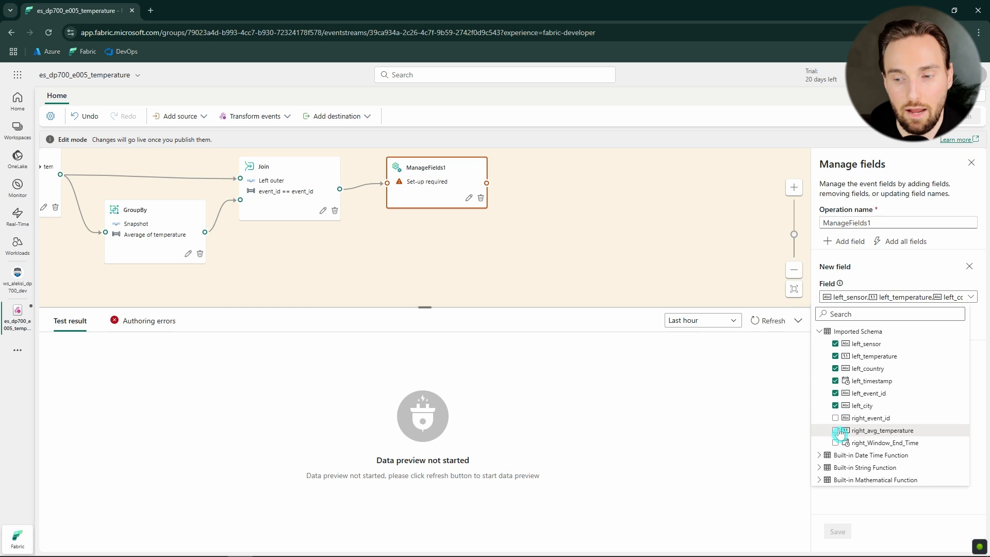
click(839, 434)
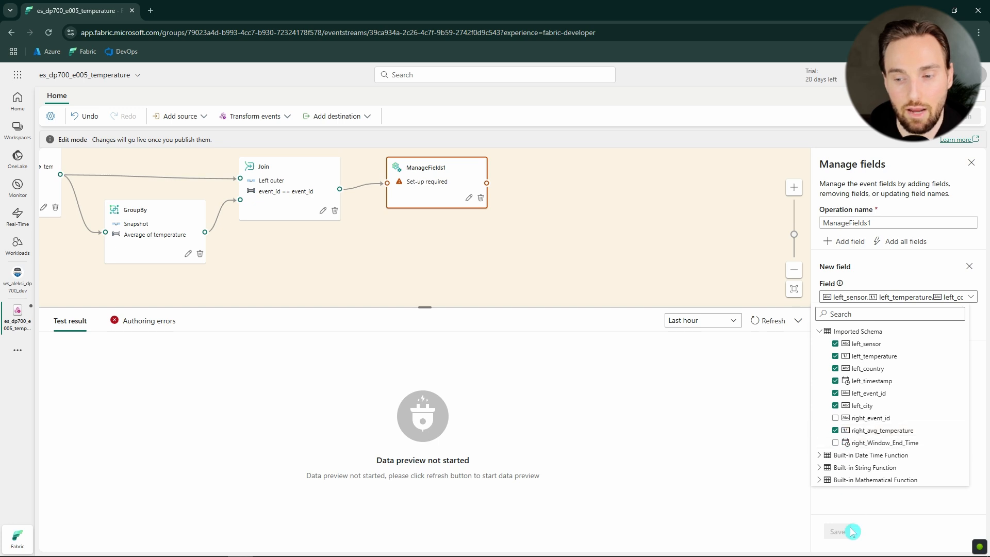
click(900, 502)
click(840, 331)
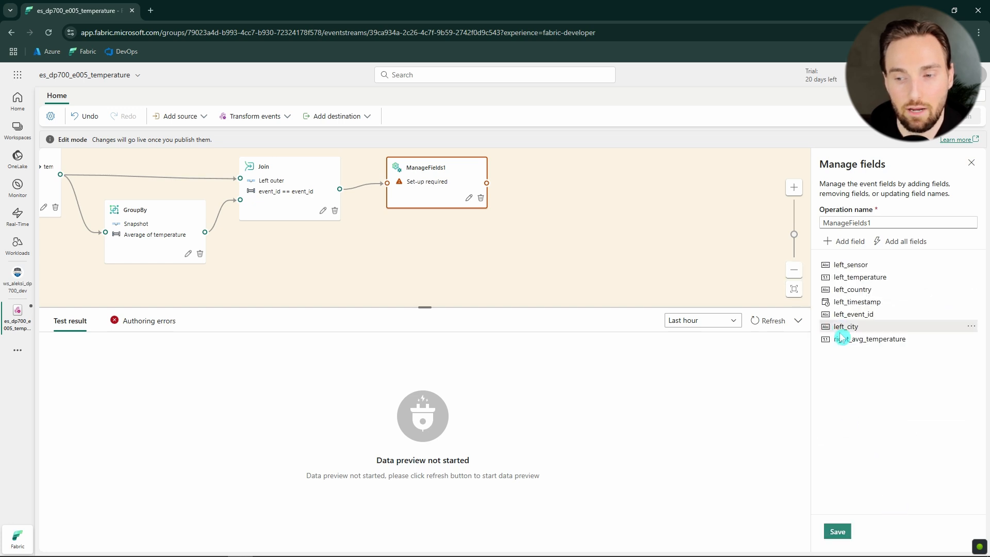
- Rename the fields to sensor, temperature, country, timestamp, event_id, city and avg_temperature, and save the operation
click(836, 265)
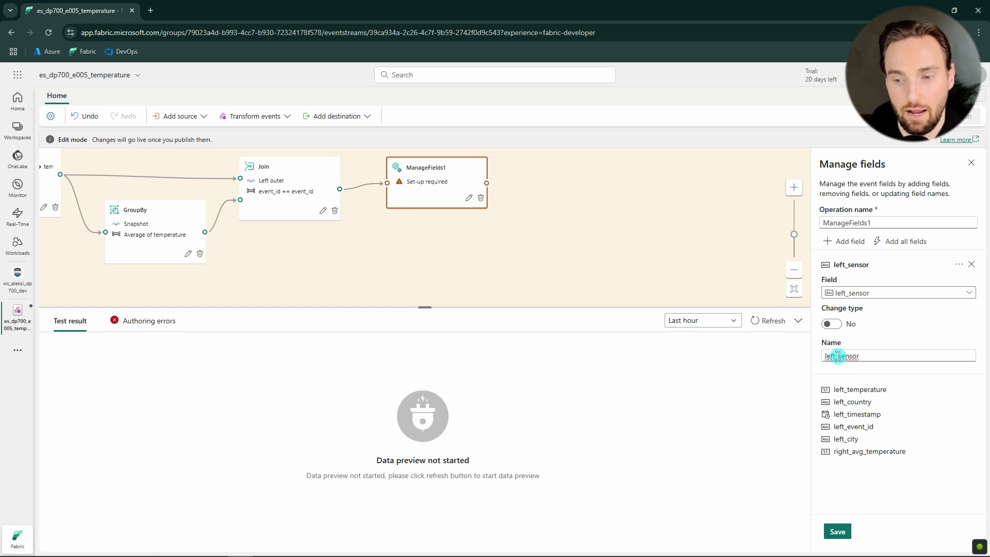
key(BackSpace)
click(860, 389)
scroll(851, 412, down, 1)
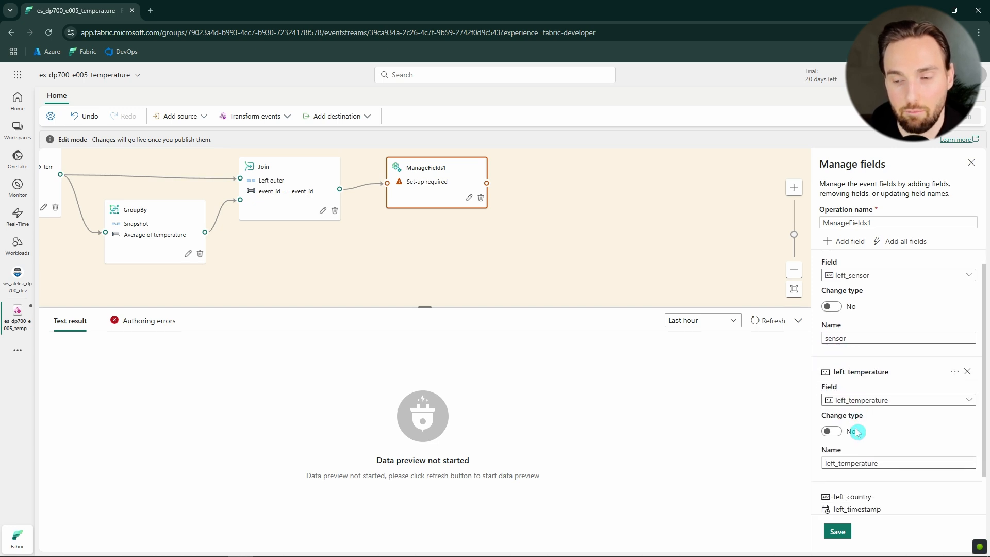
key(BackSpace)
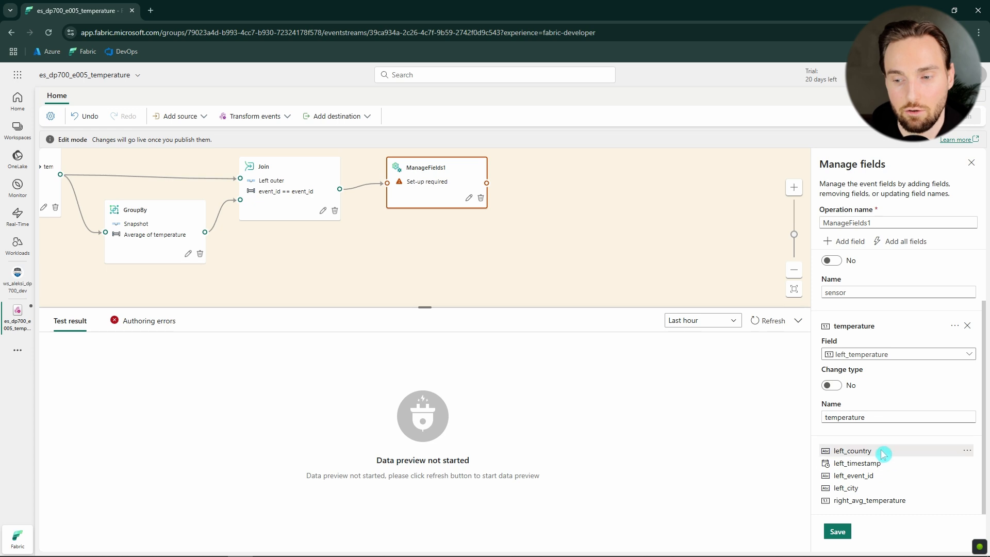
click(879, 450)
click(841, 533)
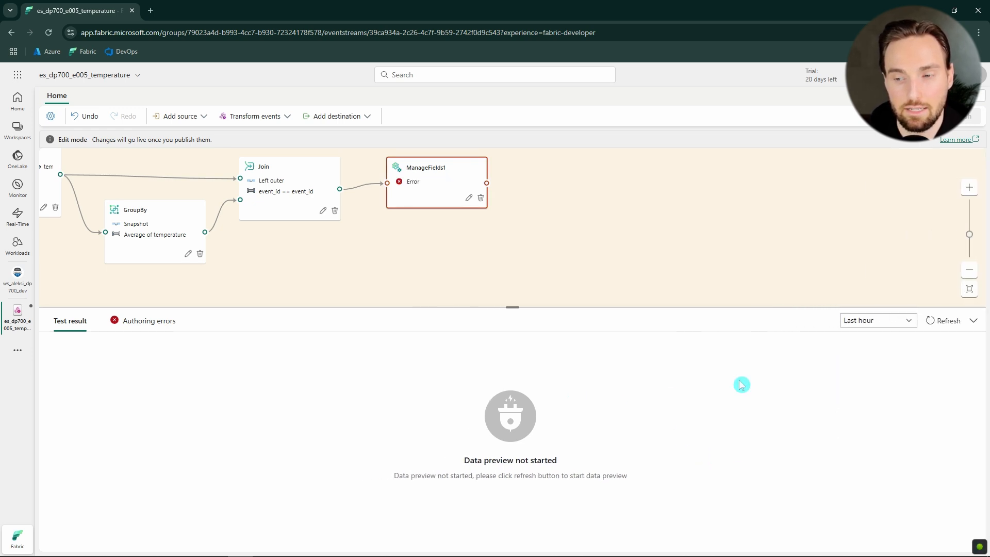
- Refresh the ManageFields1 test result and examine the average temperature for rows sharing an event_id
click(942, 327)
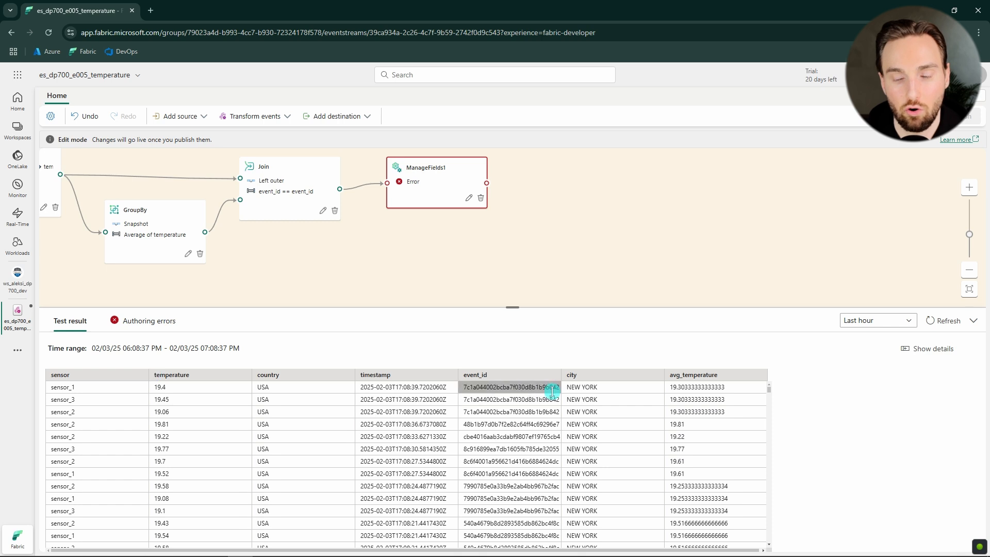
scroll(480, 425, down, 1)
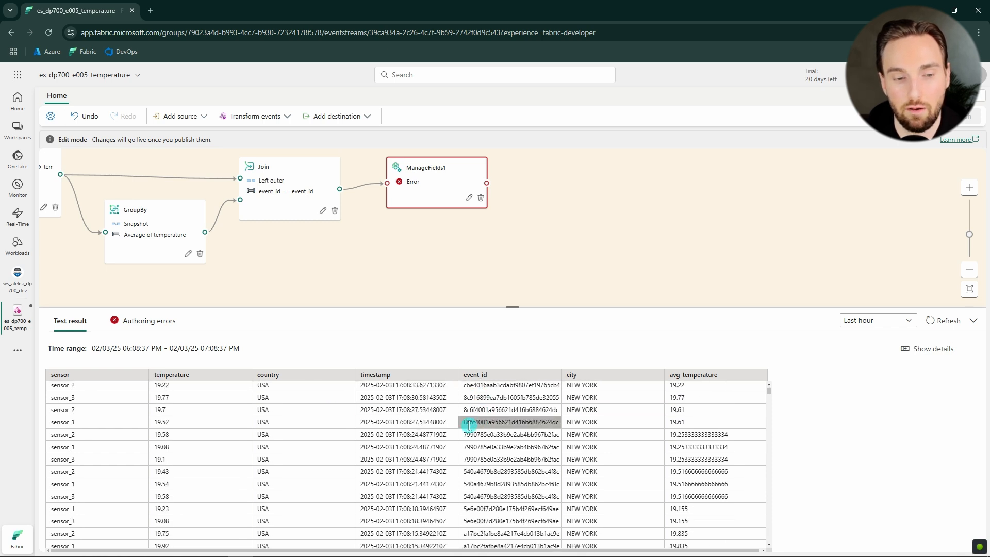
scroll(470, 428, up, 1)
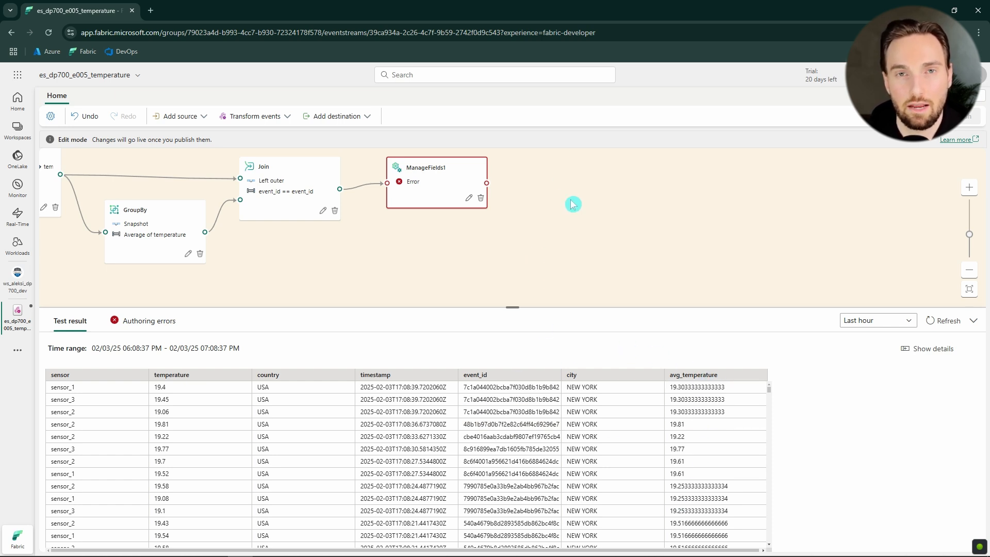
- Add an Eventhouse destination after ManageFields1 and name it eh-dp700-e005-temperature
drag(564, 221, 508, 212)
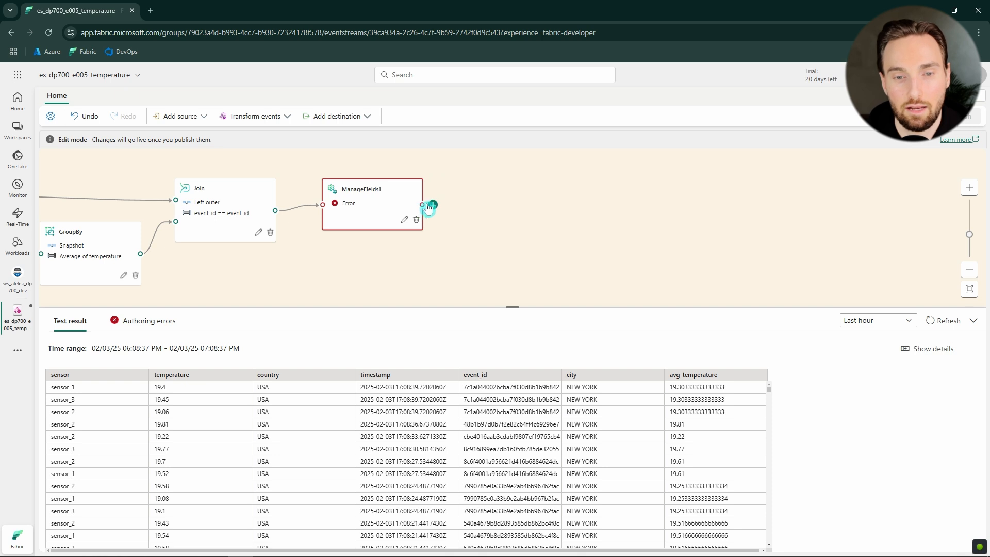
click(432, 206)
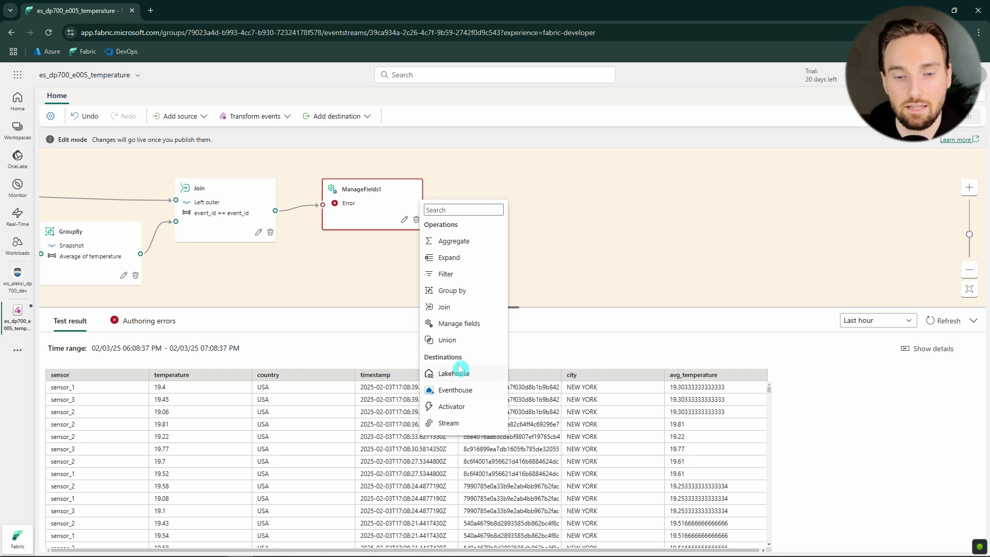
click(468, 393)
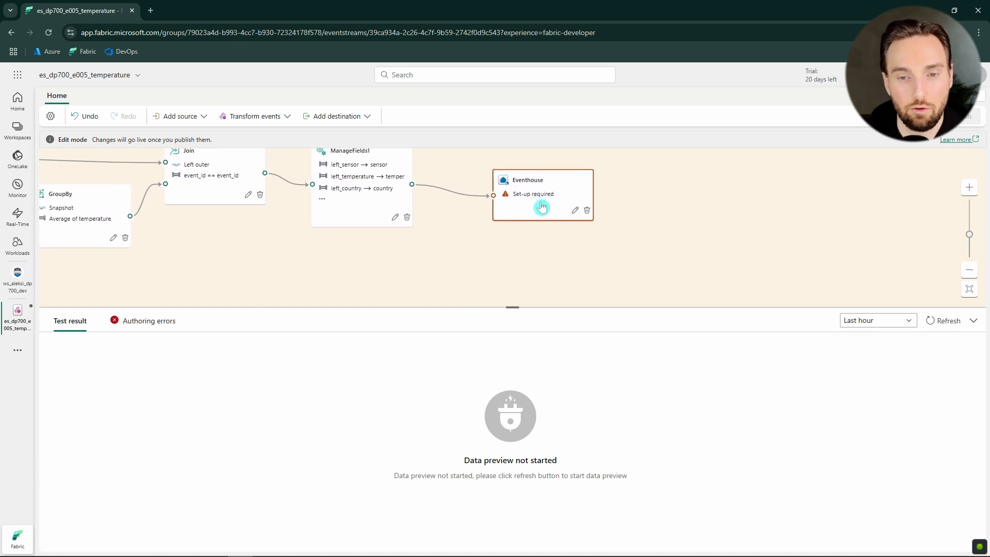
click(571, 207)
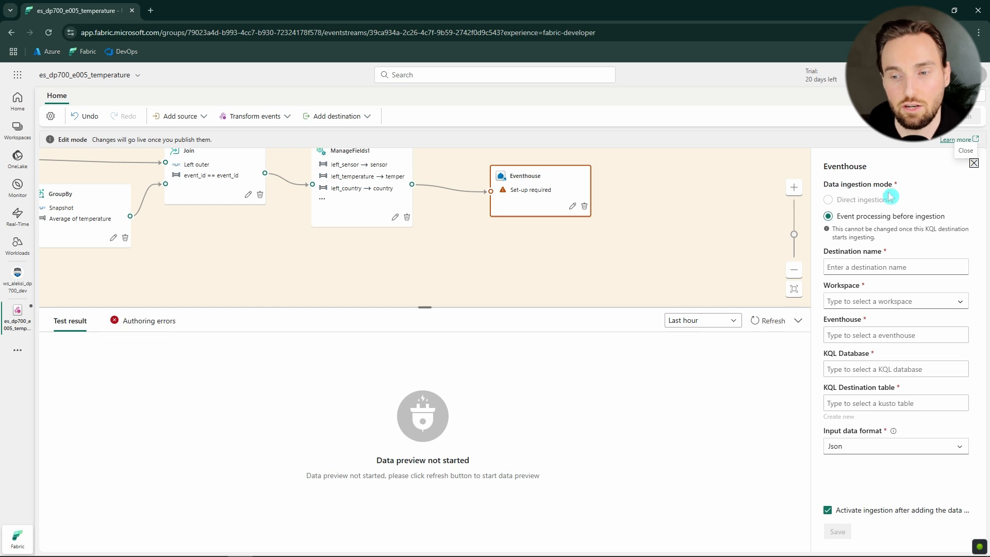
click(871, 269)
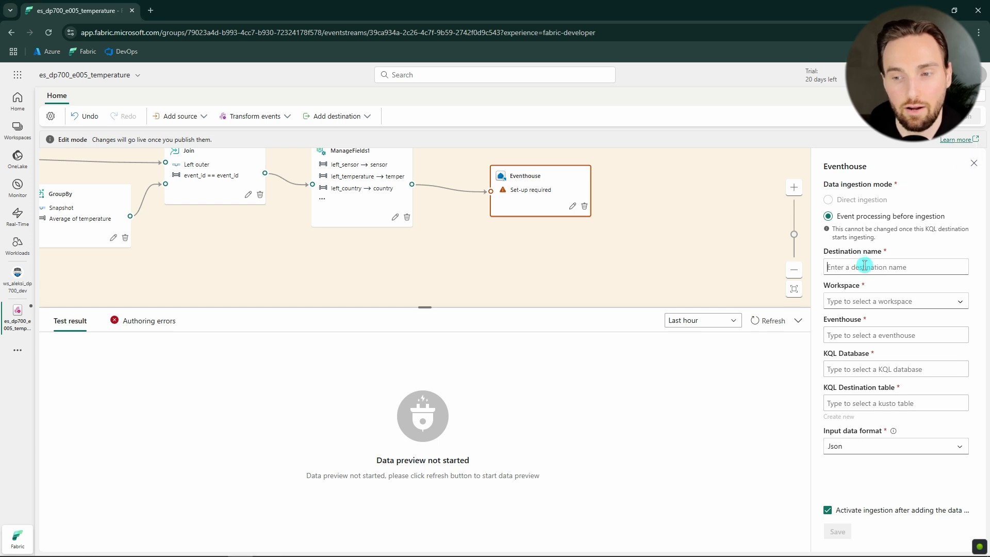
text(eh-dp700-e005-temperature)
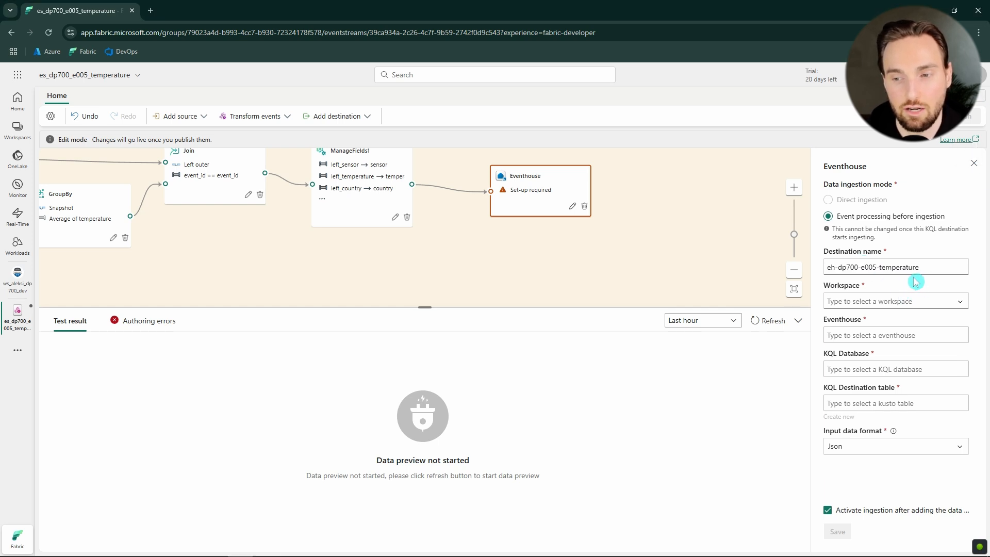
- Set the destination's workspace to the DP-700 dev workspace and choose eh_dp700 as both eventhouse and KQL database
click(951, 302)
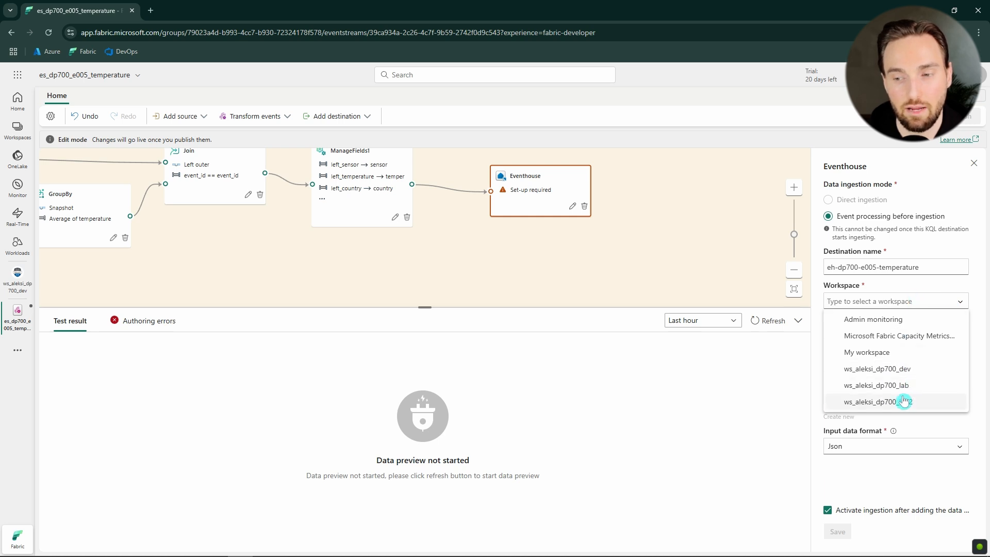
click(908, 370)
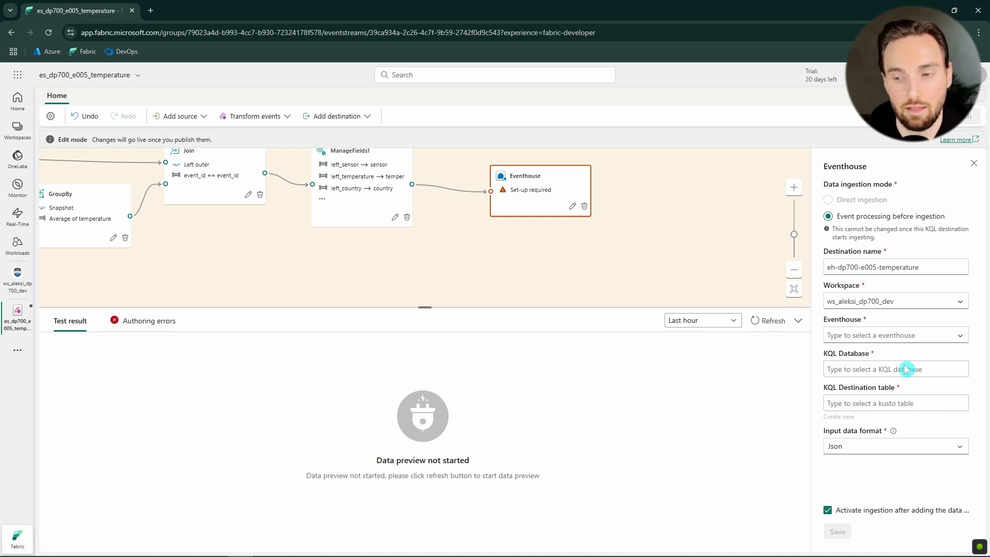
click(962, 339)
click(858, 355)
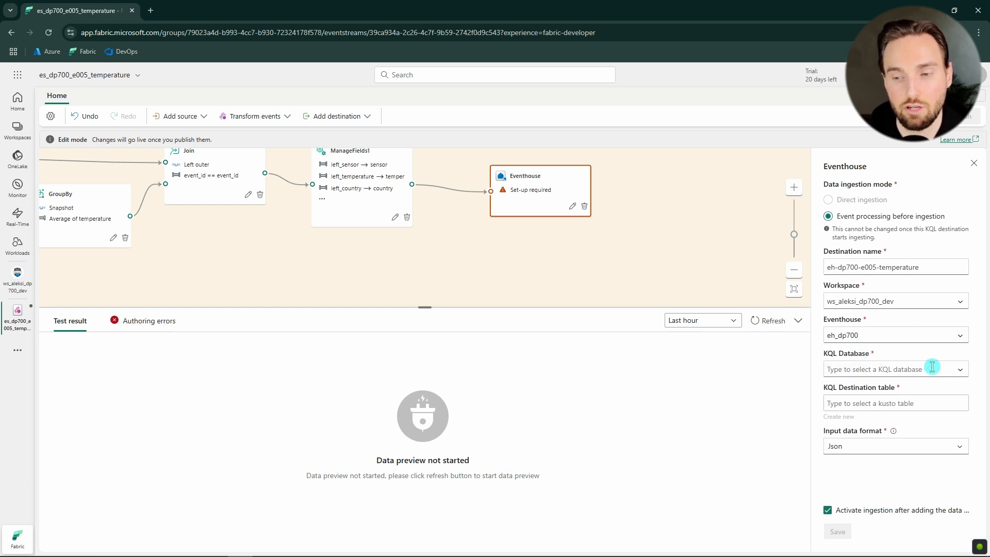
click(960, 372)
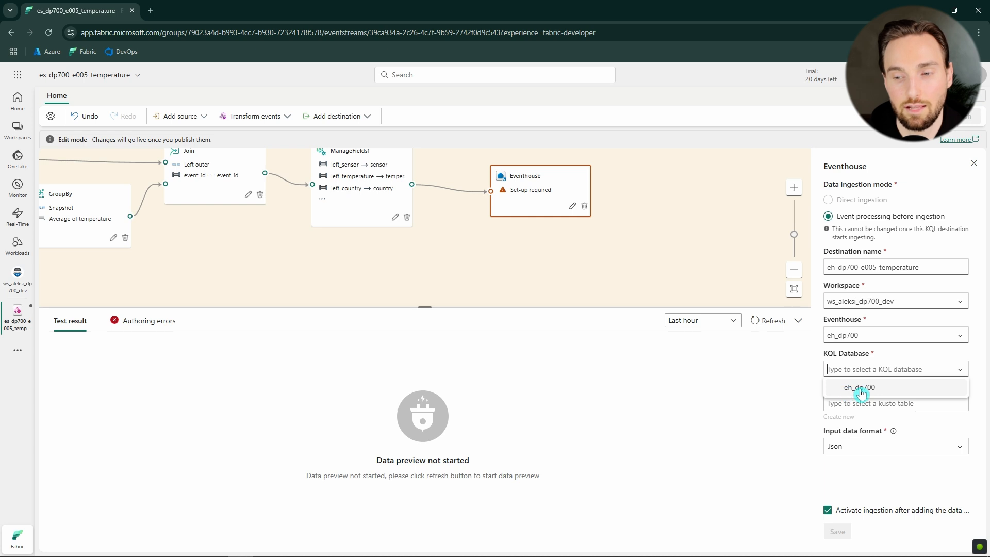
click(863, 392)
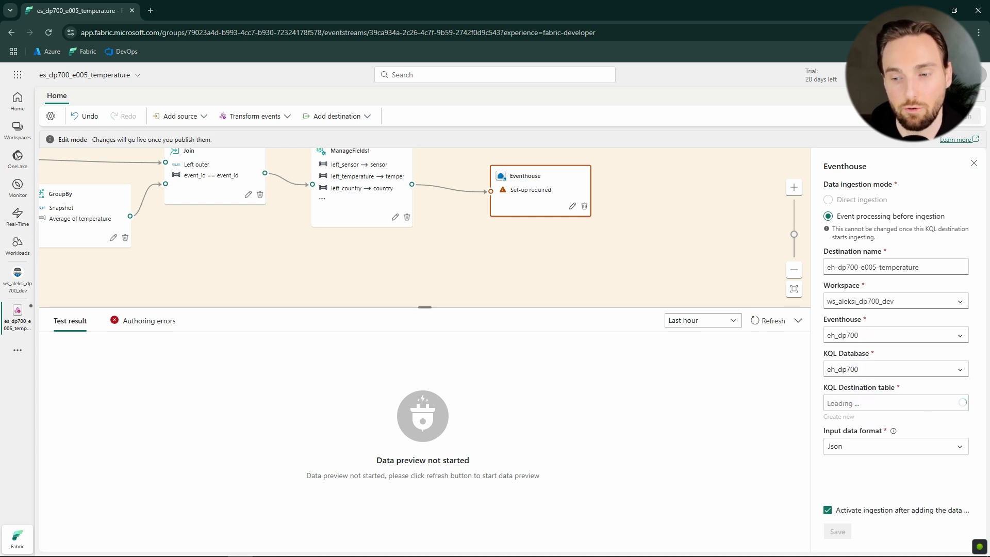
- Create a new KQL destination table named e005_temperature for the Eventhouse destination
click(846, 417)
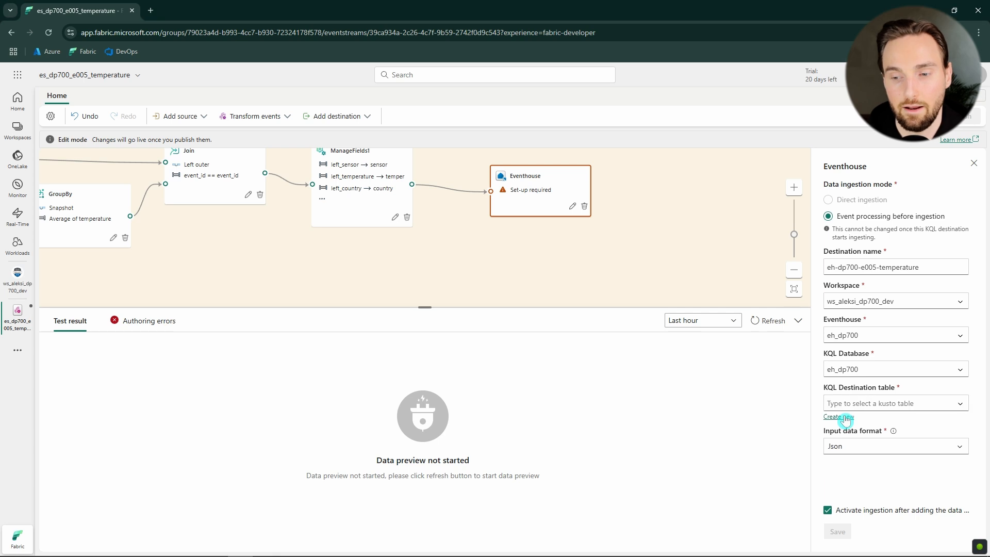
click(710, 432)
text(e005_temperature)
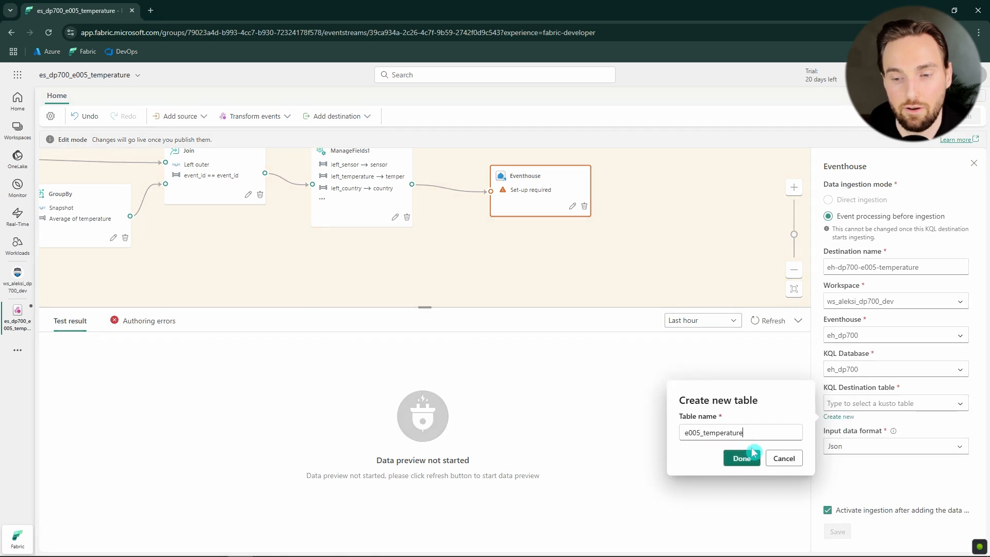
click(743, 462)
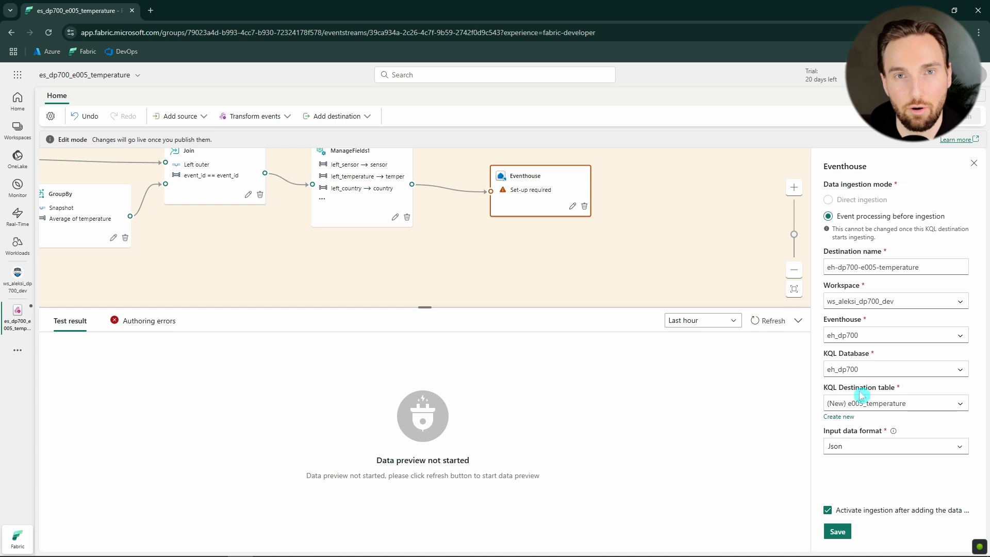
- Save the Eventhouse destination settings and publish the eventstream
click(838, 533)
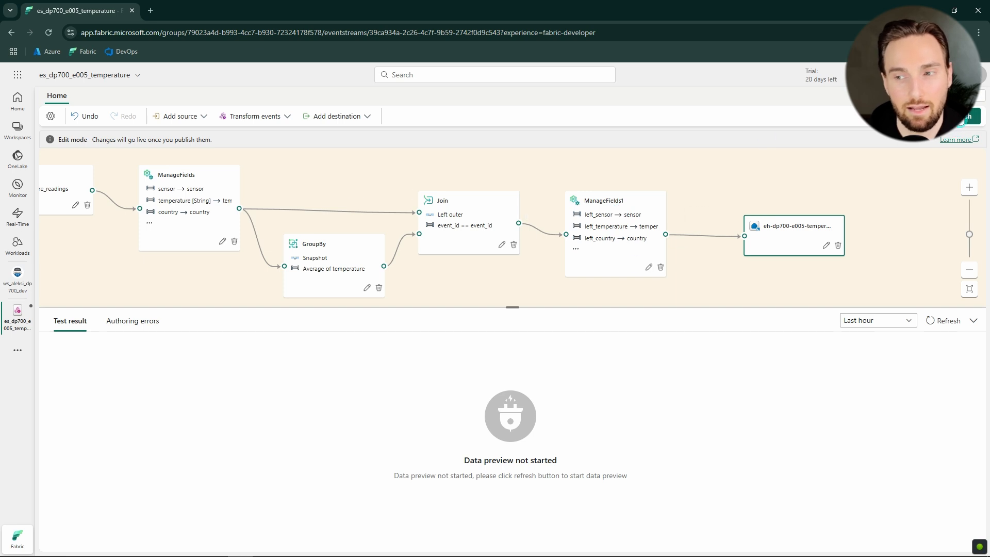
click(966, 116)
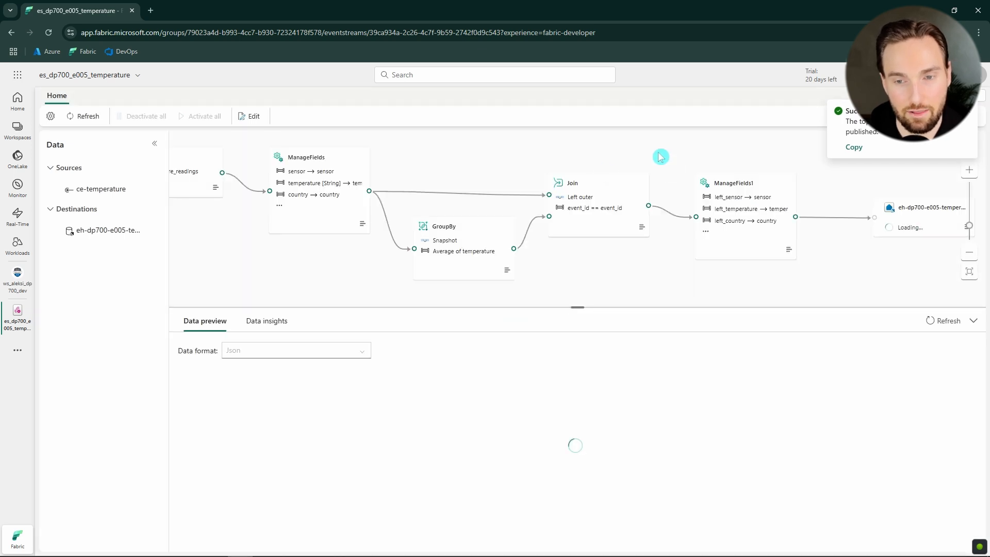
drag(800, 164, 586, 145)
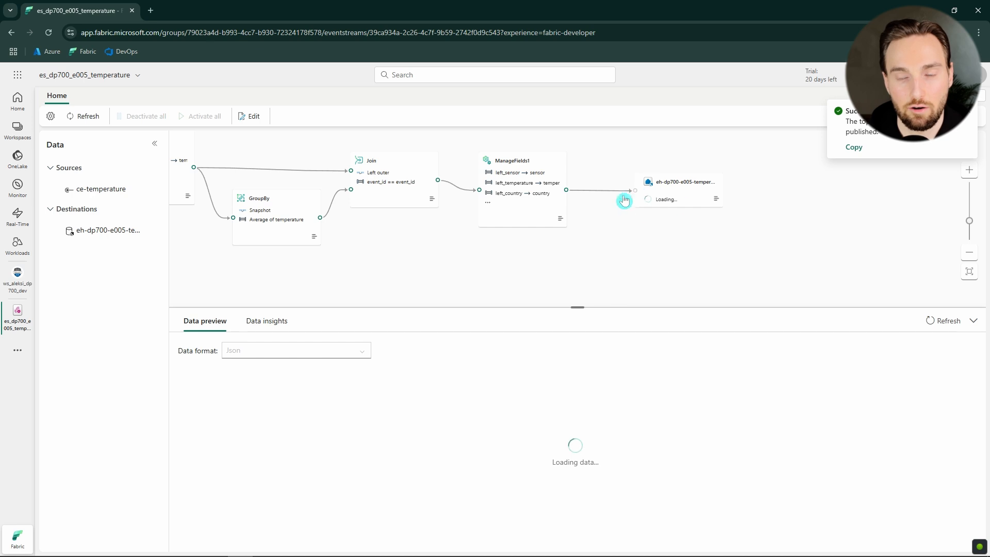
drag(600, 232, 719, 243)
drag(531, 261, 674, 268)
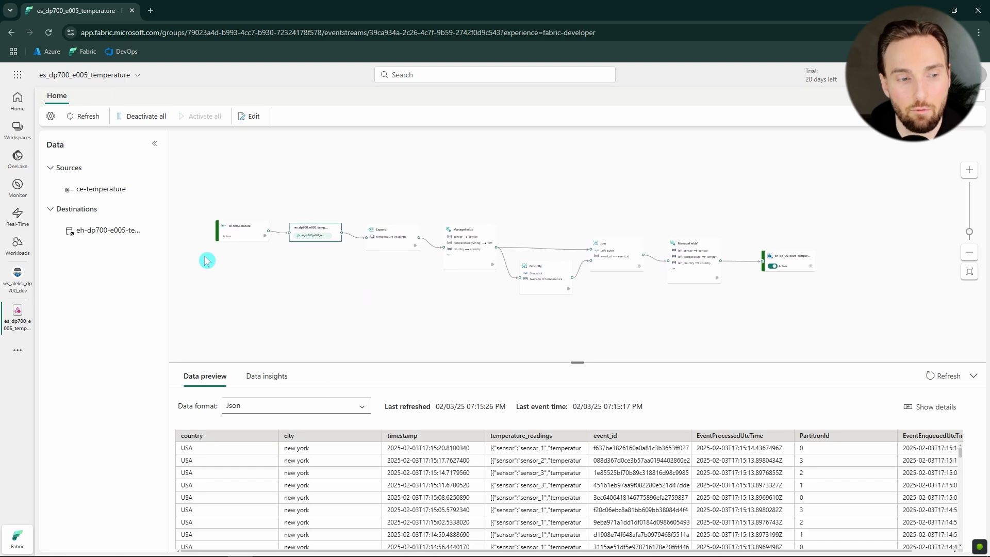
- Open the e005_temperature table in the eh_dp700 KQL database of the workspace's eh_dp700 eventhouse
click(17, 281)
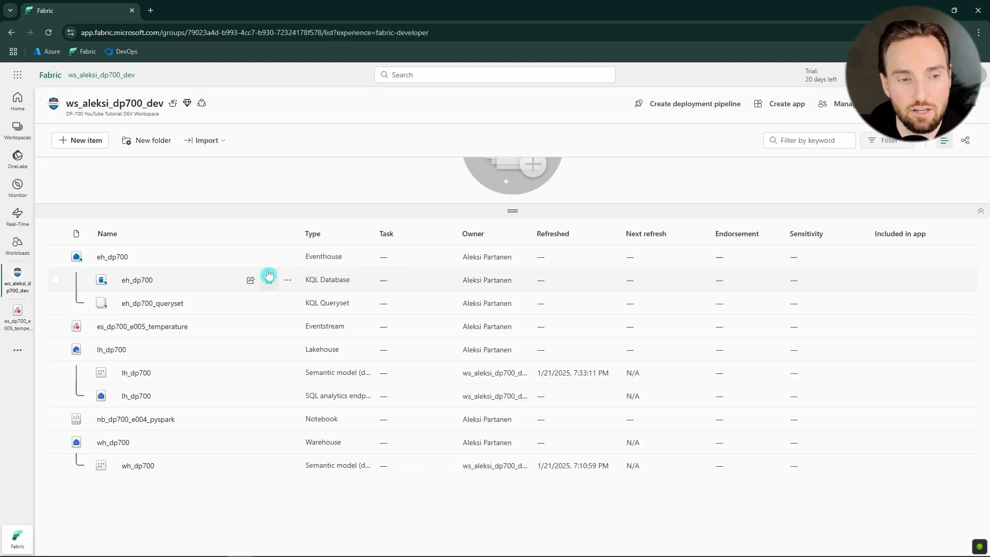
click(112, 258)
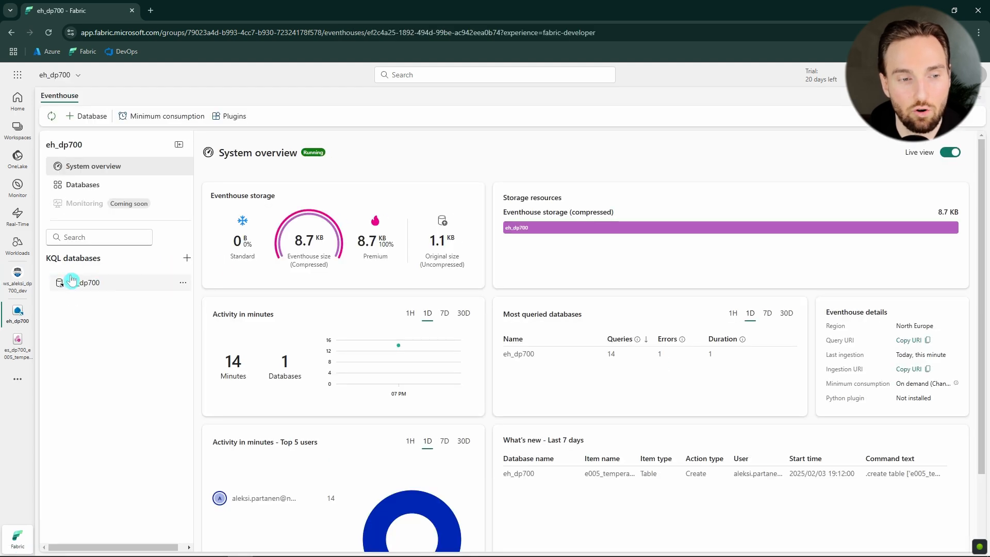
click(87, 283)
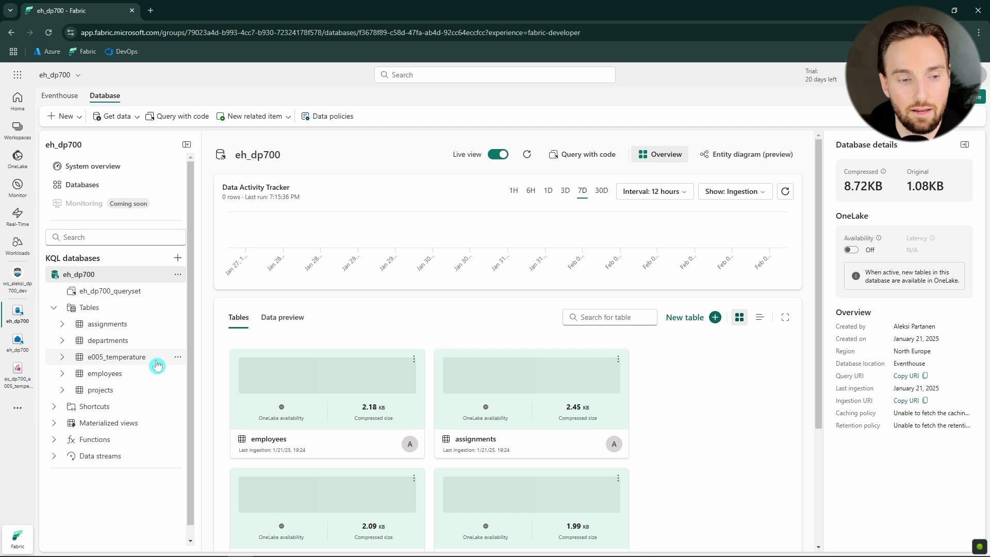
click(128, 357)
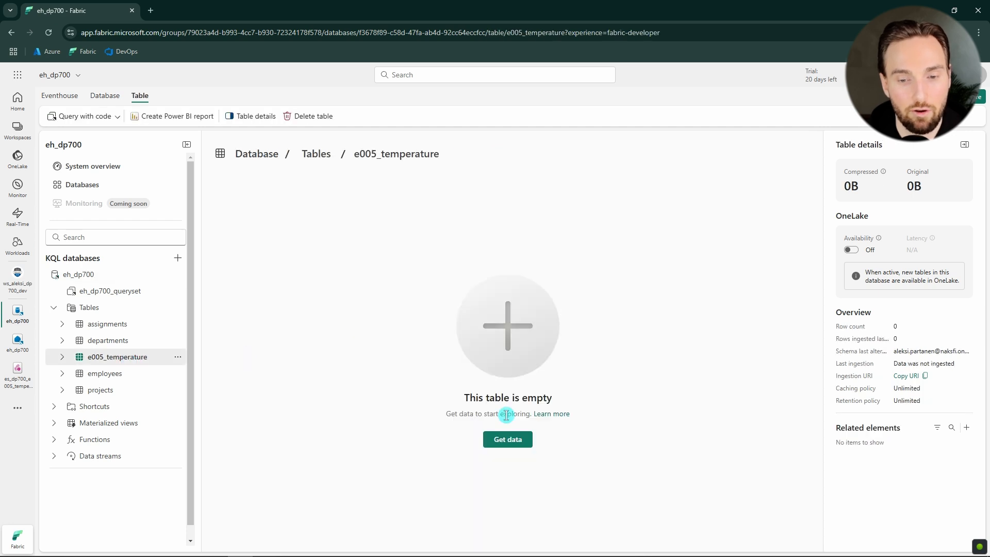
- Query any 100 records from the e005_temperature table with code, enlarge the results area and review the returned rows
click(175, 358)
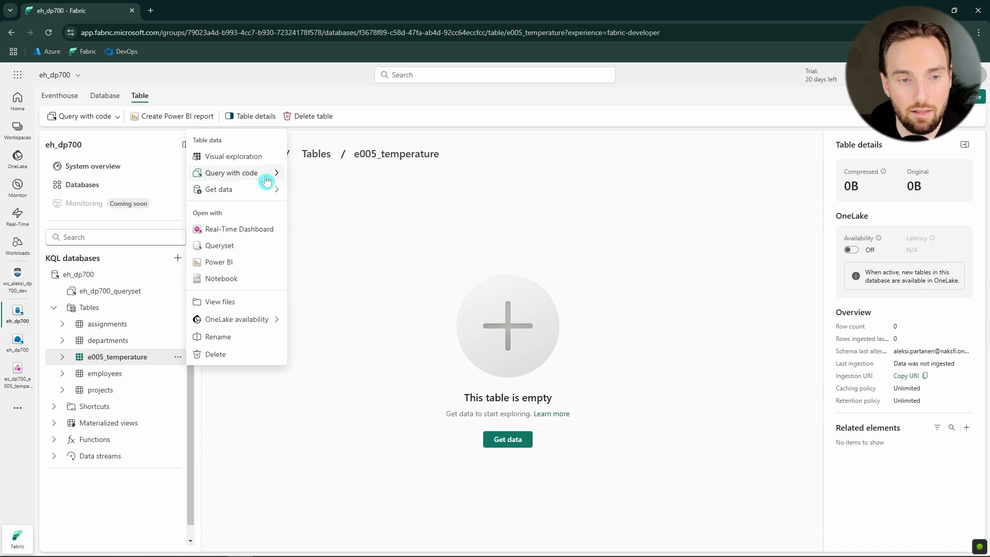
mouse_move(272, 178)
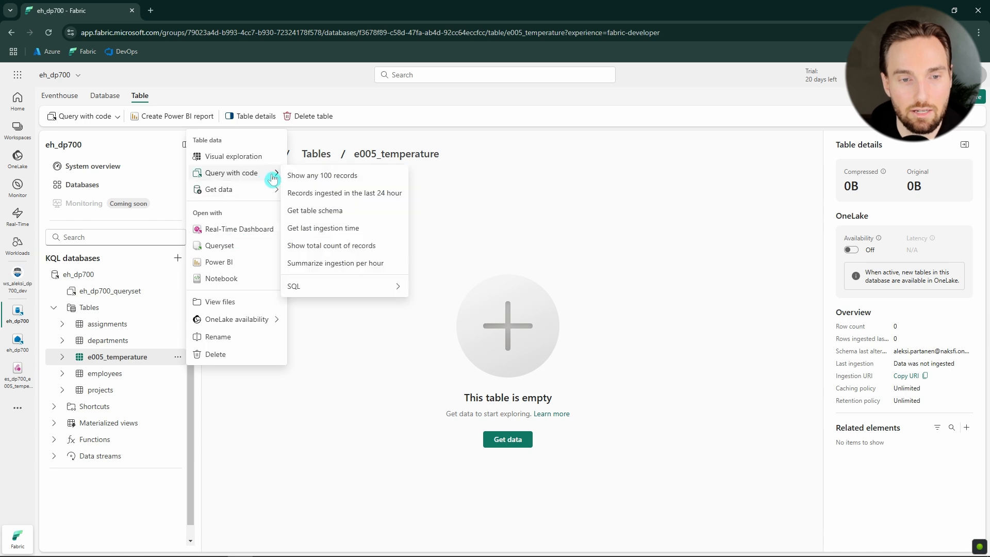
click(362, 177)
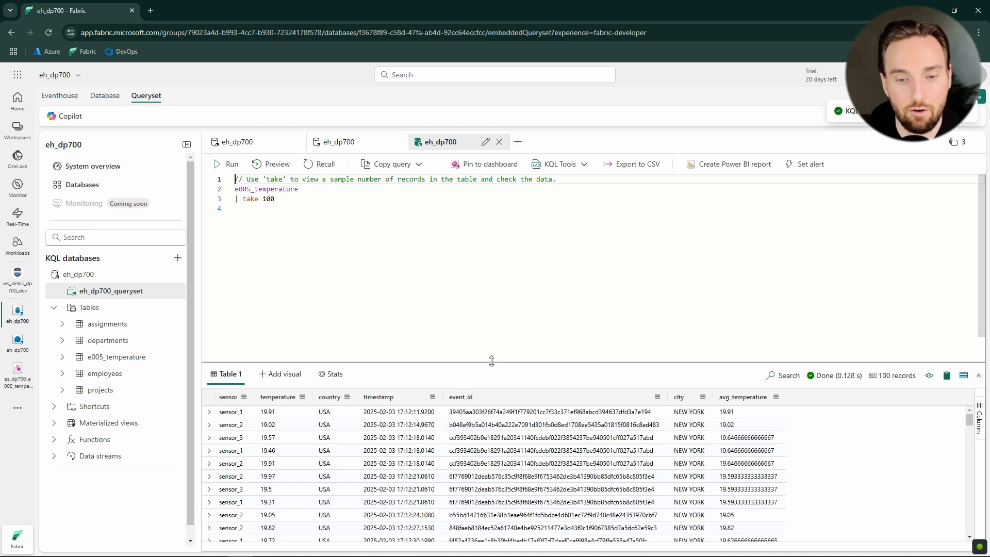
drag(493, 359, 490, 293)
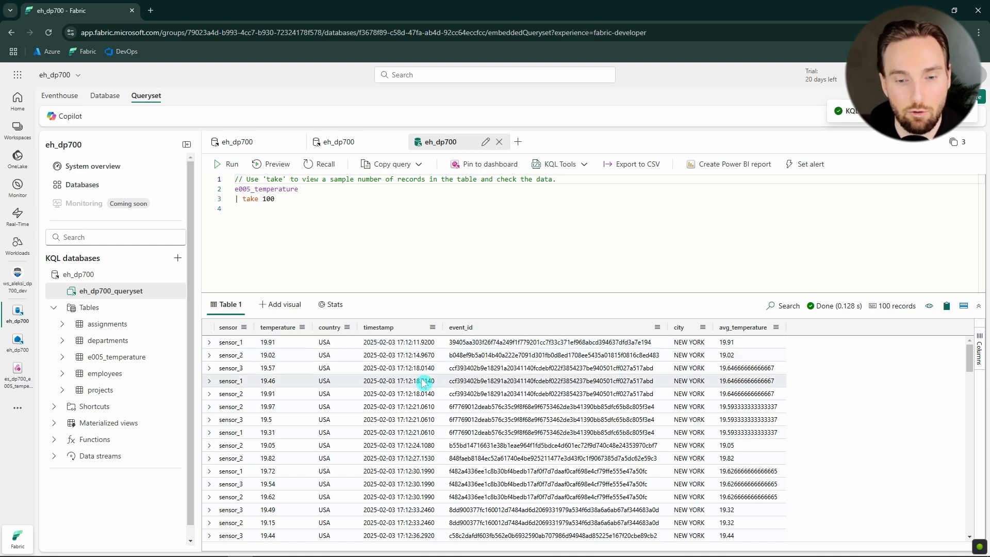
scroll(553, 411, down, 5)
scroll(411, 404, down, 5)
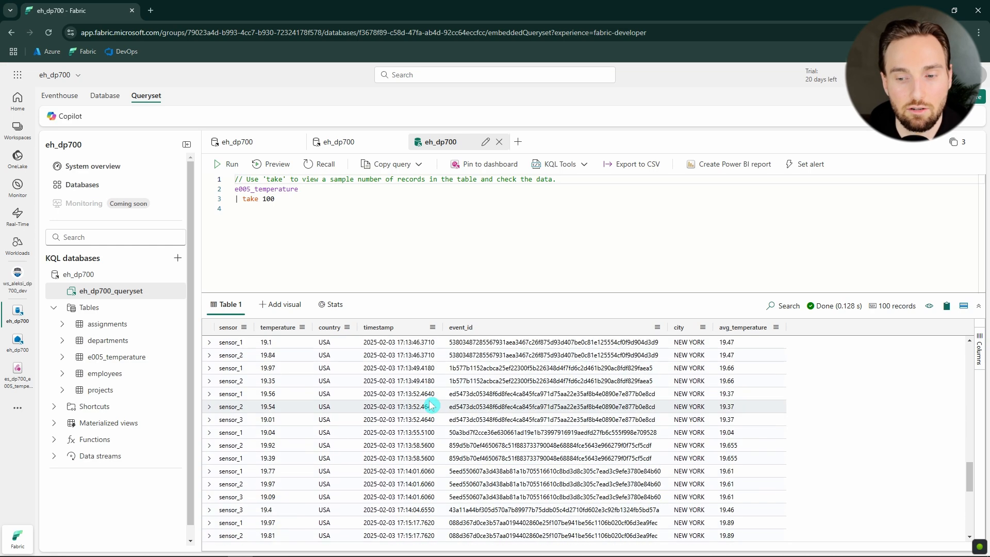
scroll(432, 409, up, 10)
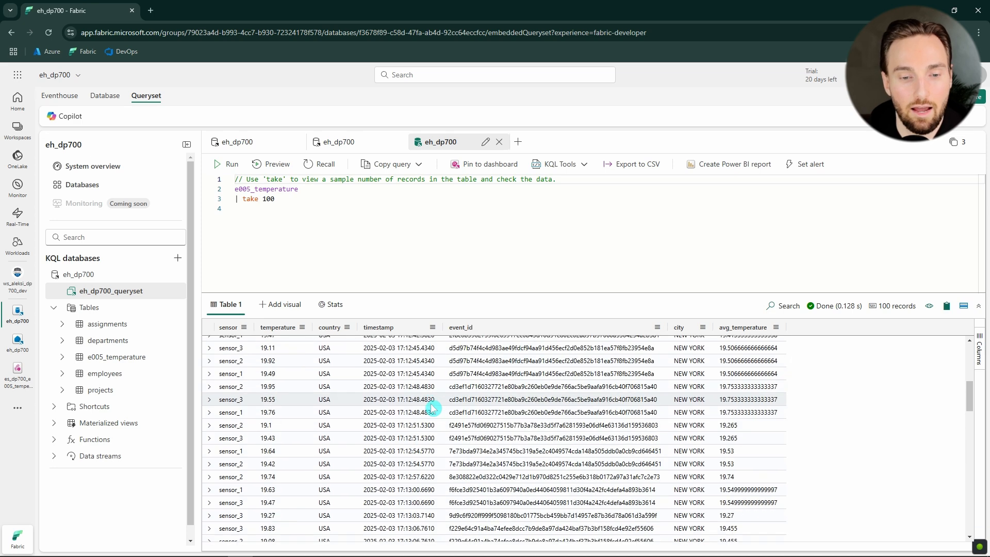